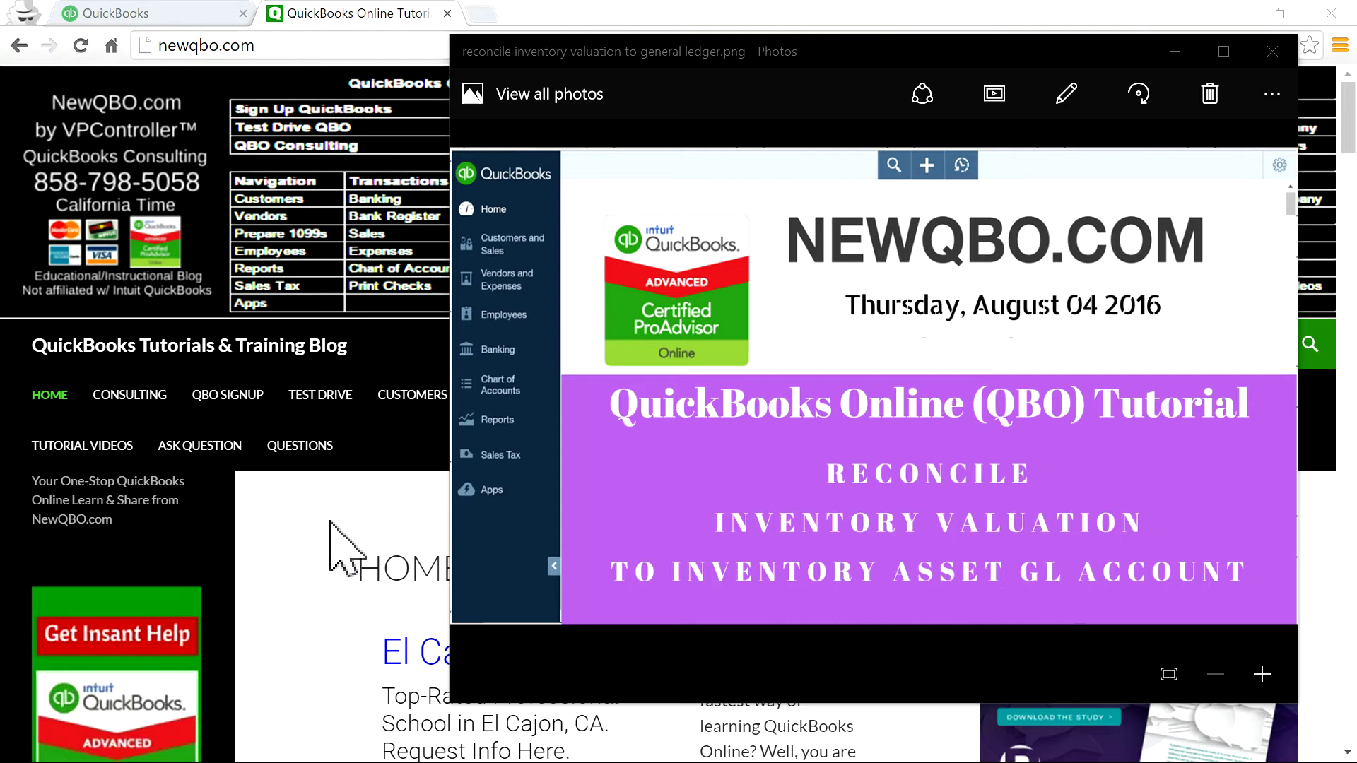
# - Switch to the QuickBooks company page and open its Reports page
pyautogui.click(331, 555)
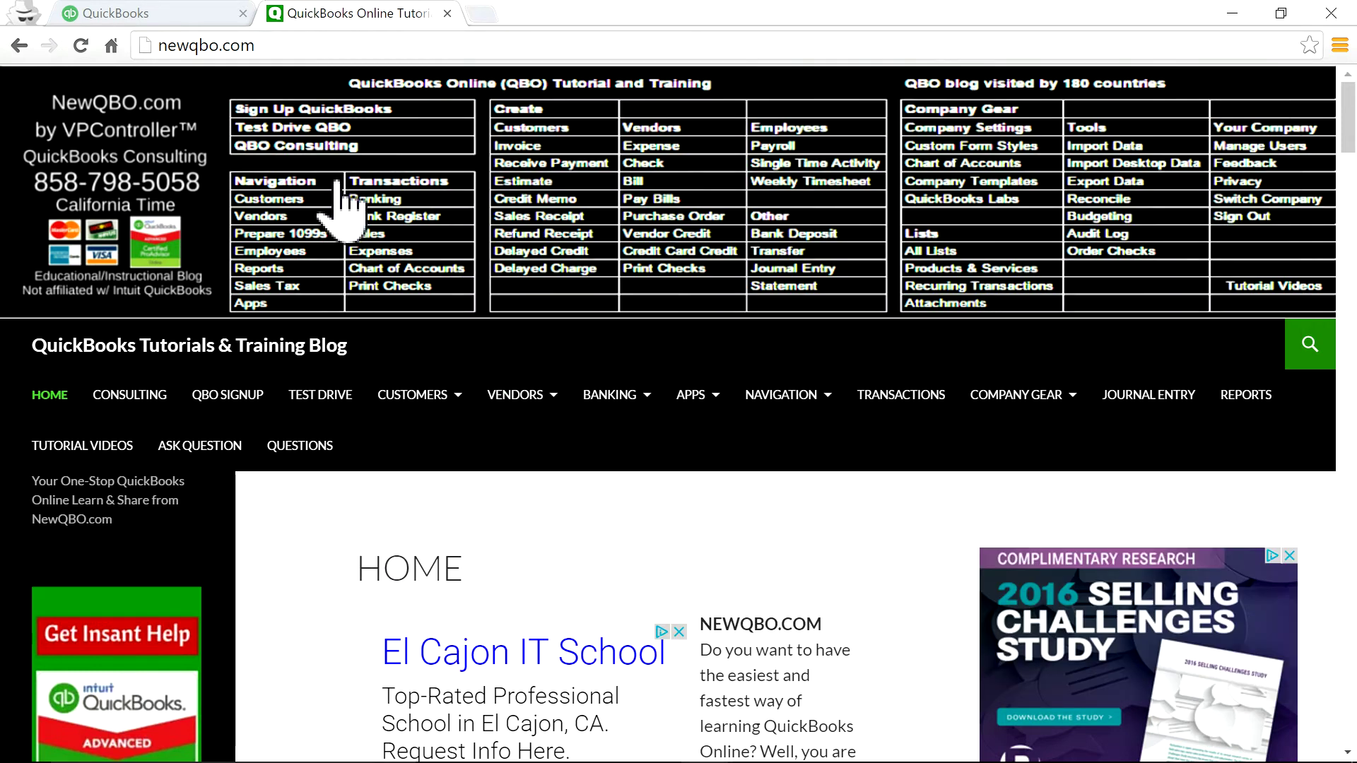
pyautogui.click(177, 14)
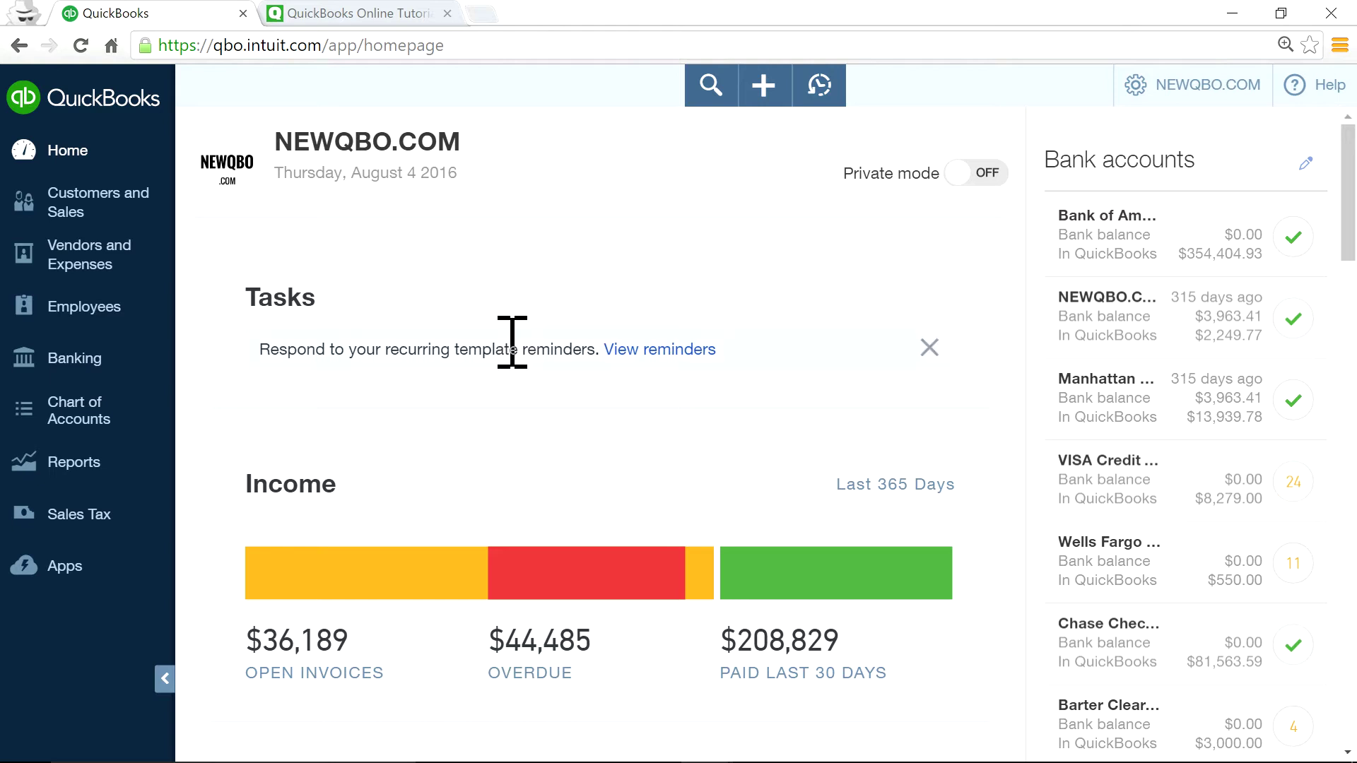
pyautogui.click(53, 461)
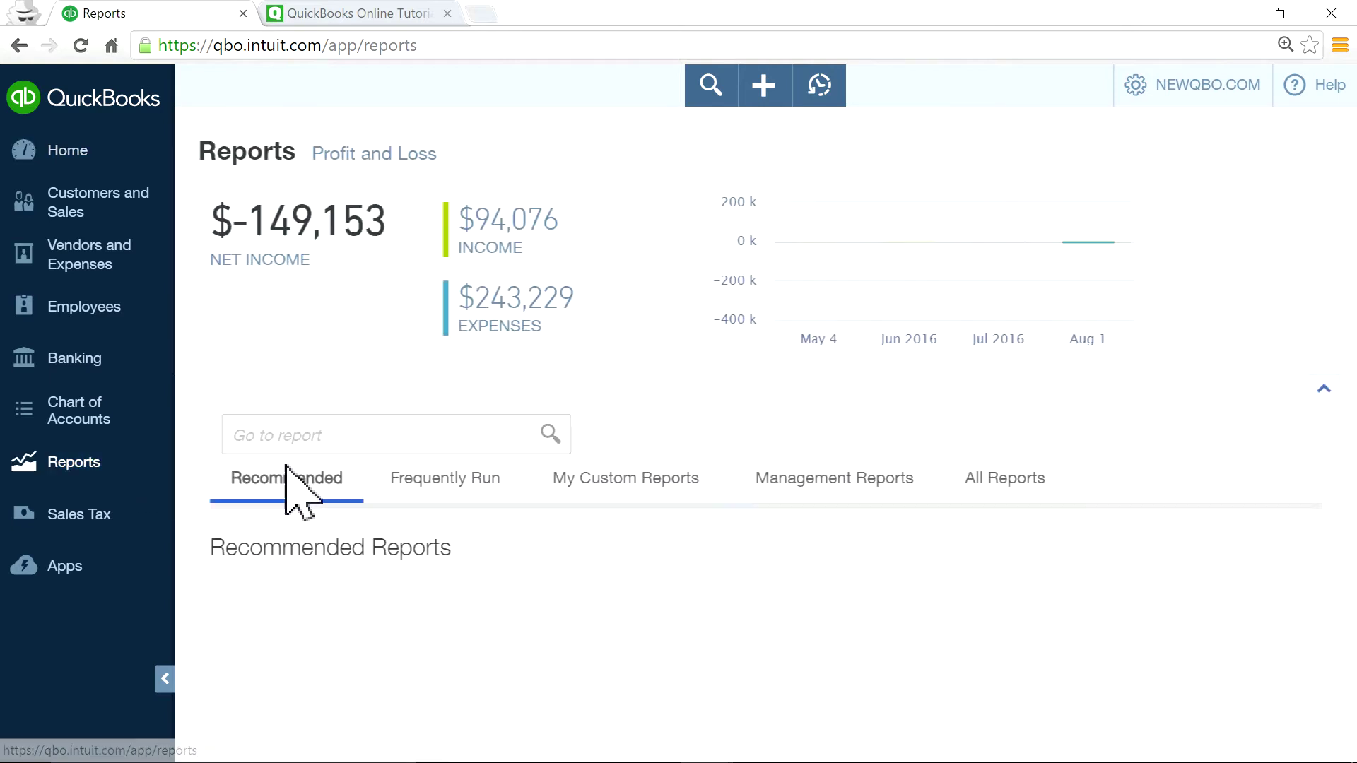
pyautogui.hotkey('ctrl', '+')
pyautogui.scroll(-3, 447, 506)
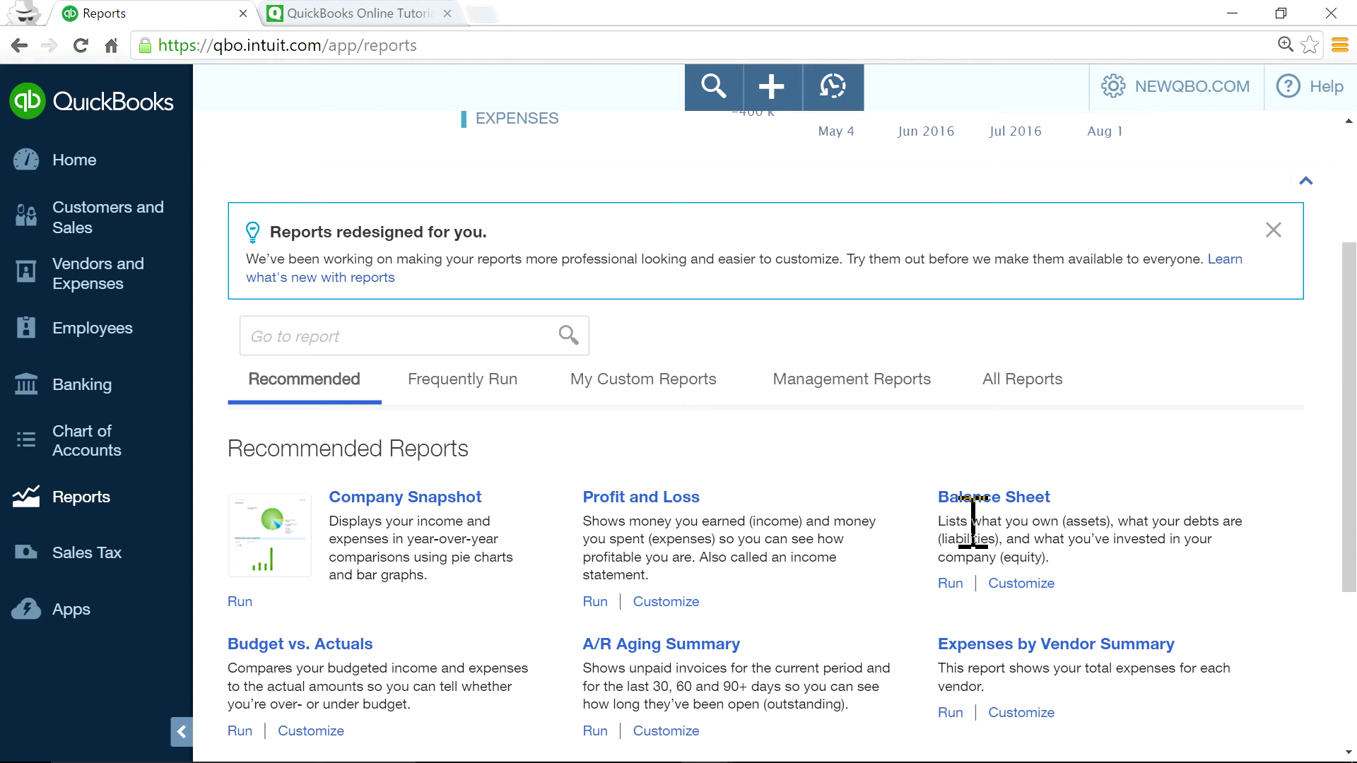
# - Search the reports for "inve", run the Inventory Valuation Summary and check its total asset value
pyautogui.click(380, 339)
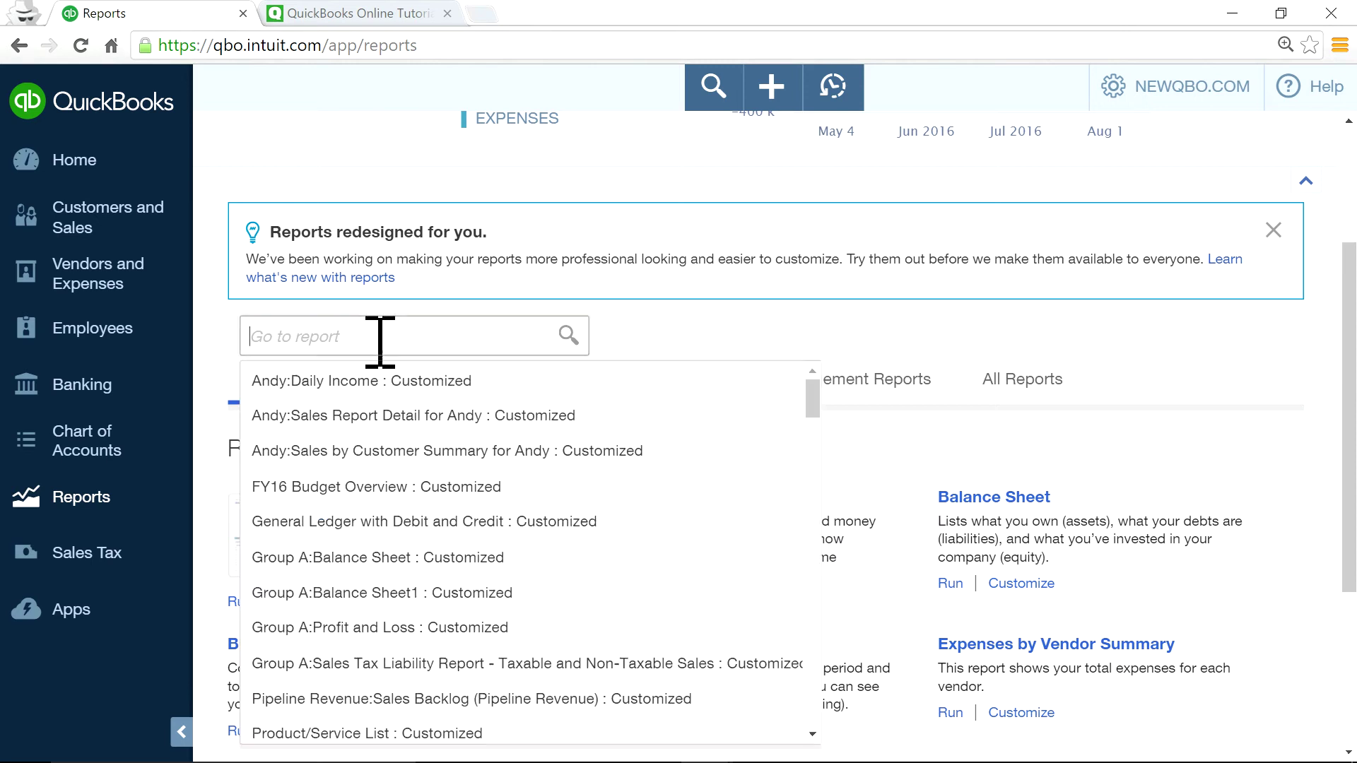
pyautogui.write('inve')
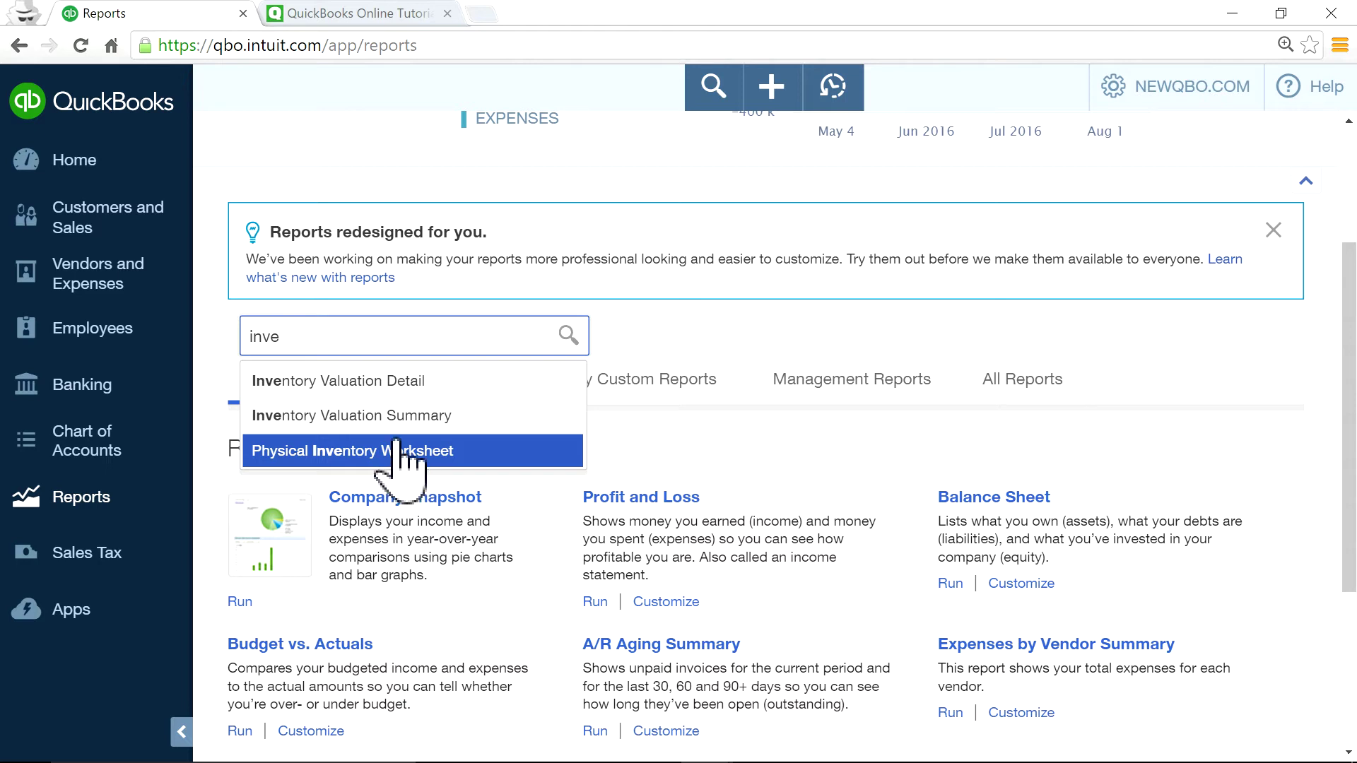
pyautogui.press('Down')
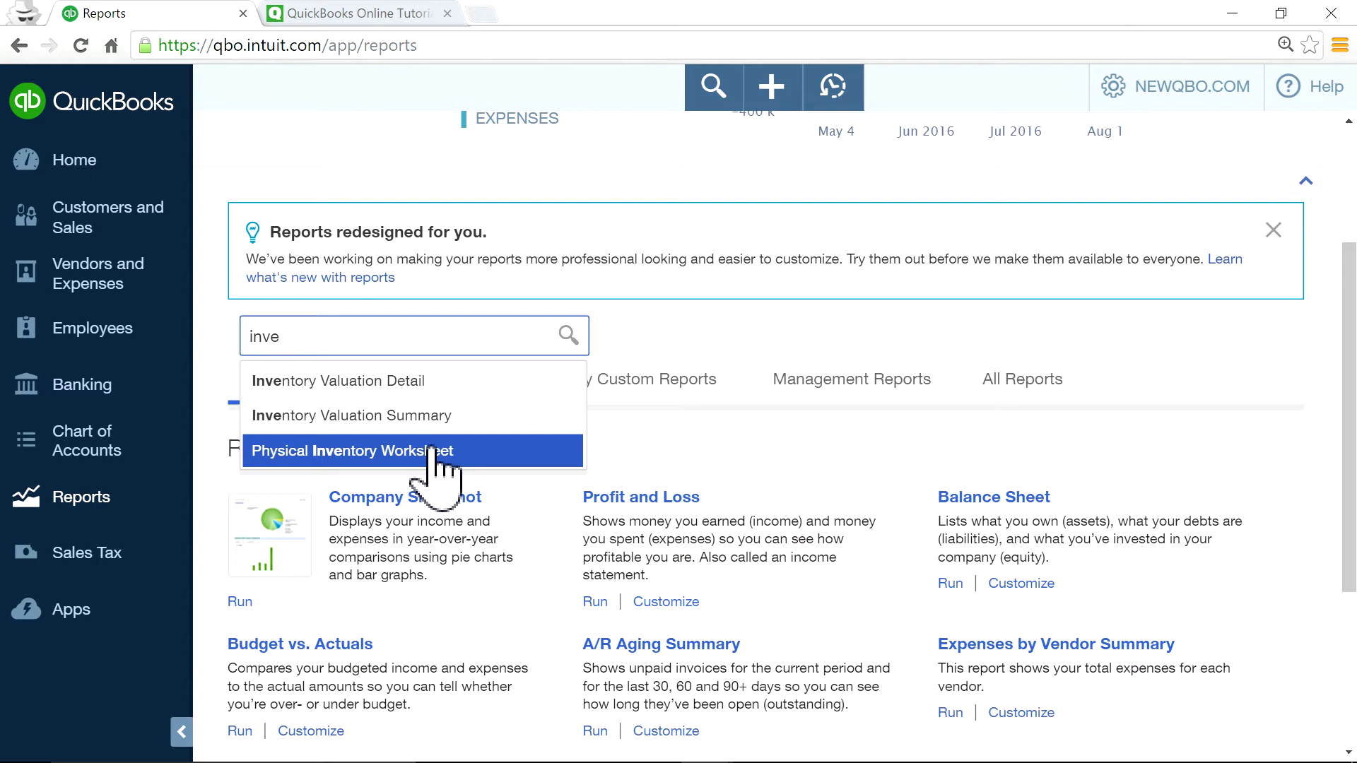
pyautogui.click(375, 417)
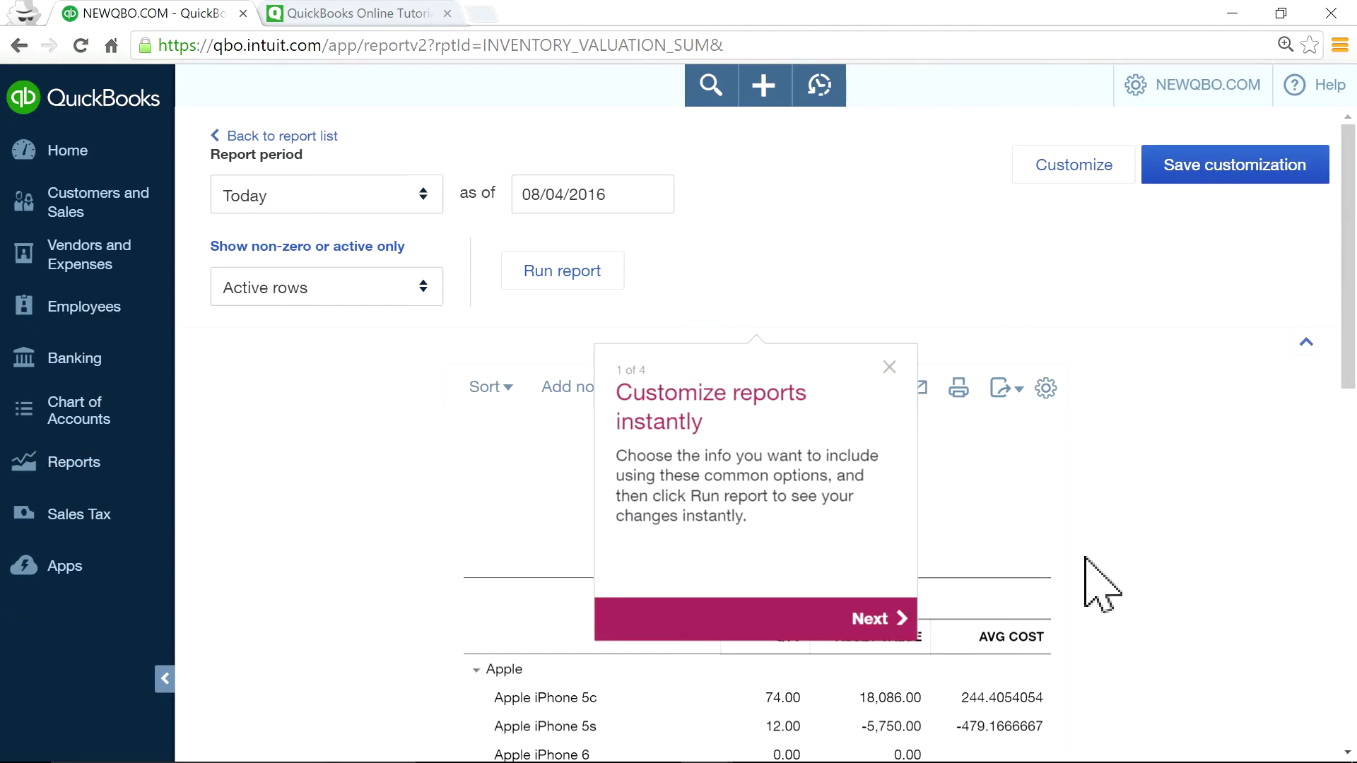
pyautogui.scroll(-15, 1092, 569)
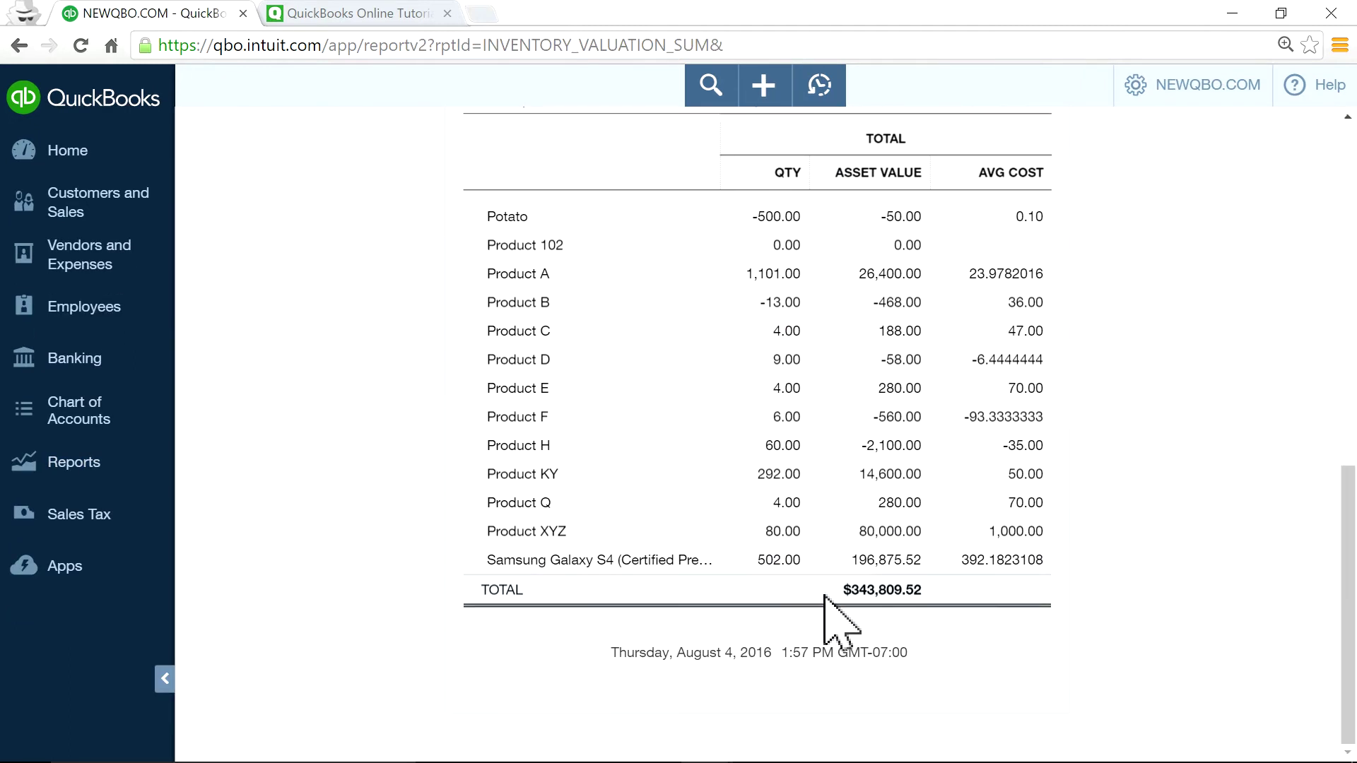
# - Return to the report list, run the Balance Sheet, dismiss the customization tour and locate the Inventory Asset line
pyautogui.click(78, 464)
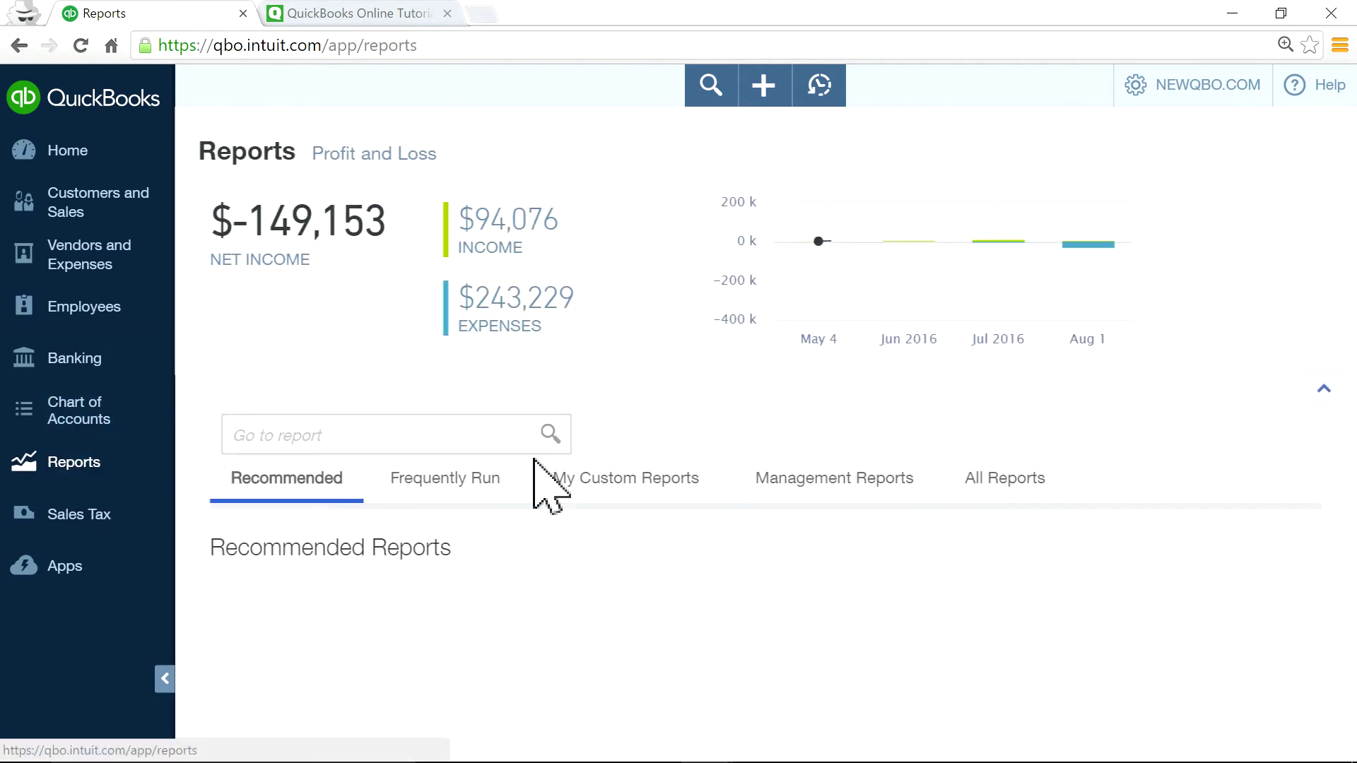
pyautogui.scroll(-3, 834, 516)
pyautogui.click(993, 495)
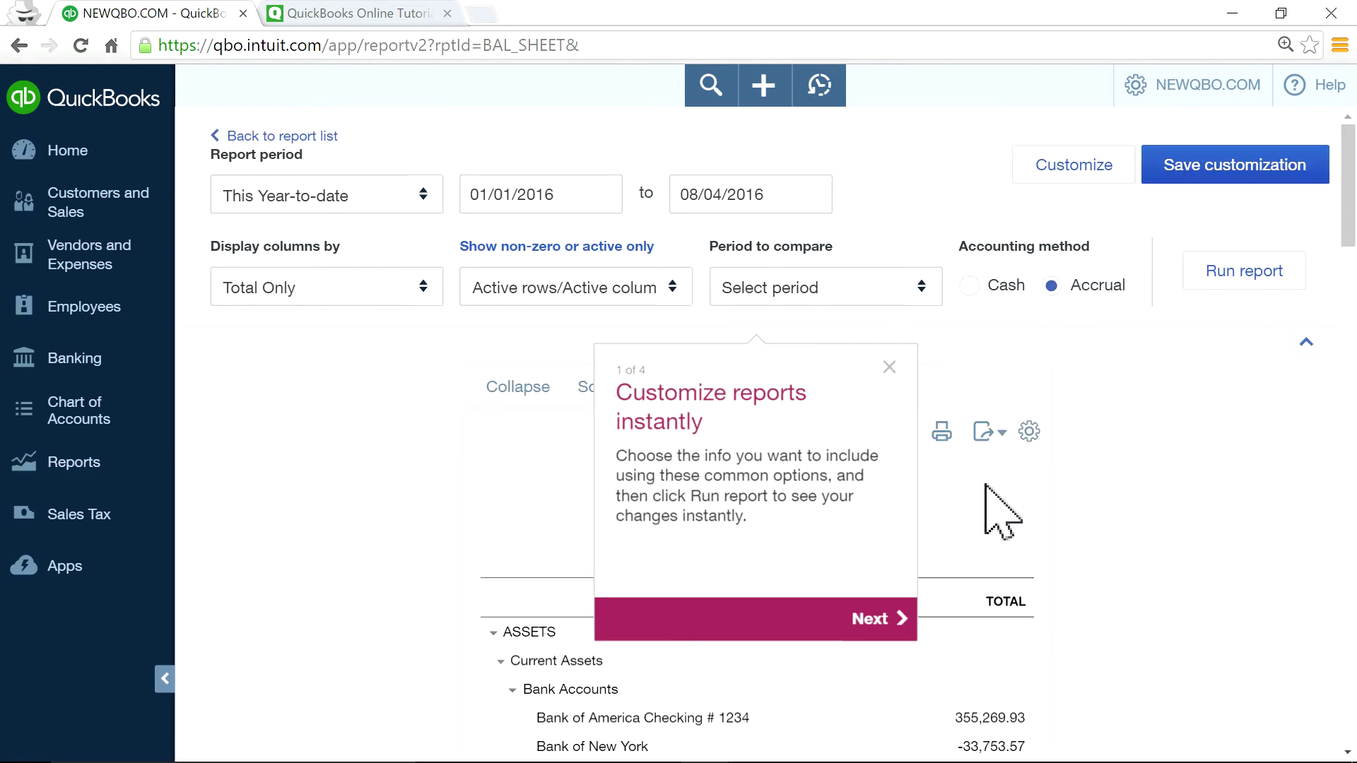
pyautogui.click(889, 368)
pyautogui.scroll(-6, 1038, 433)
pyautogui.scroll(-4, 1046, 442)
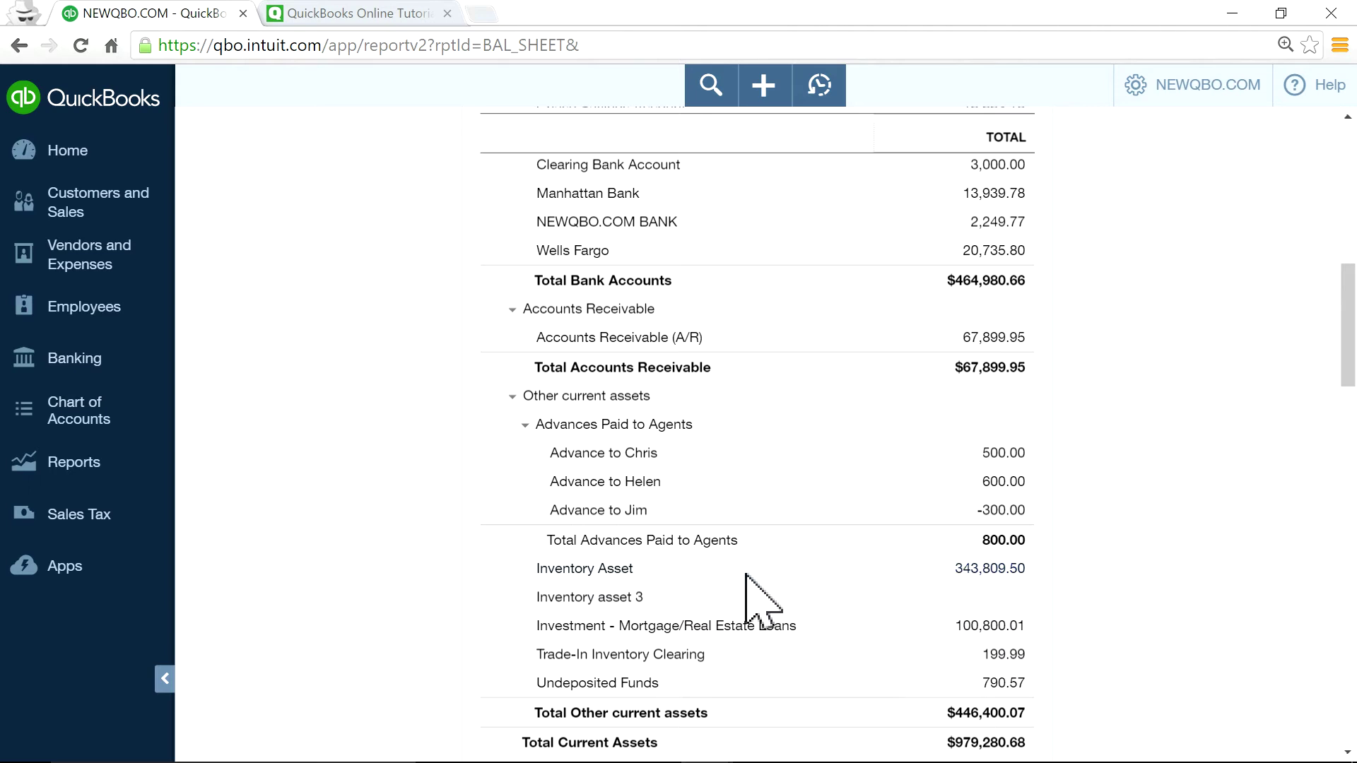
# - Examine the Other current assets section of the Balance Sheet, re-expanding it to check the Inventory Asset balance
pyautogui.scroll(1, 815, 543)
pyautogui.scroll(7, 815, 543)
pyautogui.scroll(-3, 815, 542)
pyautogui.scroll(-3, 815, 544)
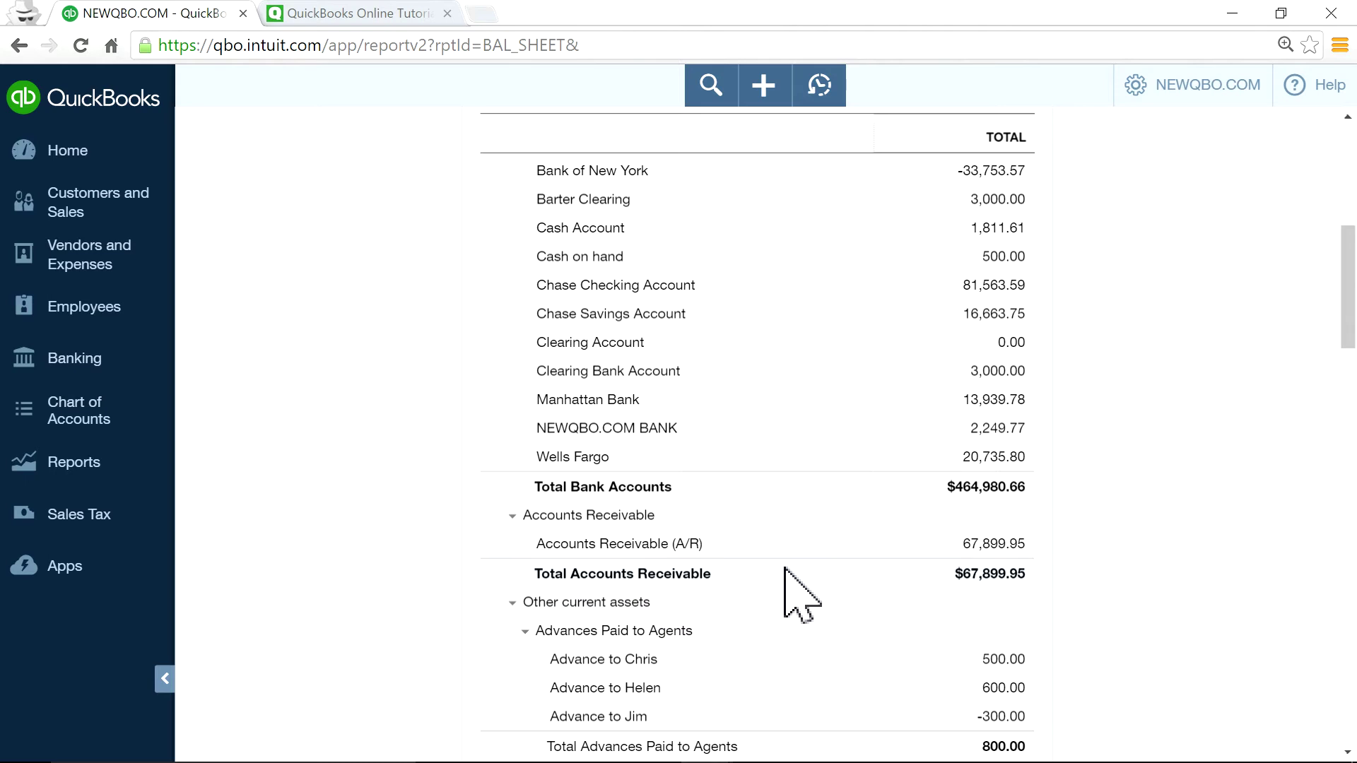
pyautogui.scroll(-1, 784, 572)
pyautogui.scroll(-2, 798, 592)
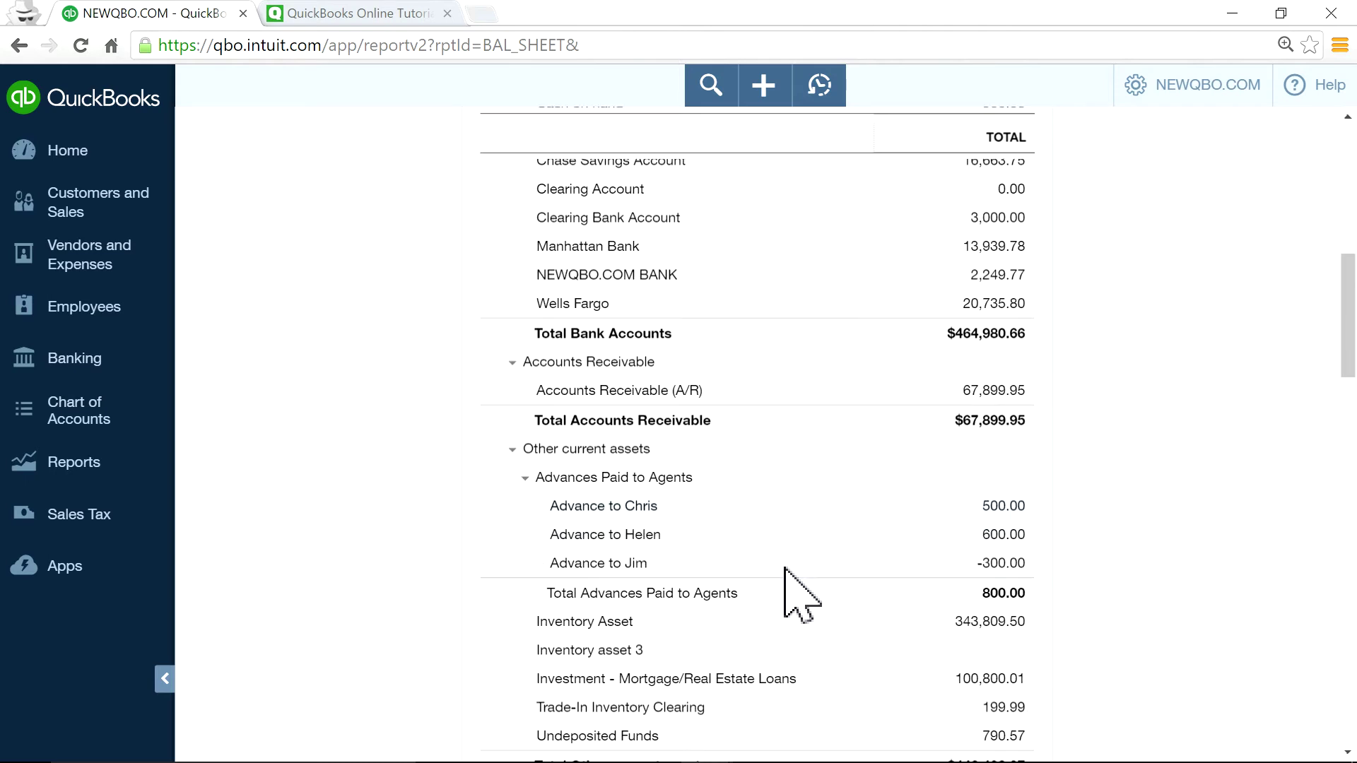
pyautogui.moveTo(519, 397); pyautogui.dragTo(685, 396)
pyautogui.scroll(-1, 857, 569)
pyautogui.scroll(1, 867, 627)
pyautogui.scroll(3, 869, 632)
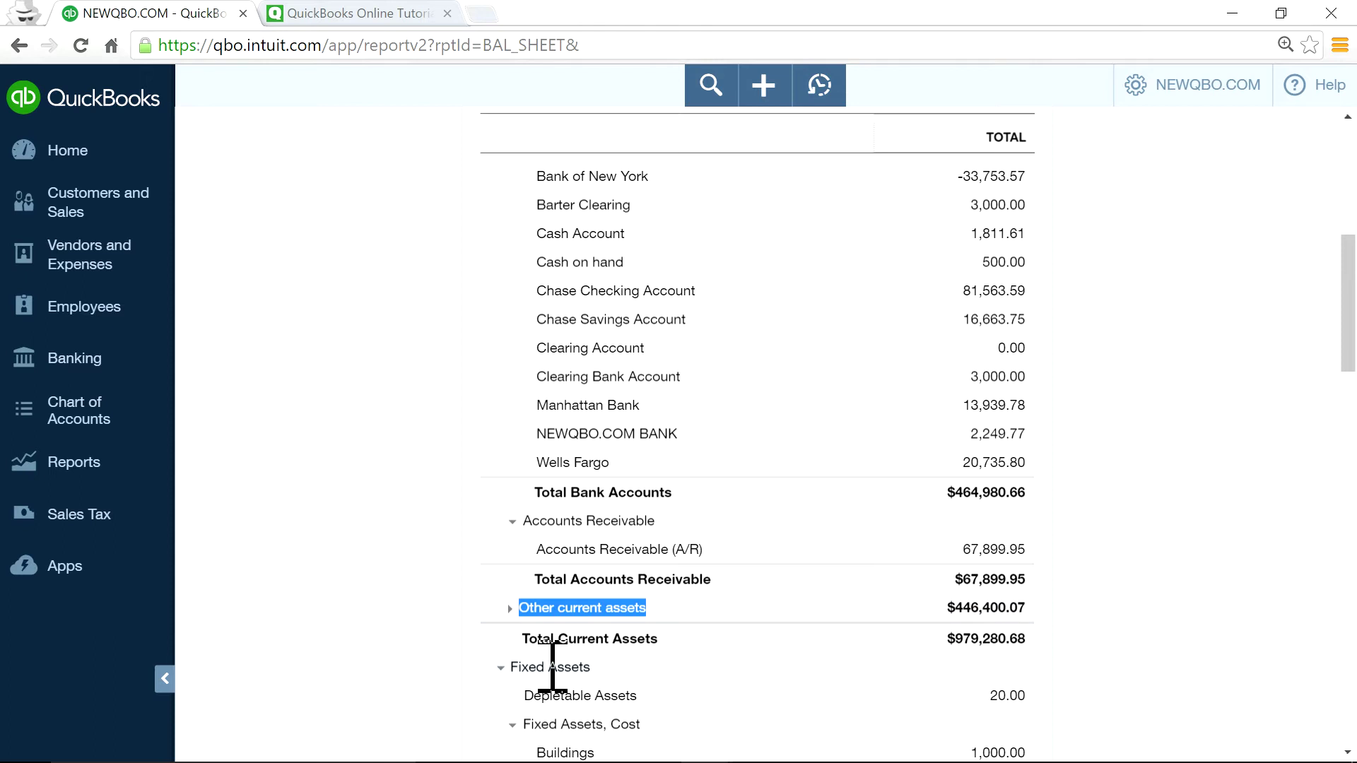
pyautogui.click(512, 609)
pyautogui.scroll(-2, 893, 671)
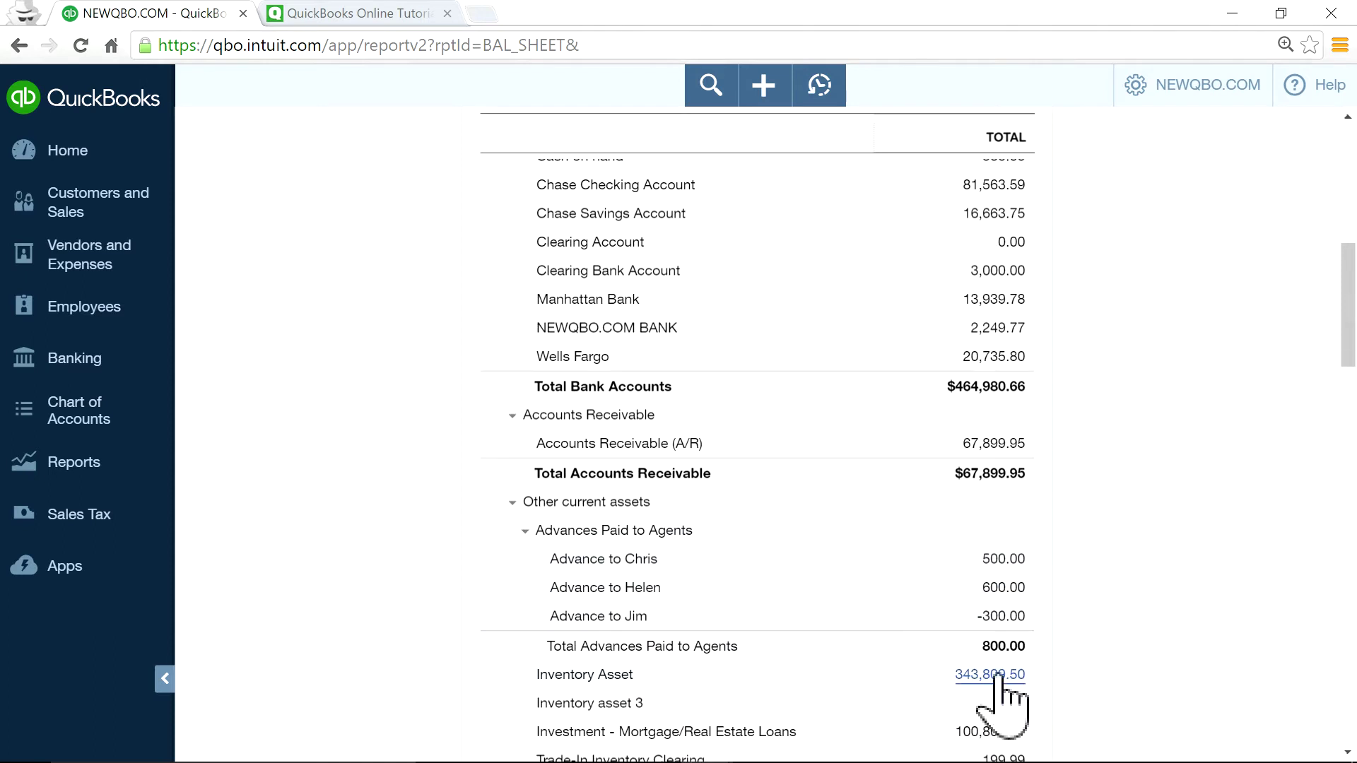
# - Duplicate the Balance Sheet browser tab and run the Inventory Valuation Summary in the copy, searching for "inve"
pyautogui.click(361, 12)
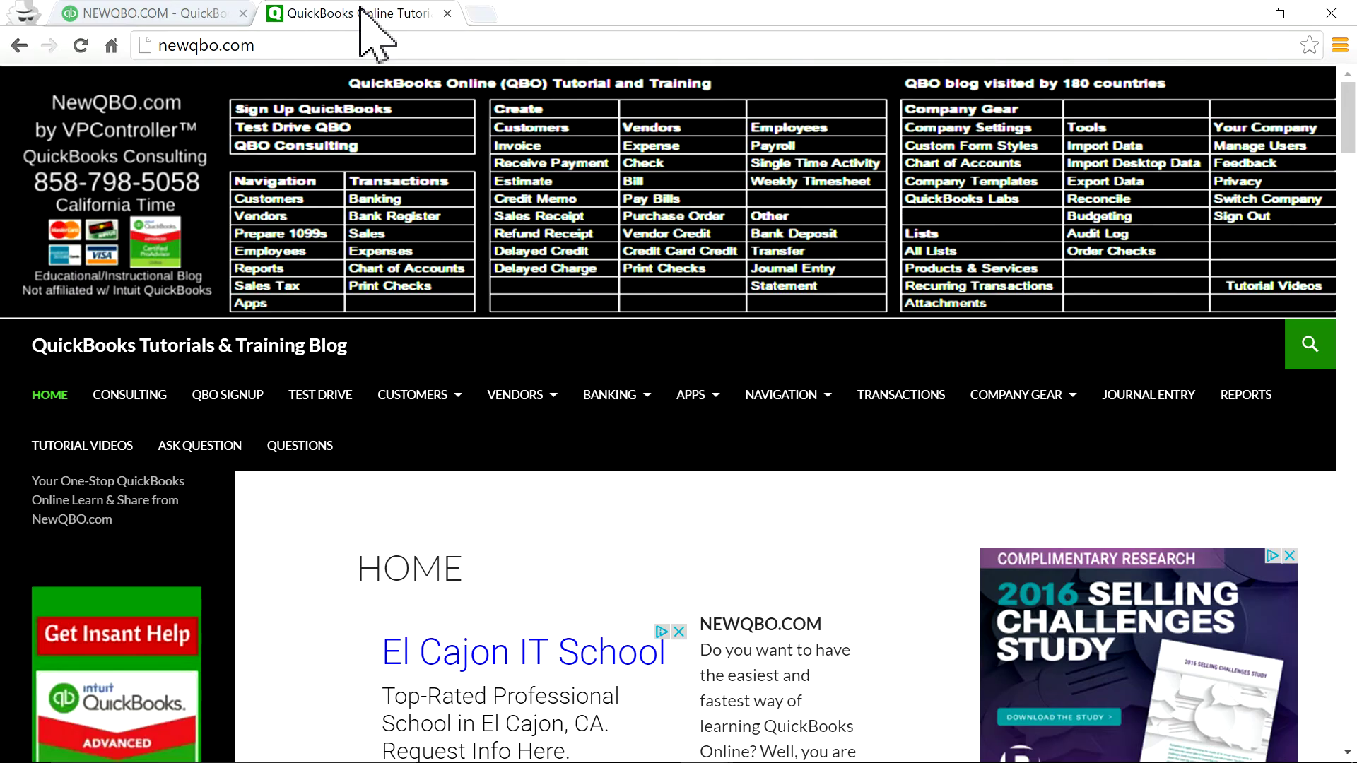
pyautogui.click(180, 16)
pyautogui.rightClick(176, 12)
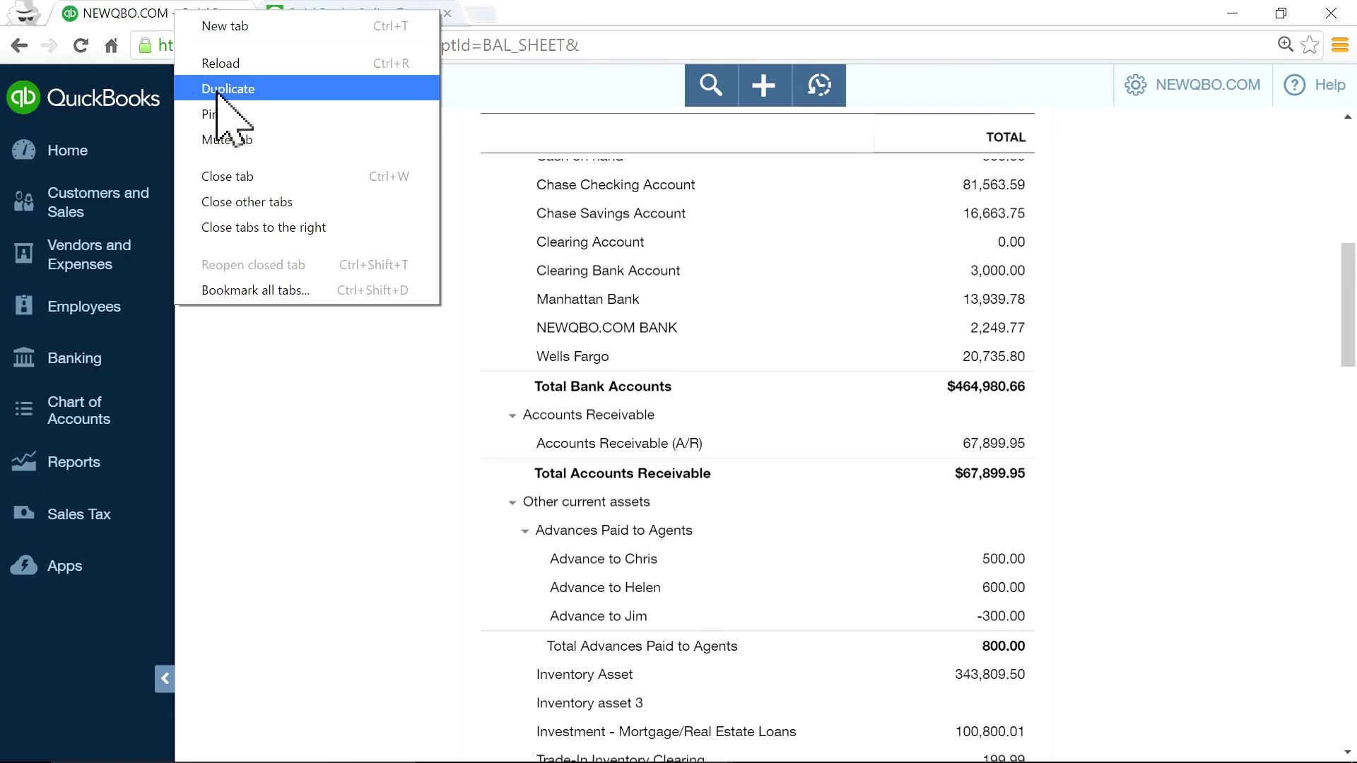
pyautogui.click(201, 89)
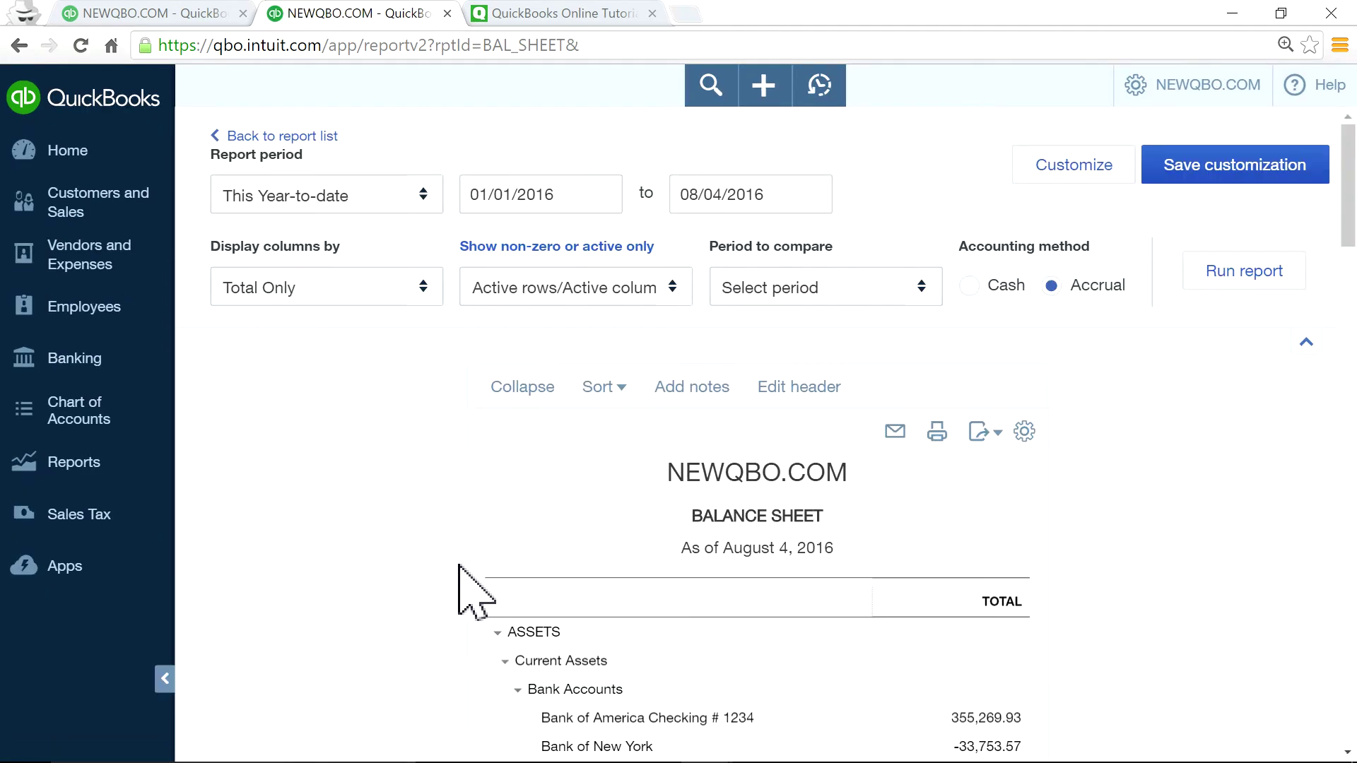
pyautogui.click(138, 461)
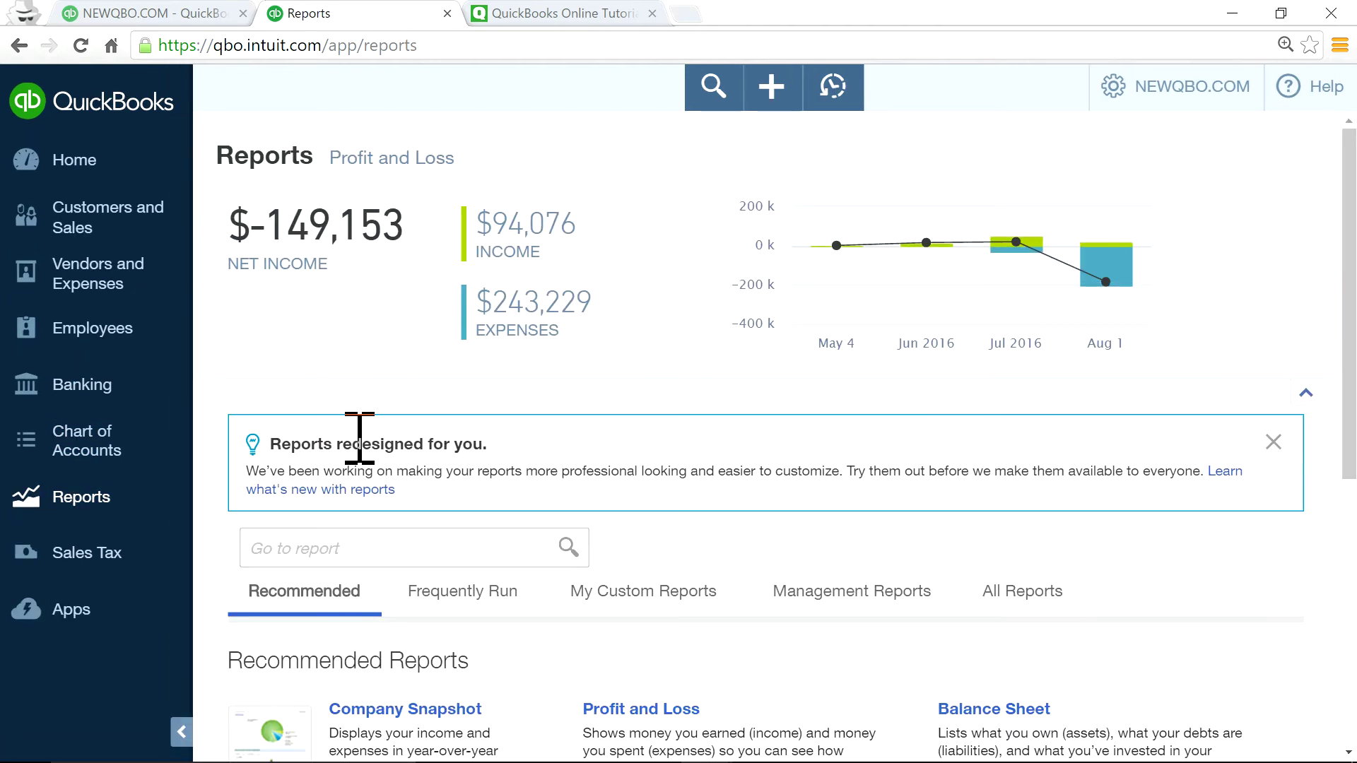
pyautogui.click(378, 544)
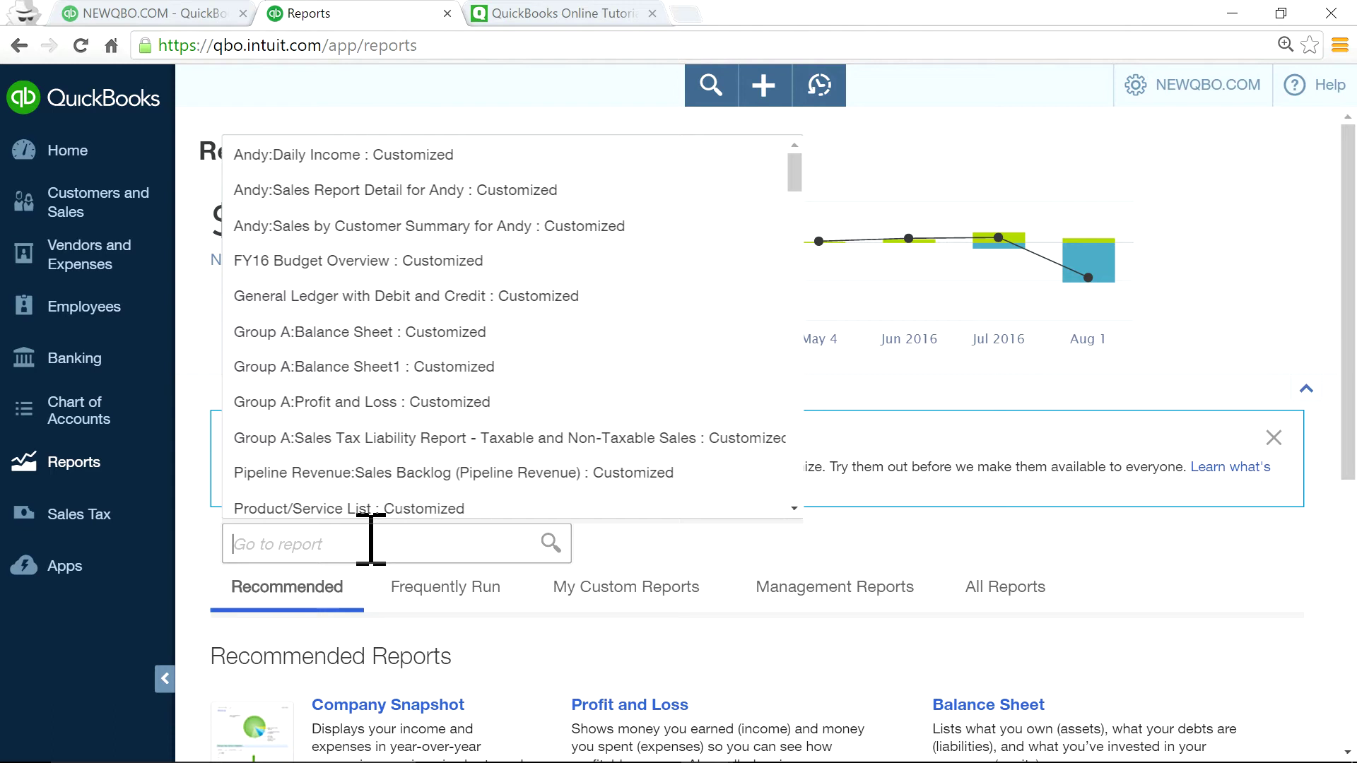
pyautogui.write('inve')
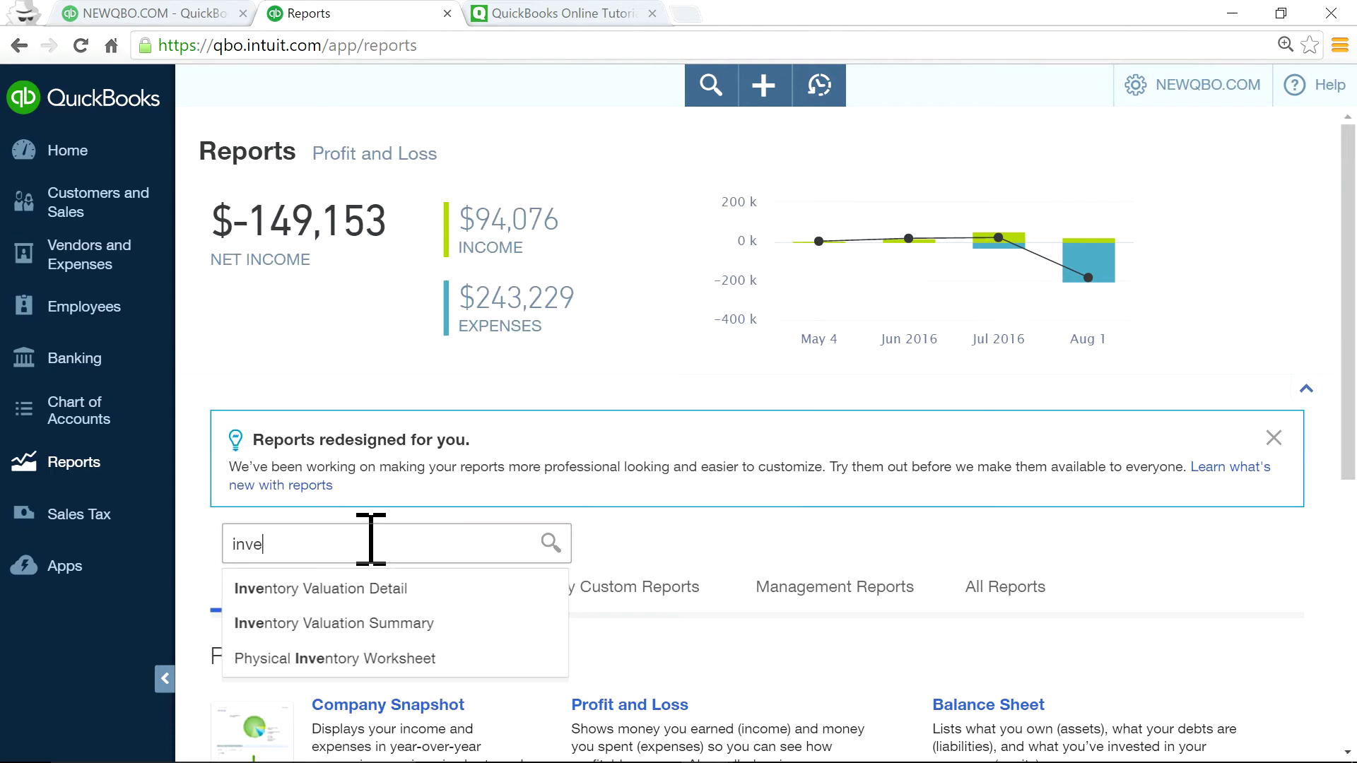
pyautogui.click(382, 623)
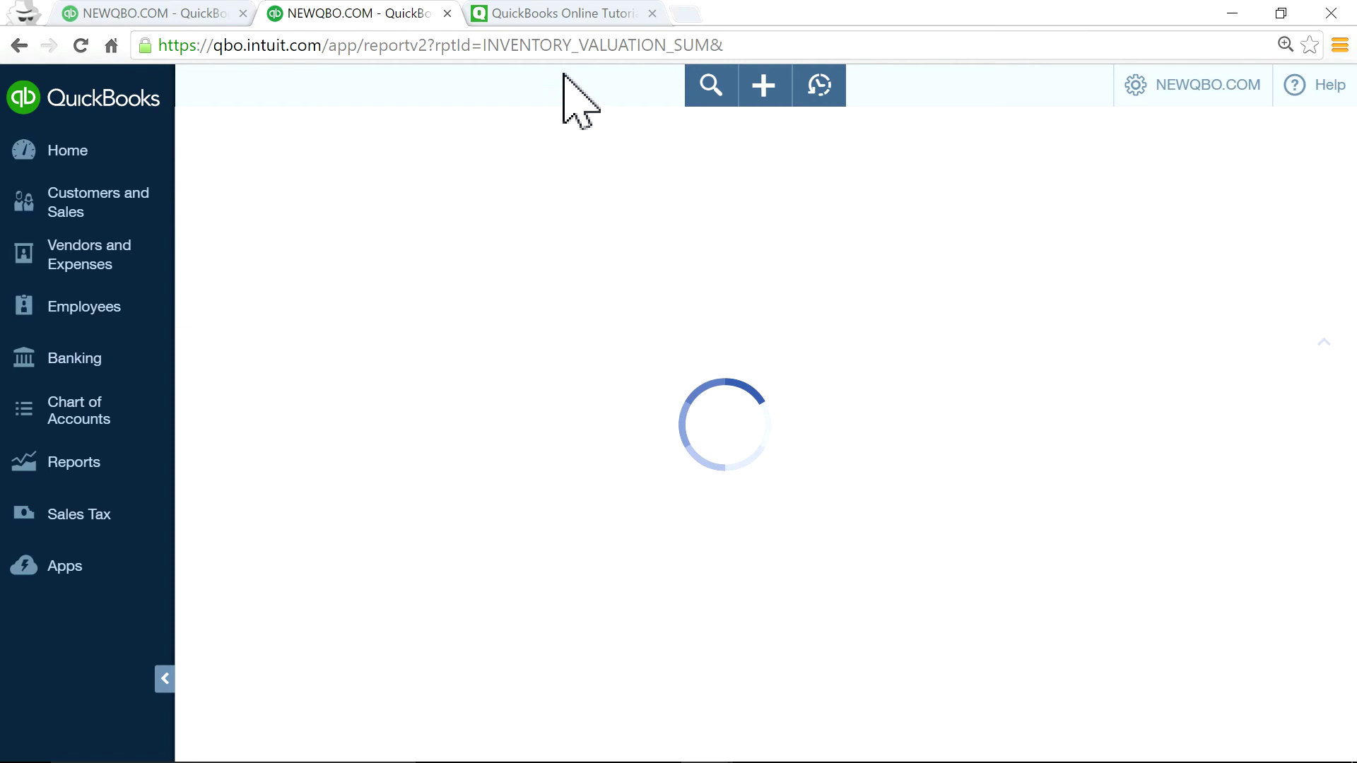
pyautogui.rightClick(553, 9)
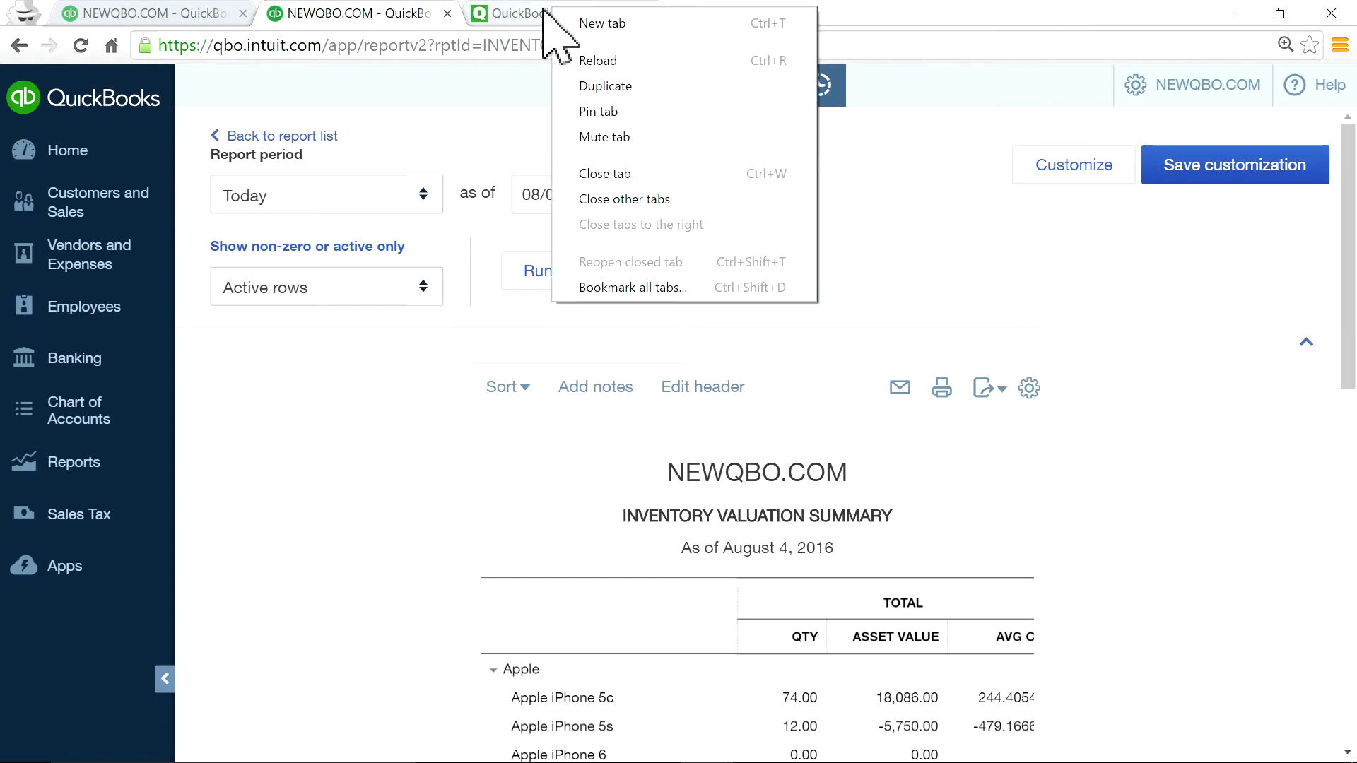
pyautogui.click(578, 81)
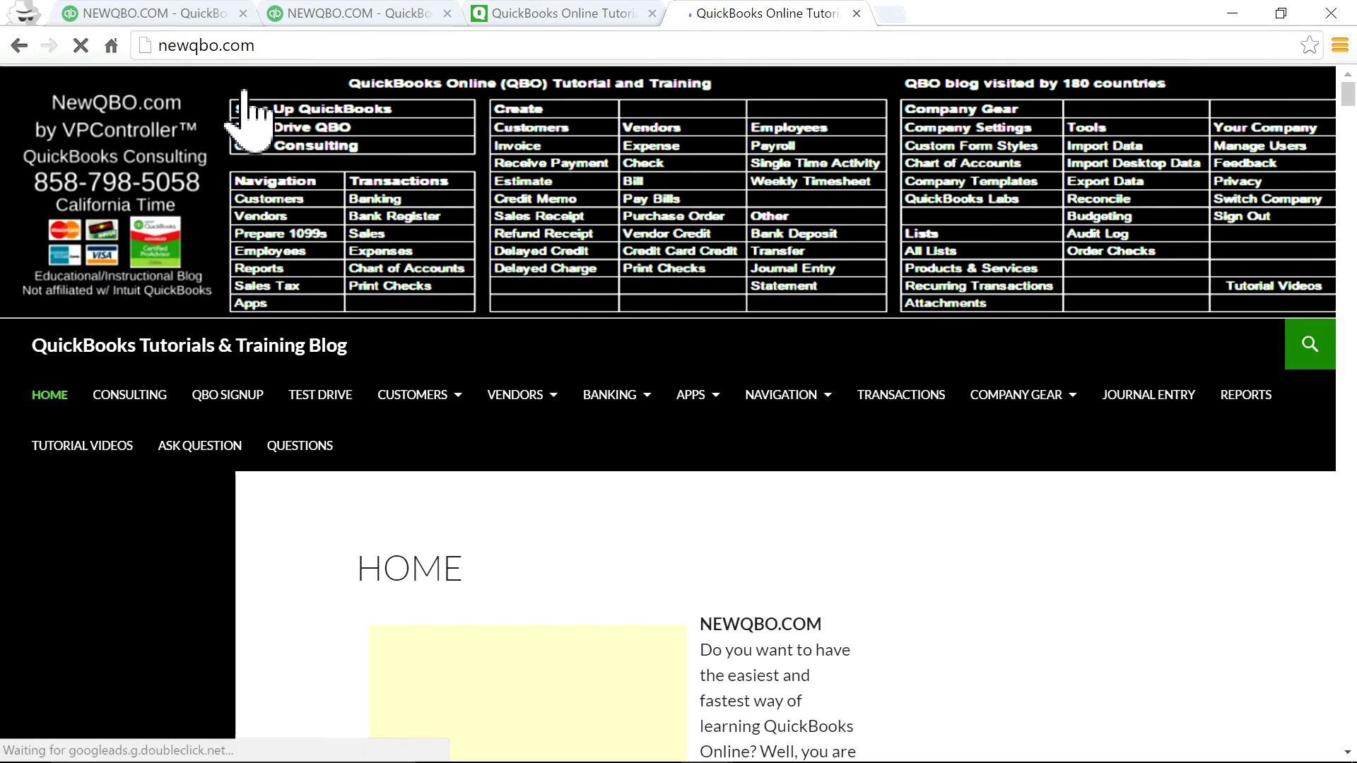
pyautogui.click(855, 13)
# - Duplicate the Inventory Valuation Summary browser tab and run the Physical Inventory Worksheet in the copy, searching for "inve"
pyautogui.rightClick(377, 11)
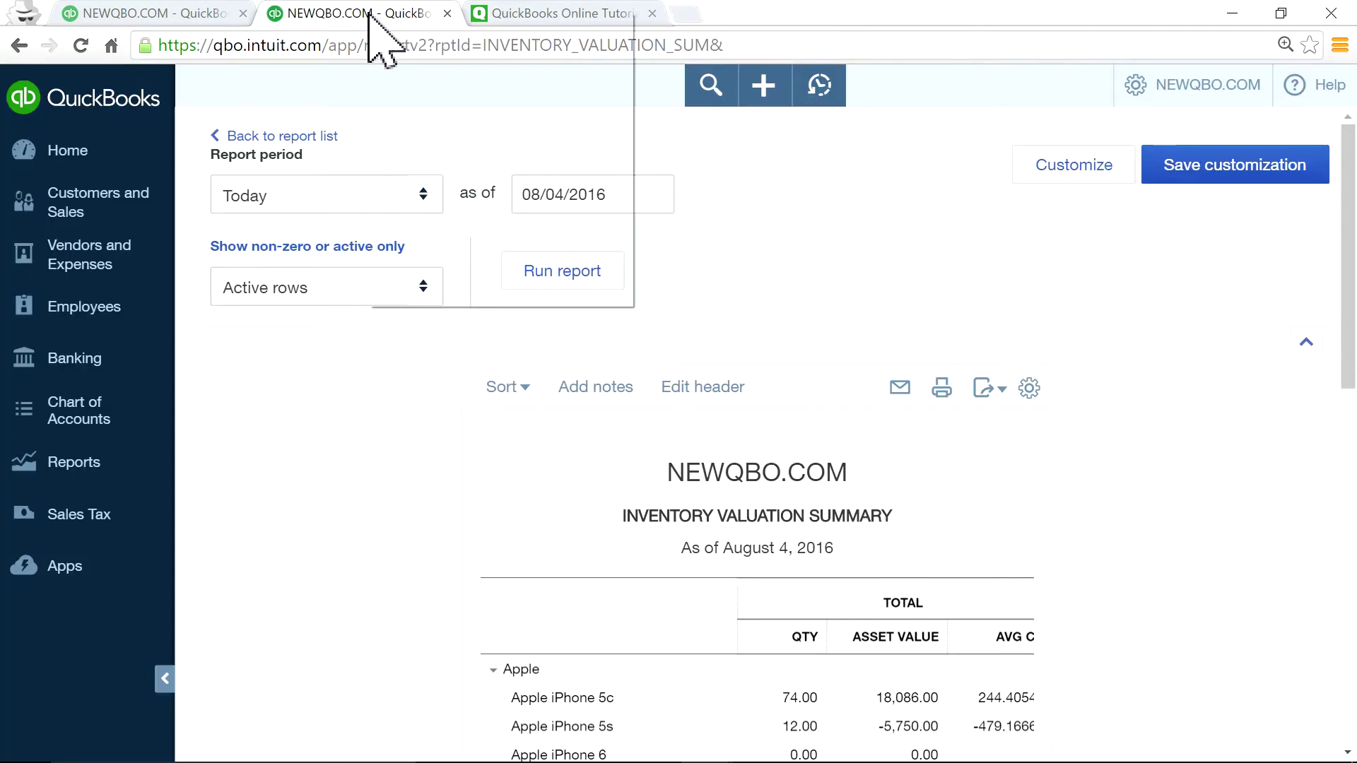
pyautogui.click(401, 83)
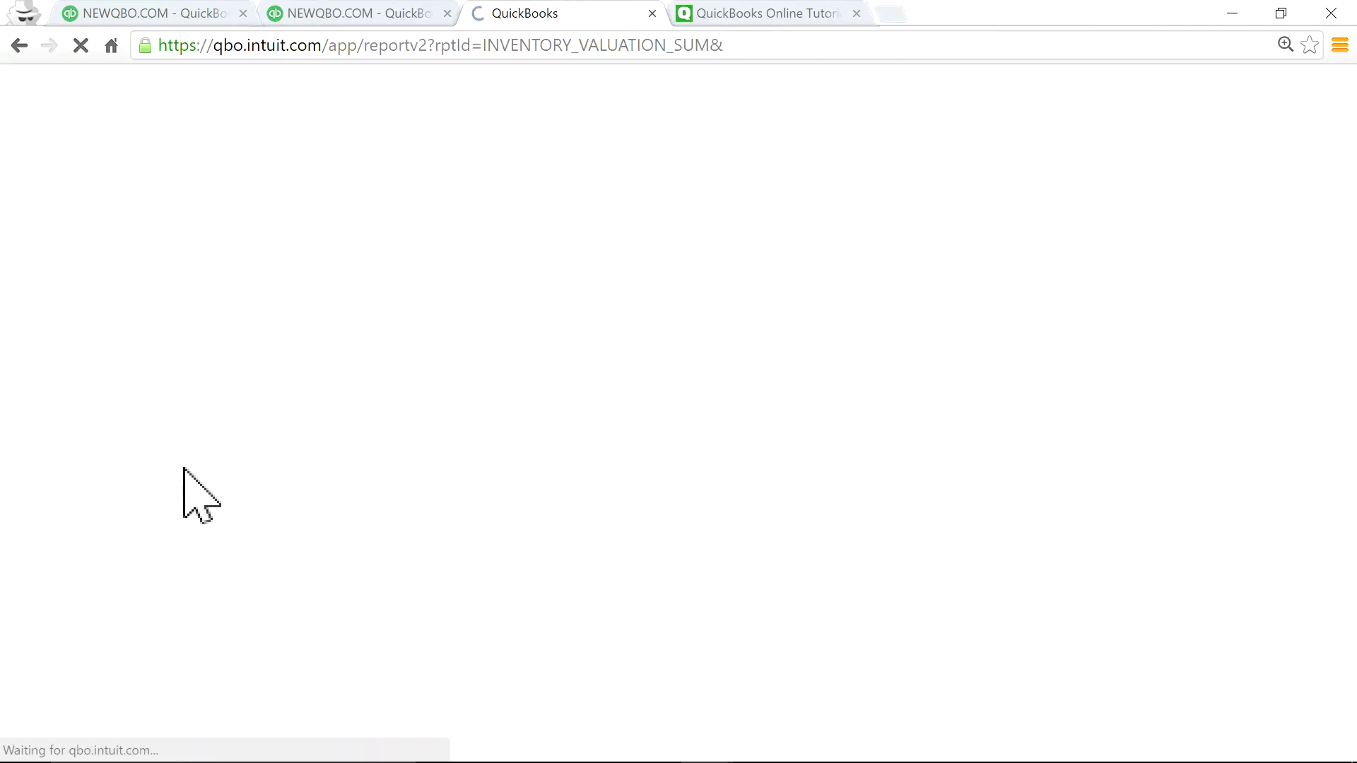
pyautogui.click(116, 503)
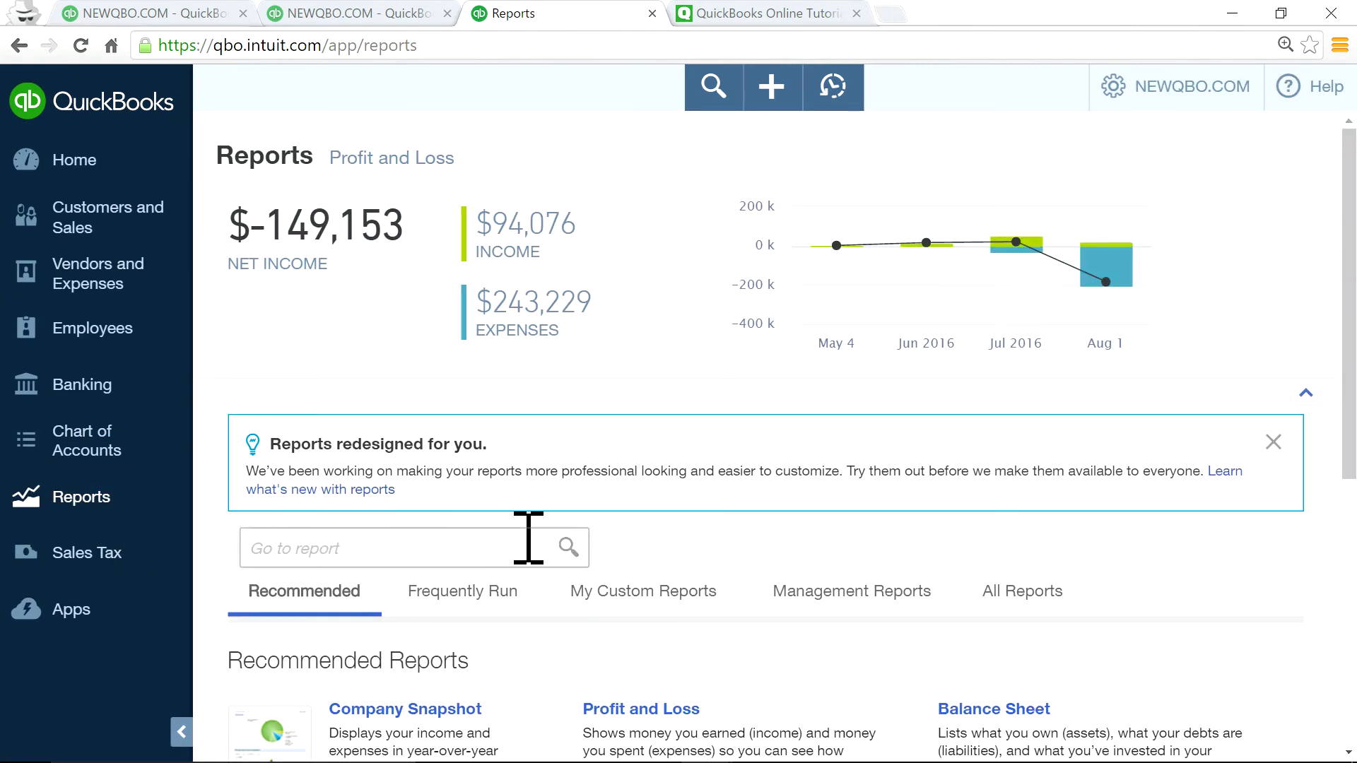
pyautogui.click(464, 545)
pyautogui.write('inve')
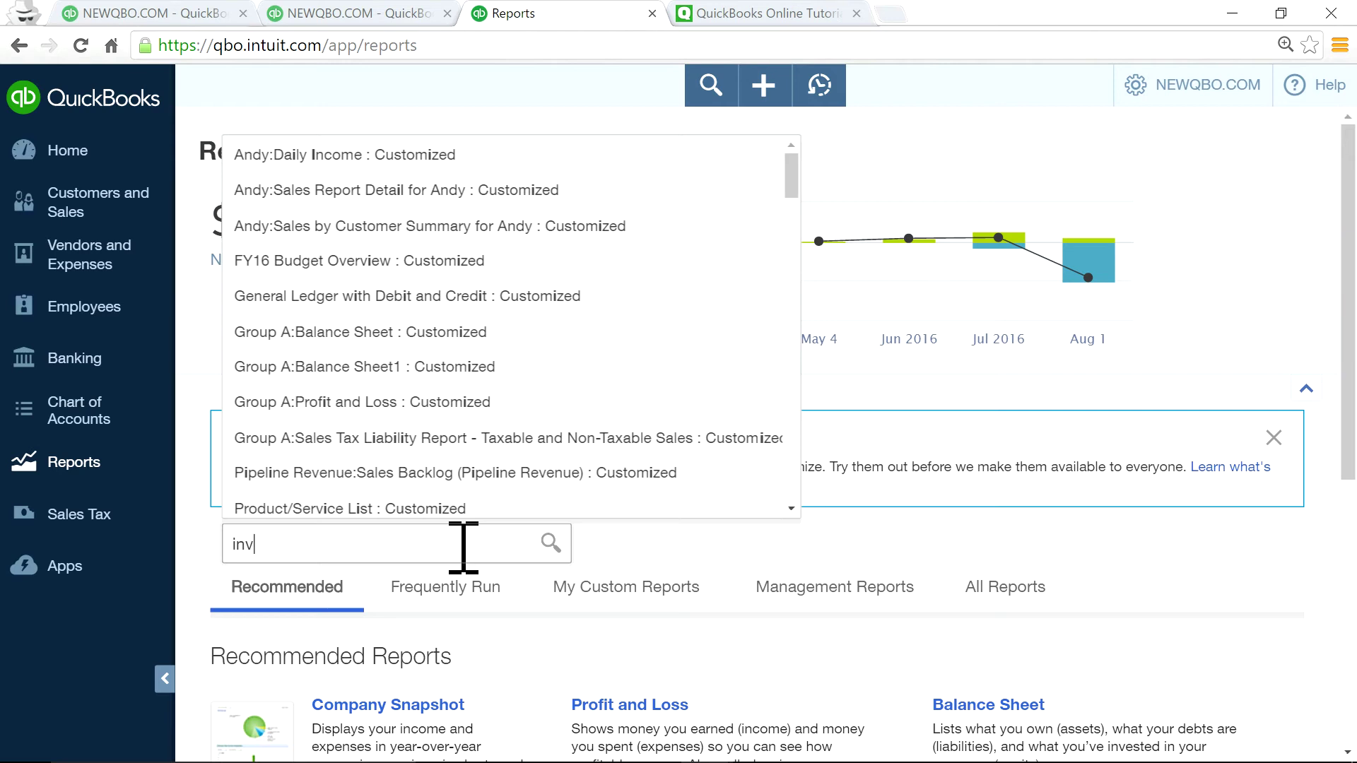
pyautogui.click(463, 660)
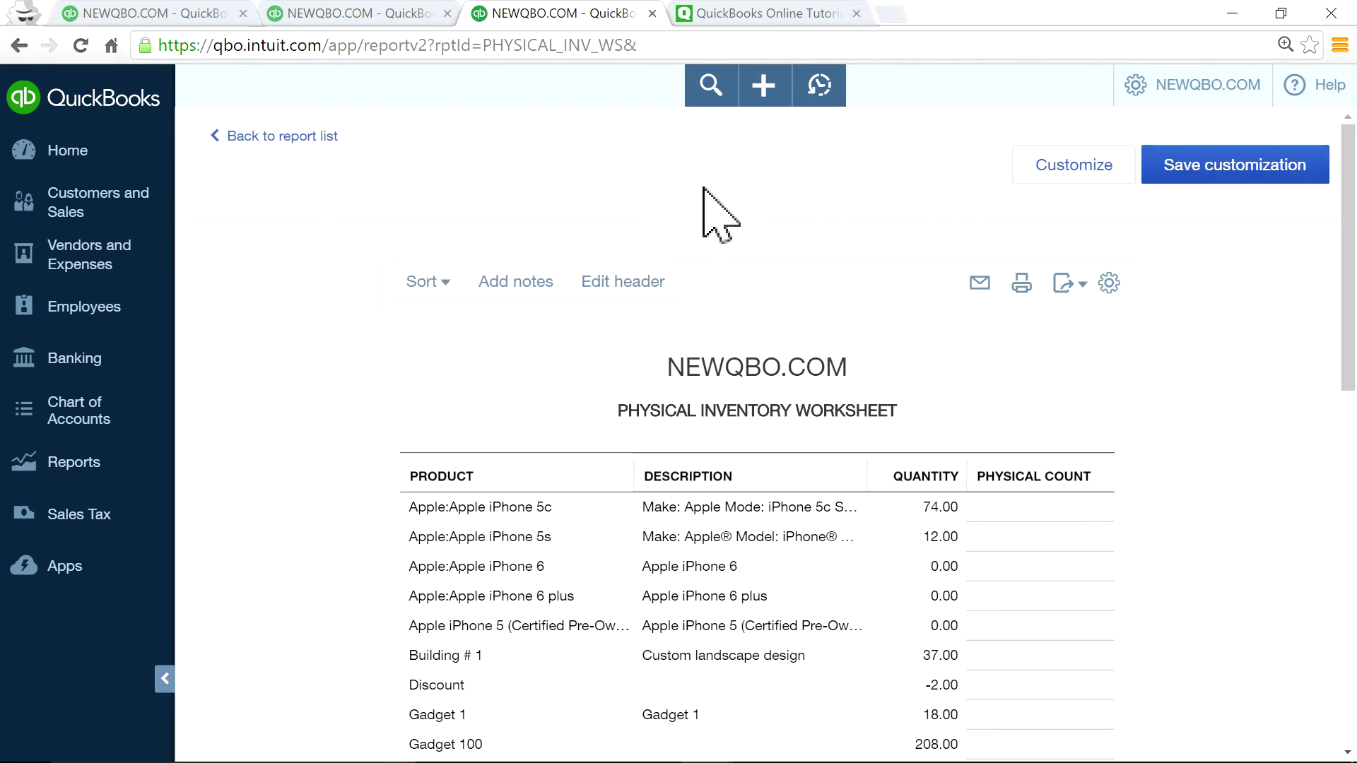
# - Revisit the Inventory Valuation Summary, and examine the product quantities and physical count column in the Physical Inventory Worksheet
pyautogui.click(362, 19)
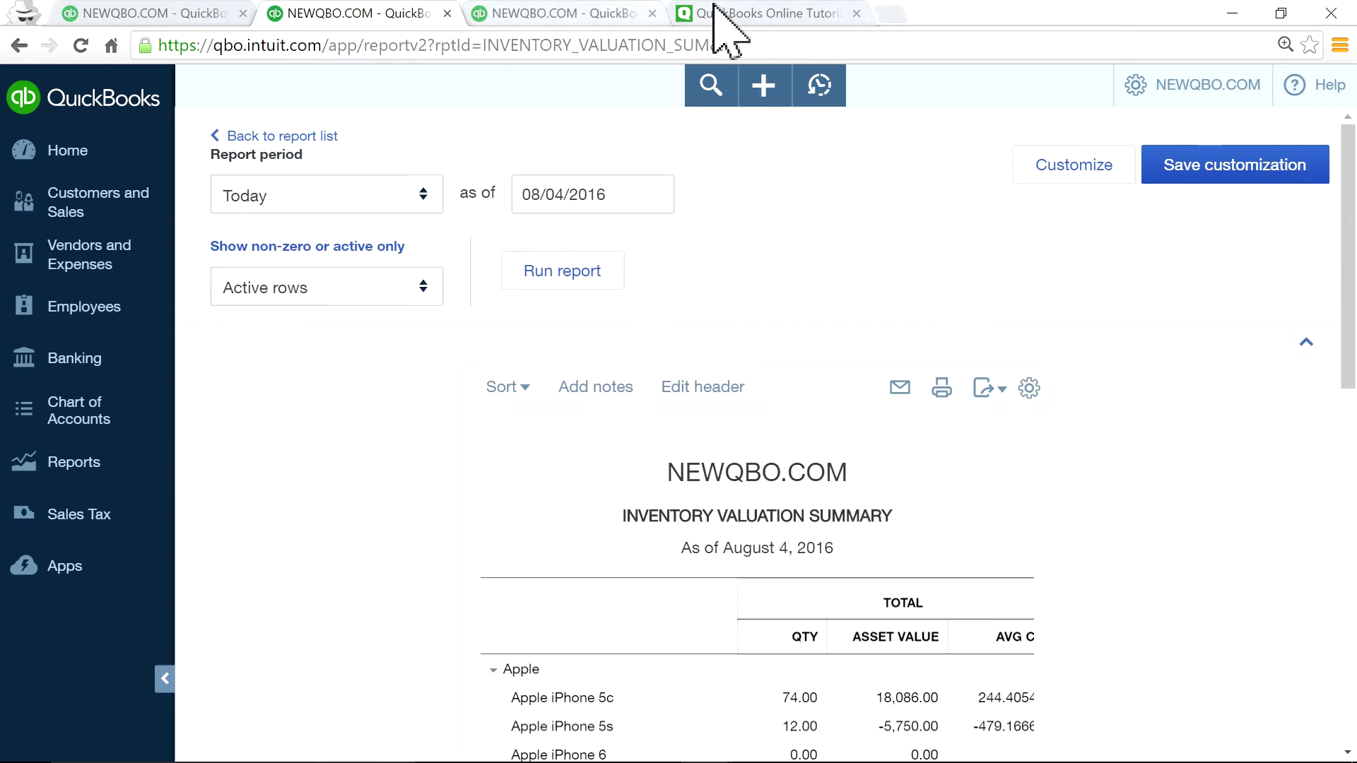
pyautogui.click(551, 15)
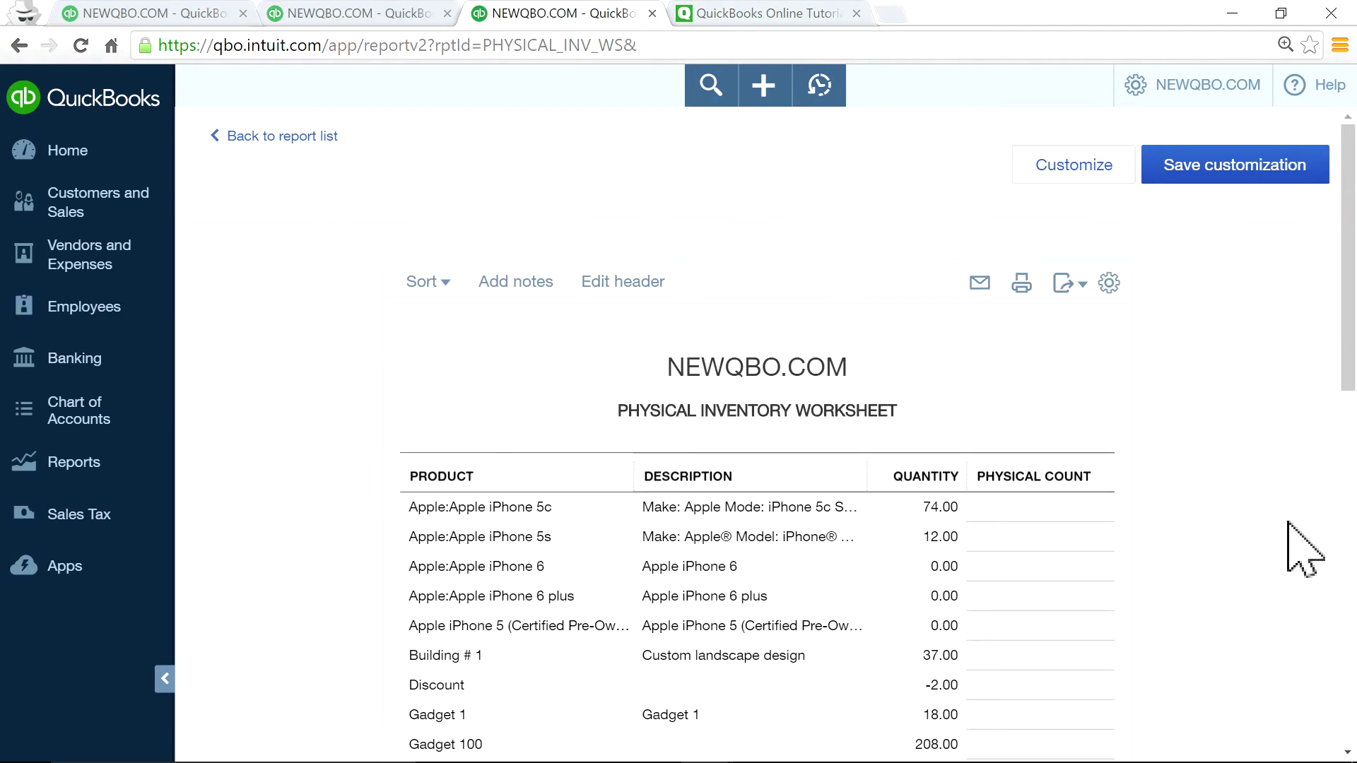
pyautogui.scroll(-3, 1120, 559)
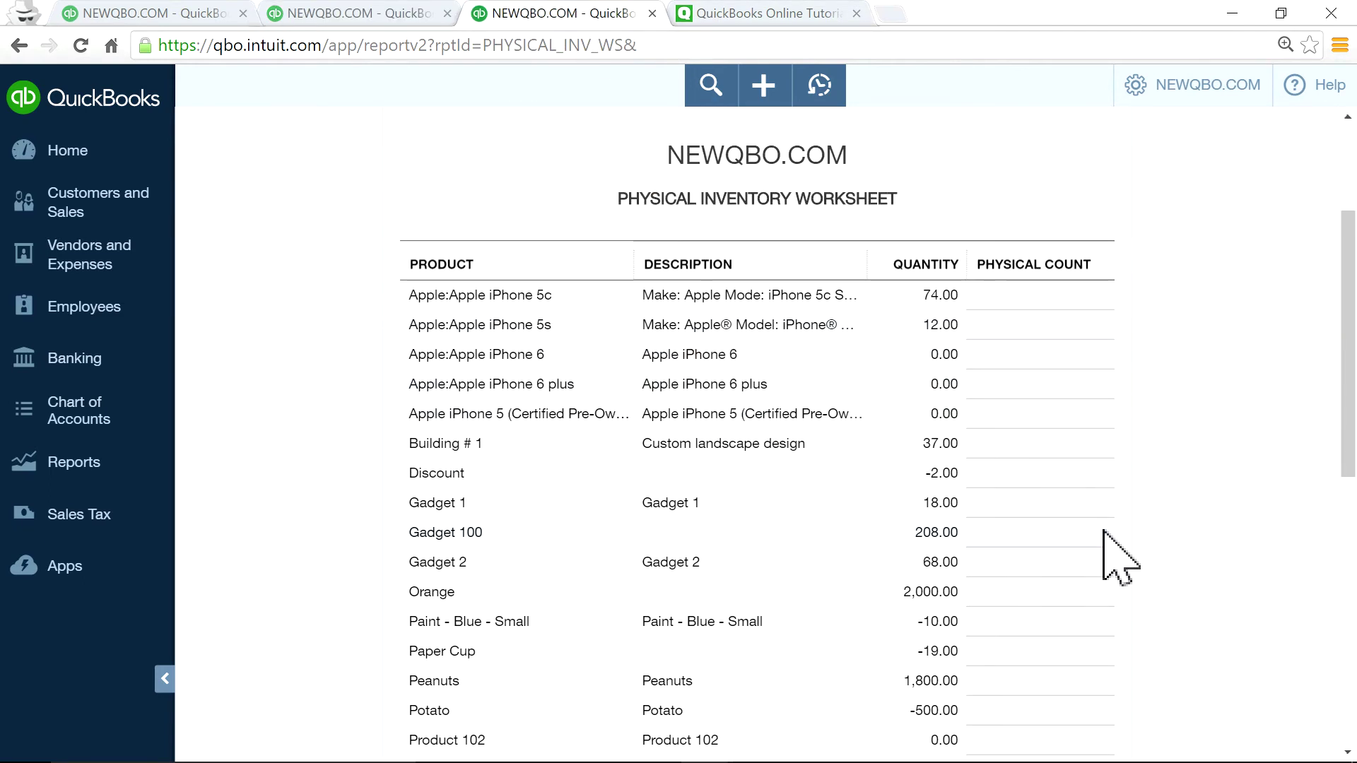
pyautogui.scroll(-10, 1121, 558)
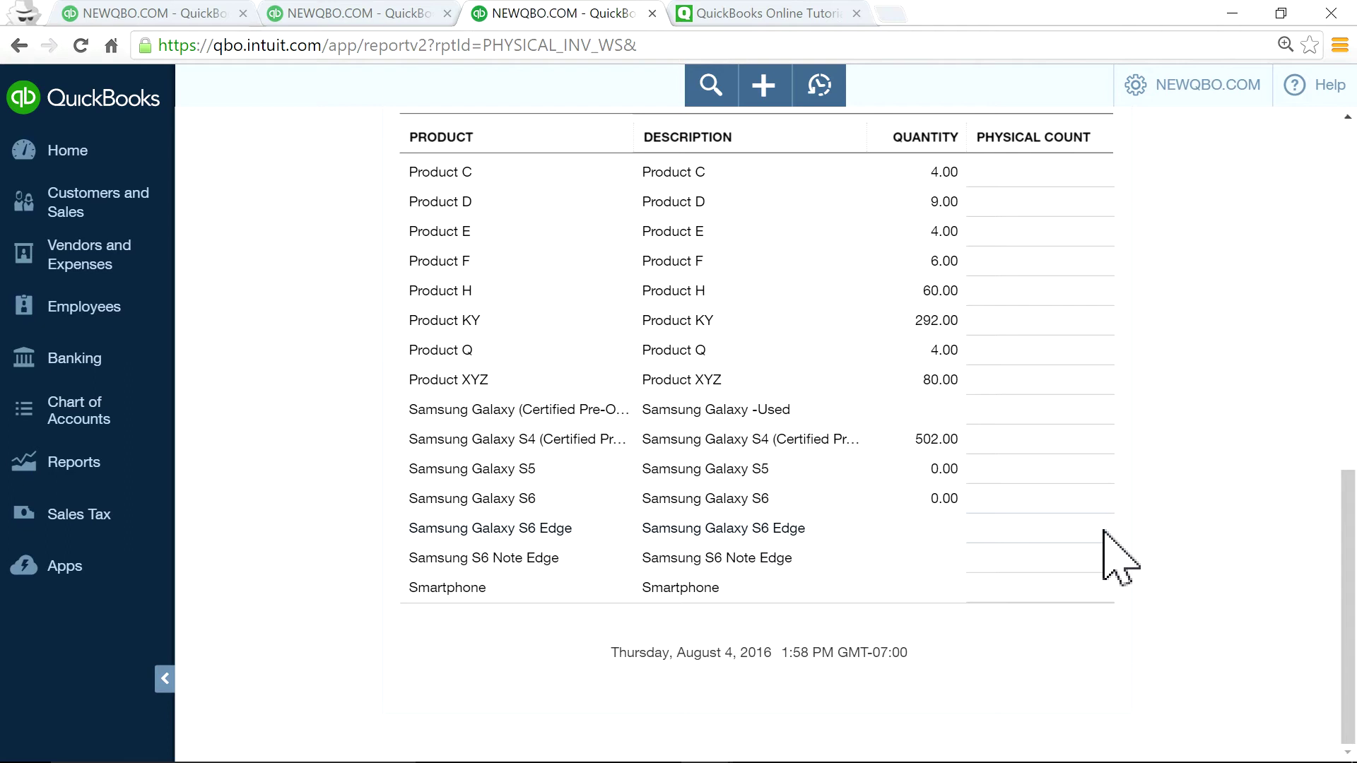
pyautogui.scroll(12, 1104, 530)
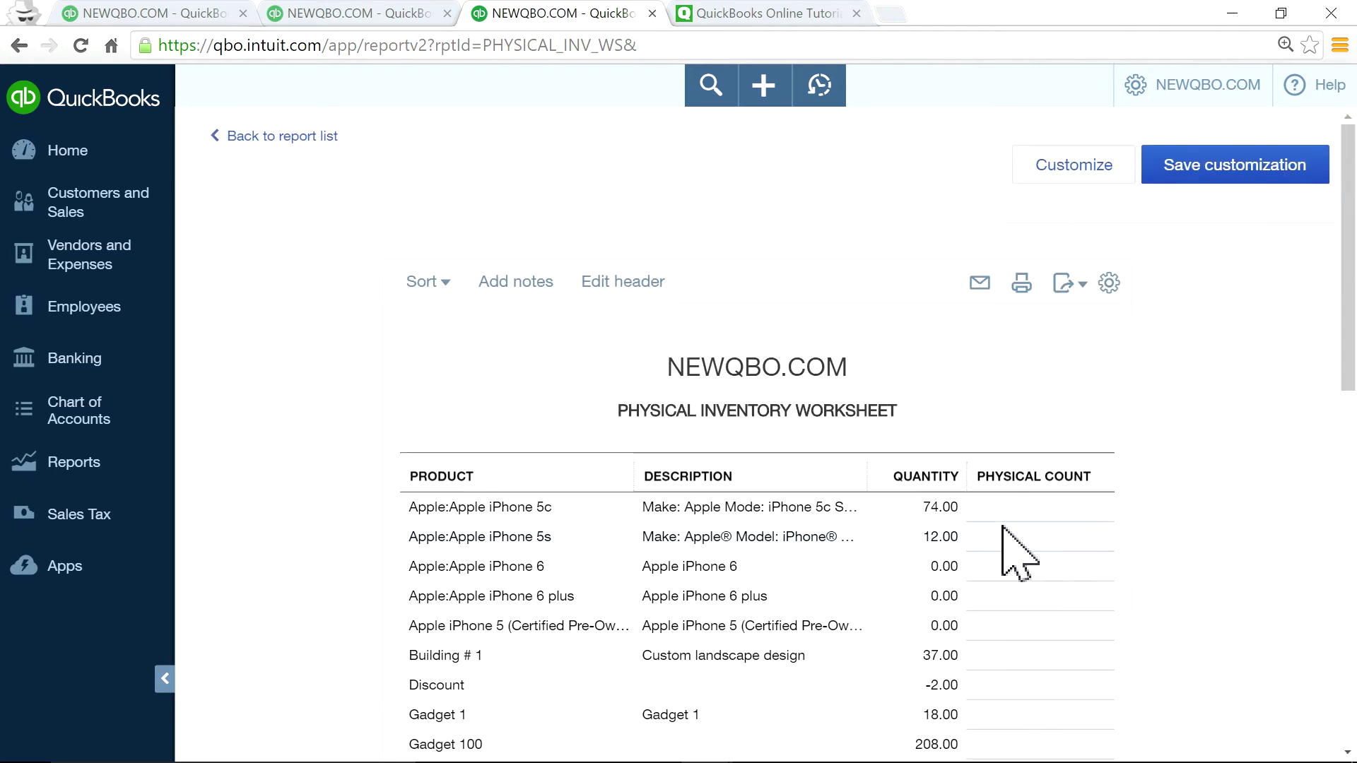
# - Read through the Physical Inventory Worksheet's product rows, comparing the listed quantities with the blank physical count column
pyautogui.scroll(-5, 1000, 530)
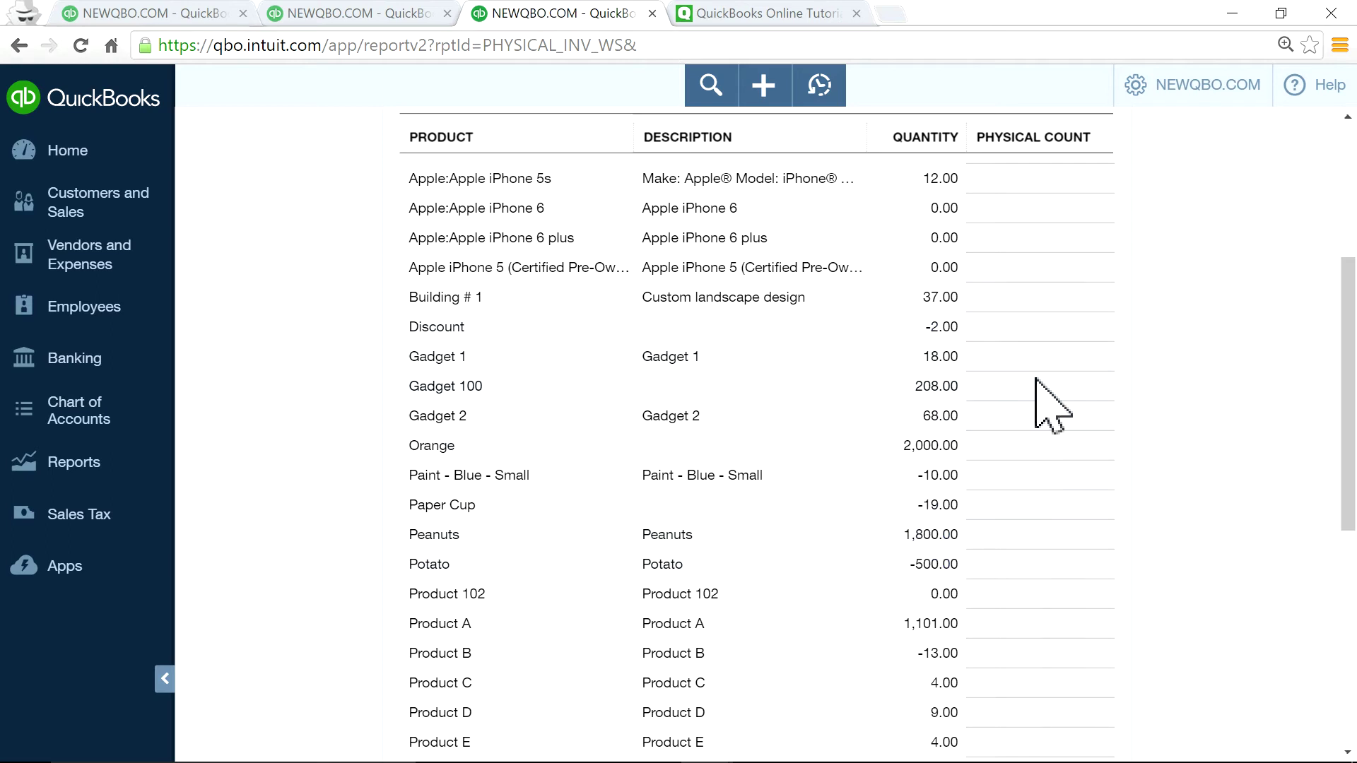
pyautogui.scroll(4, 1042, 399)
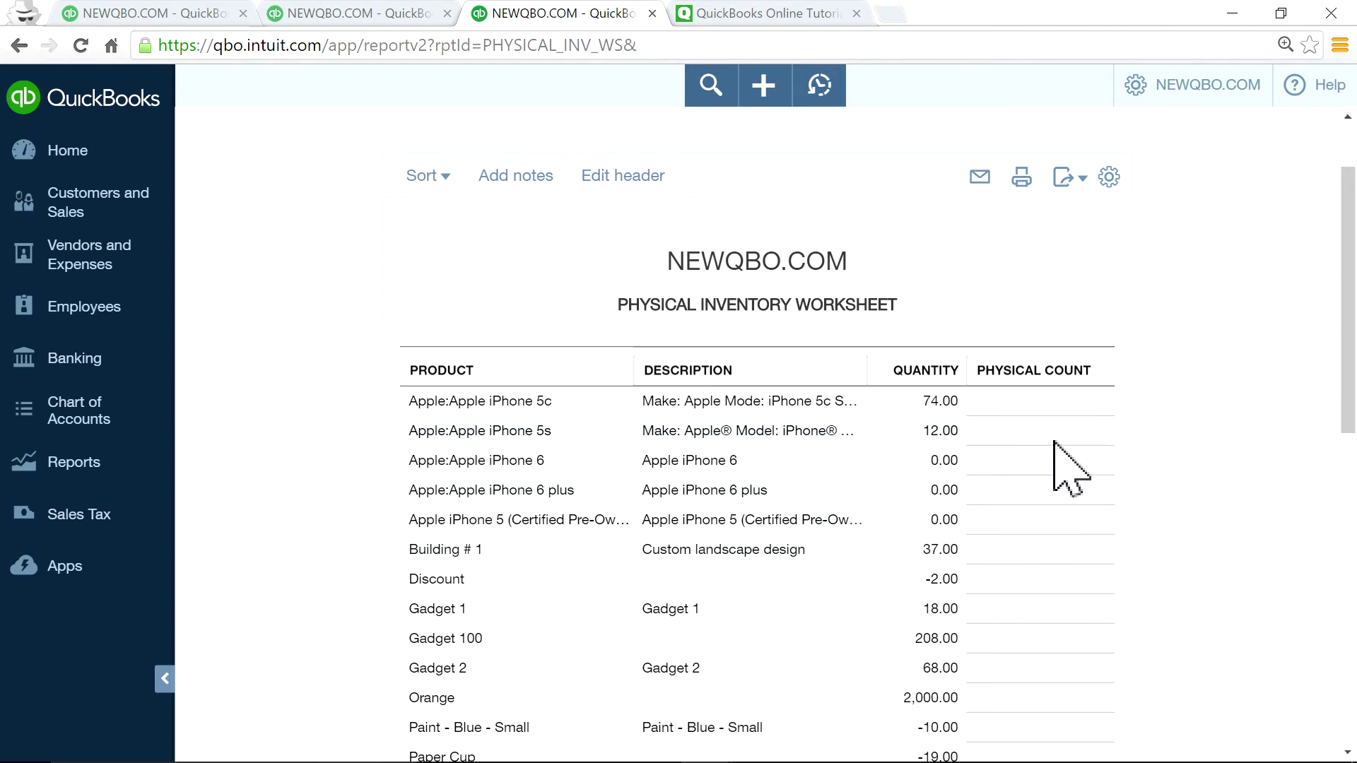
pyautogui.scroll(-4, 1053, 441)
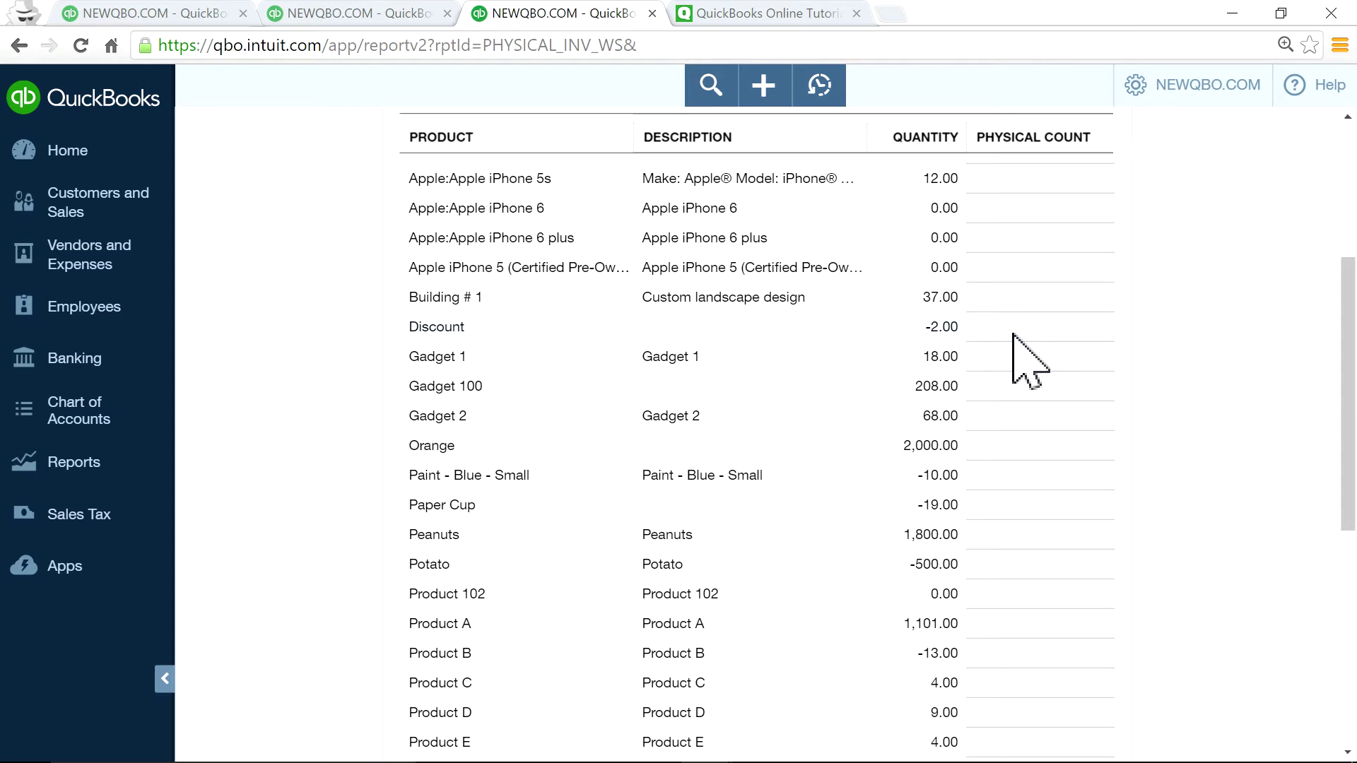
# - Open a blank Expense form, expand its Item details section to view the product lines, and close it without saving
pyautogui.click(760, 84)
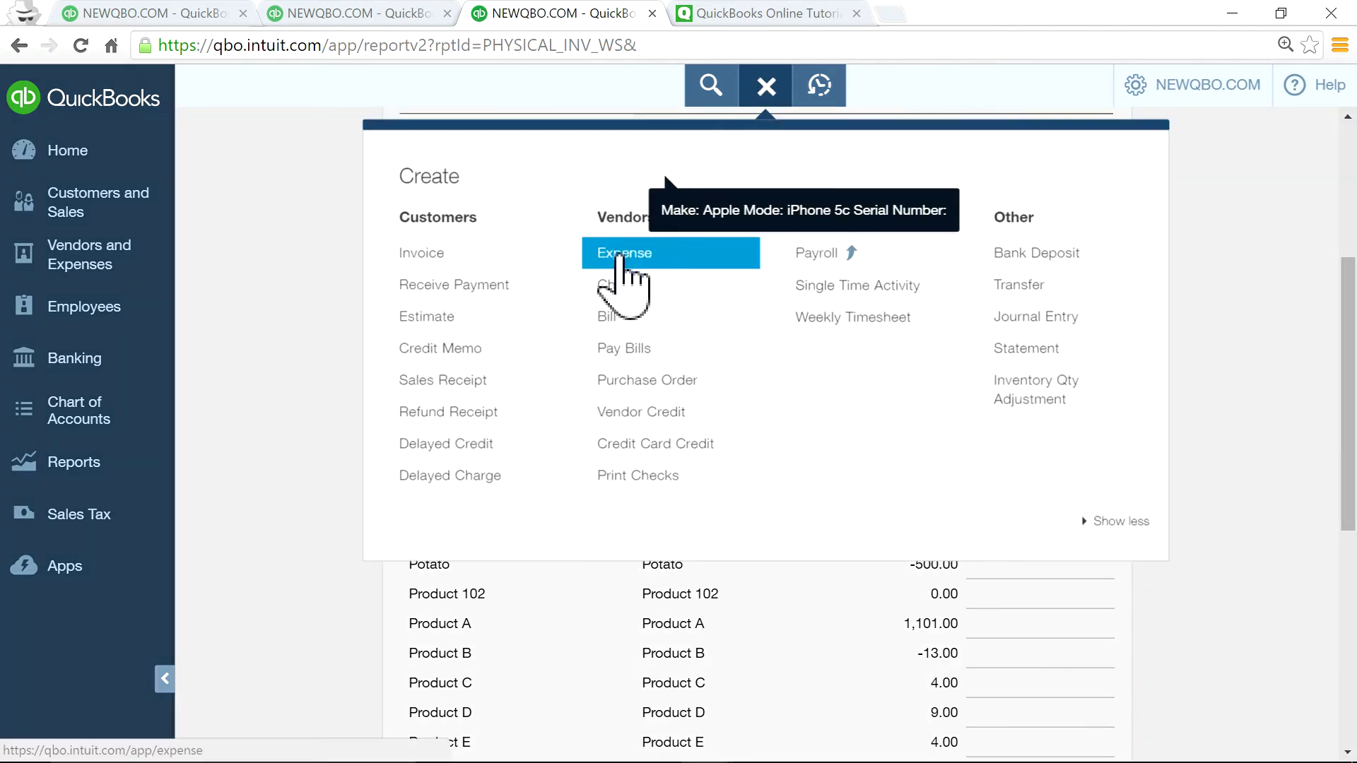
pyautogui.click(620, 256)
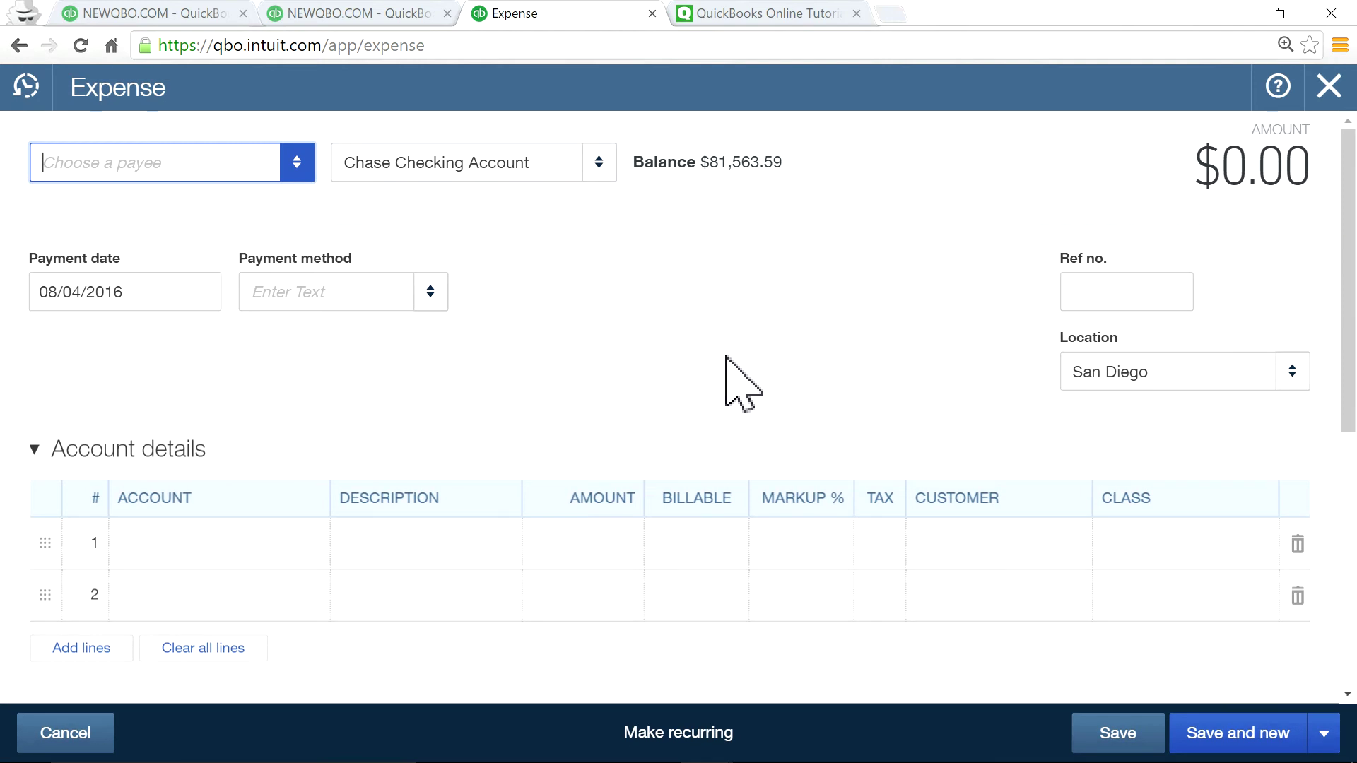
pyautogui.scroll(-5, 591, 417)
pyautogui.scroll(2, 594, 318)
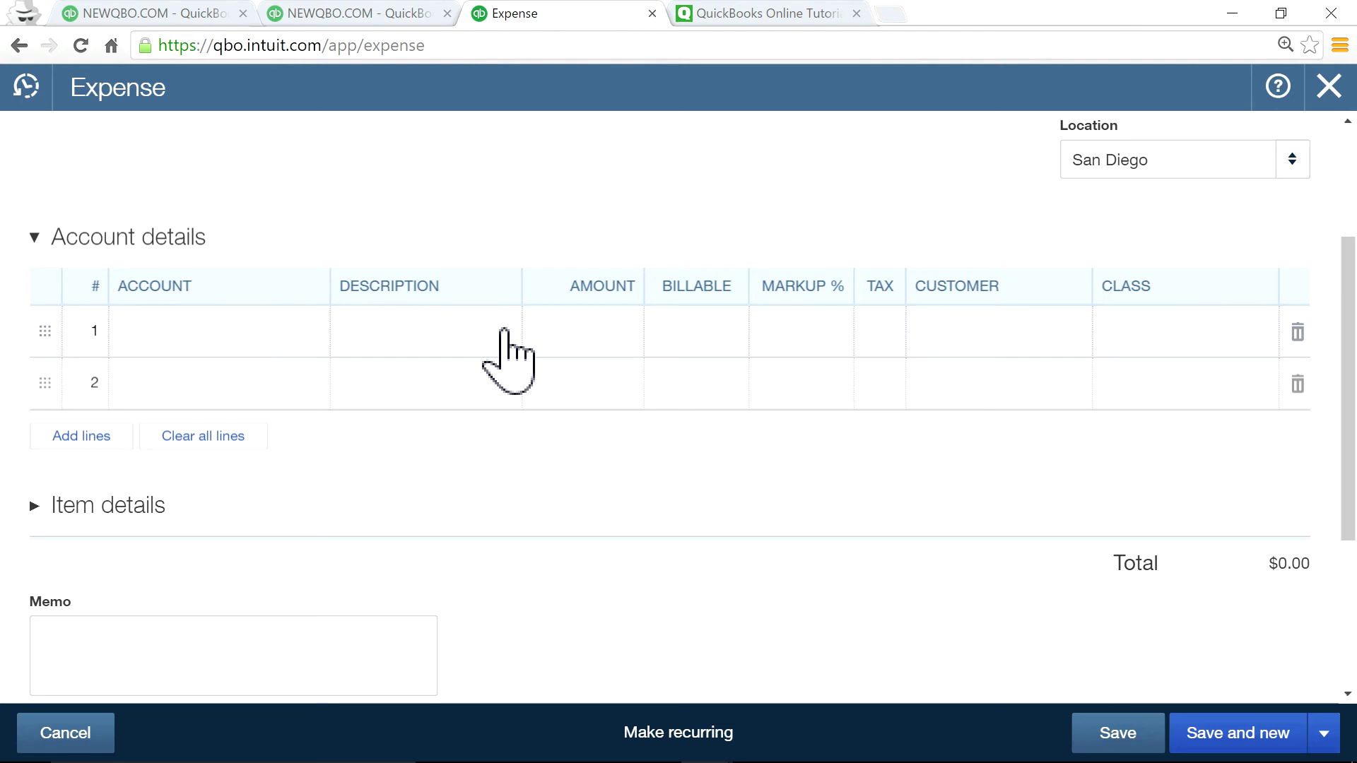
pyautogui.scroll(-2, 327, 421)
pyautogui.click(152, 402)
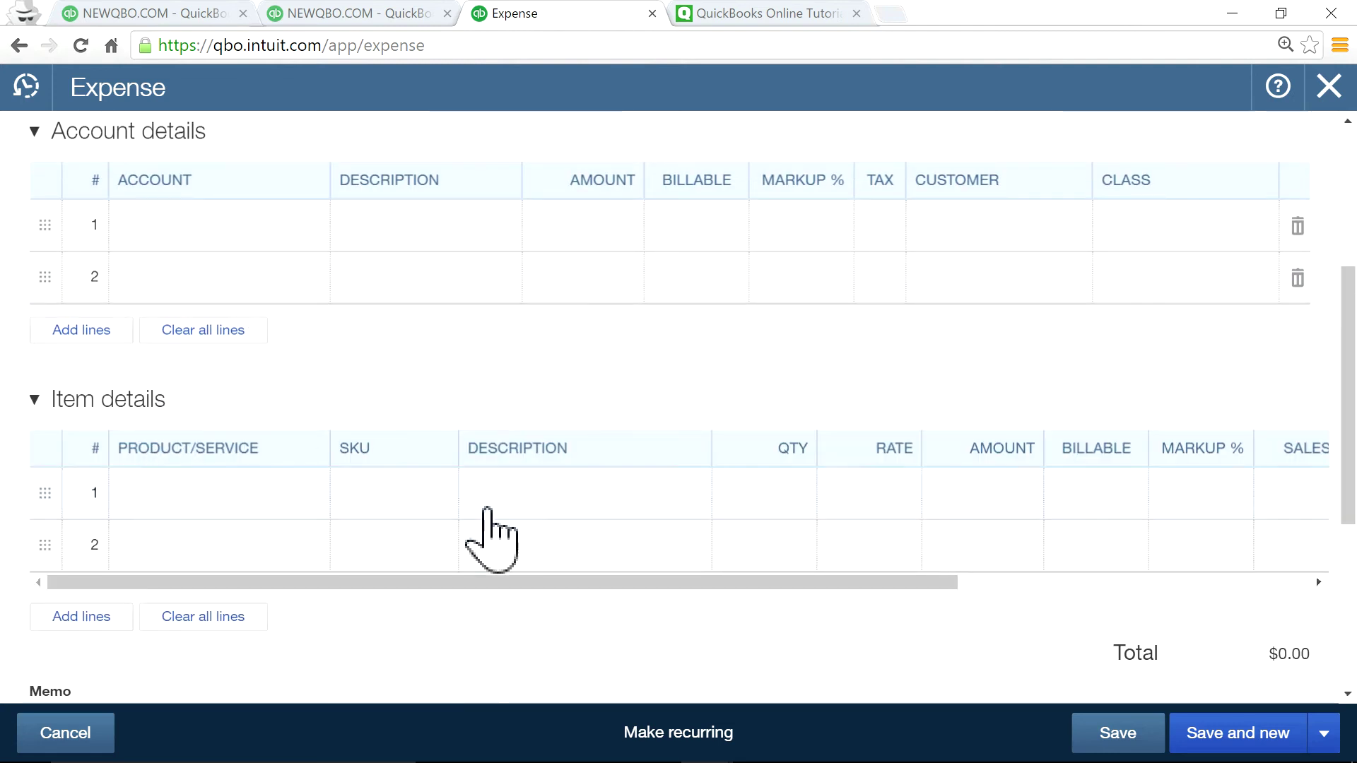
pyautogui.click(1330, 87)
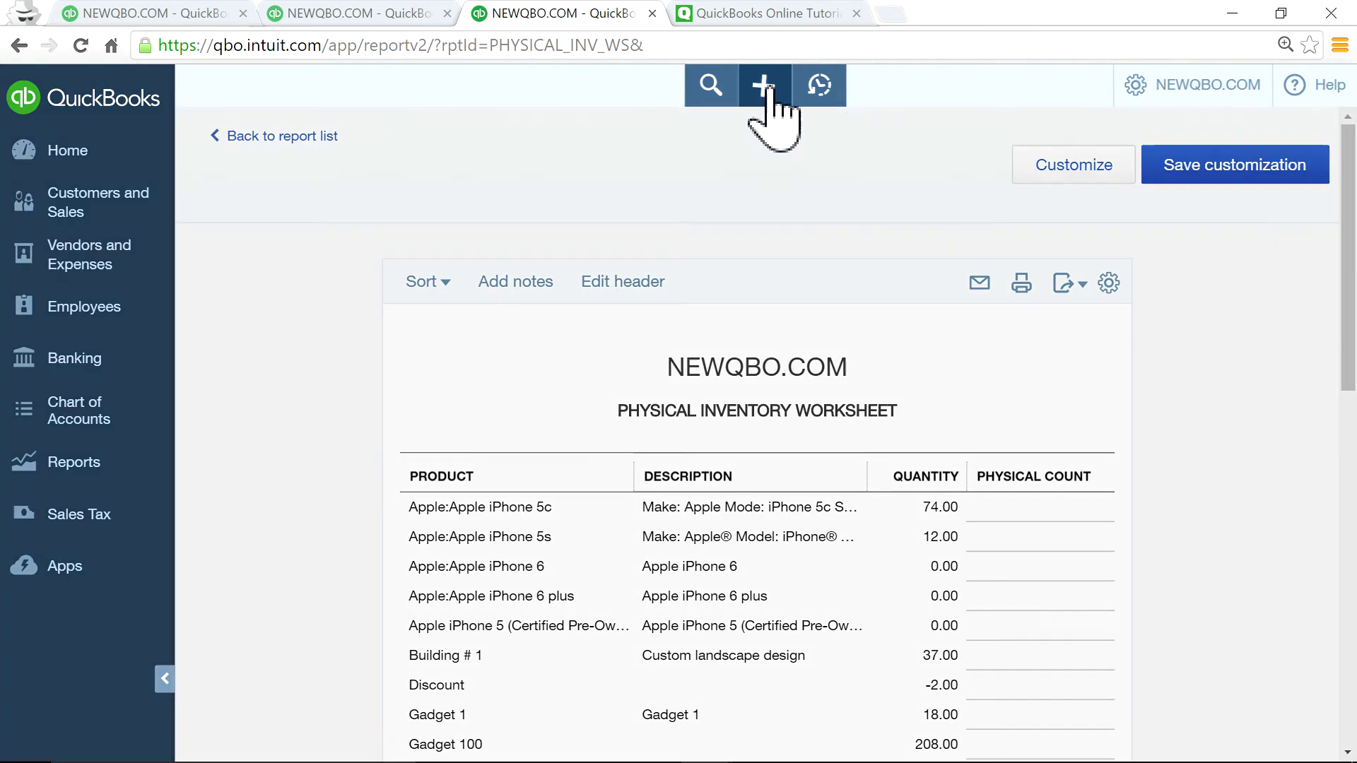
# - Open a blank Check form to view its layout and close it without saving
pyautogui.click(769, 90)
pyautogui.click(663, 291)
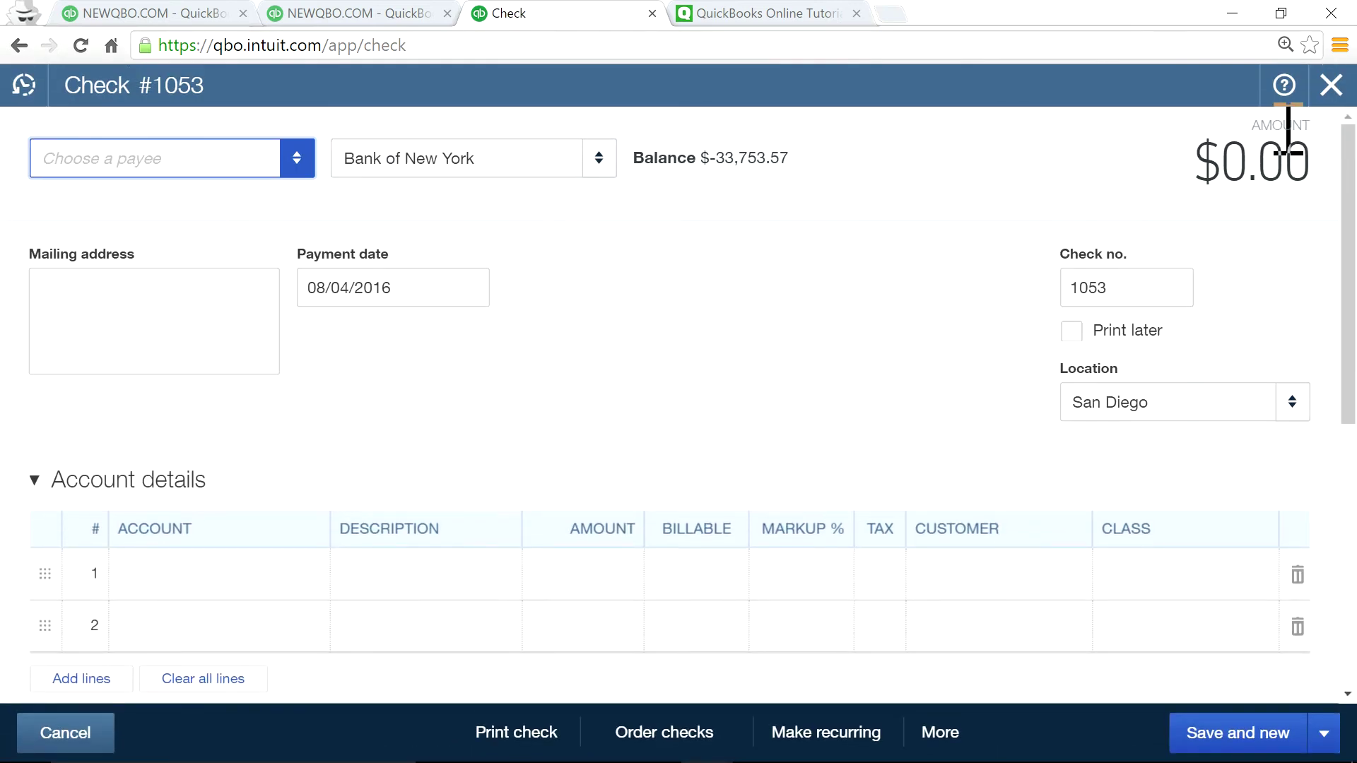
pyautogui.click(1330, 86)
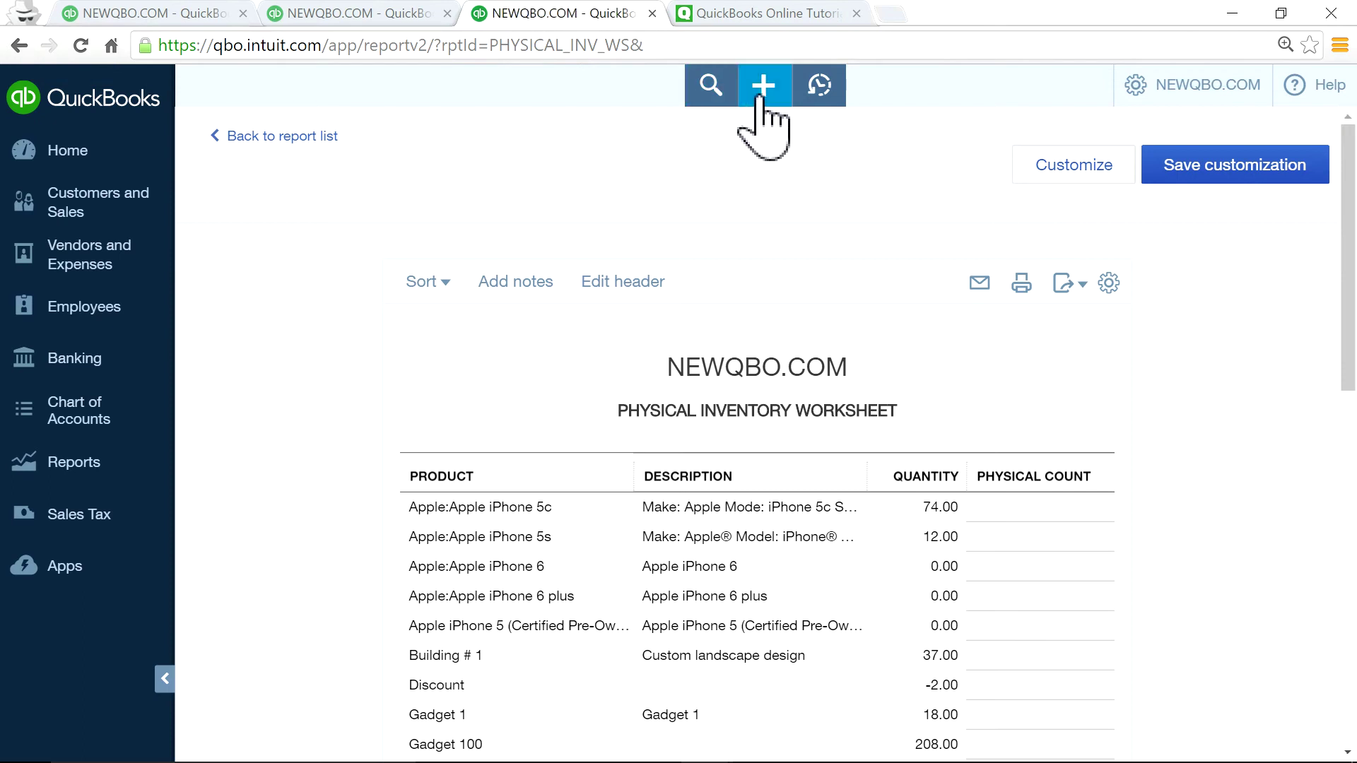
# - Open a blank Bill form, expand its Item details section to view the product lines, and close it without saving
pyautogui.click(760, 99)
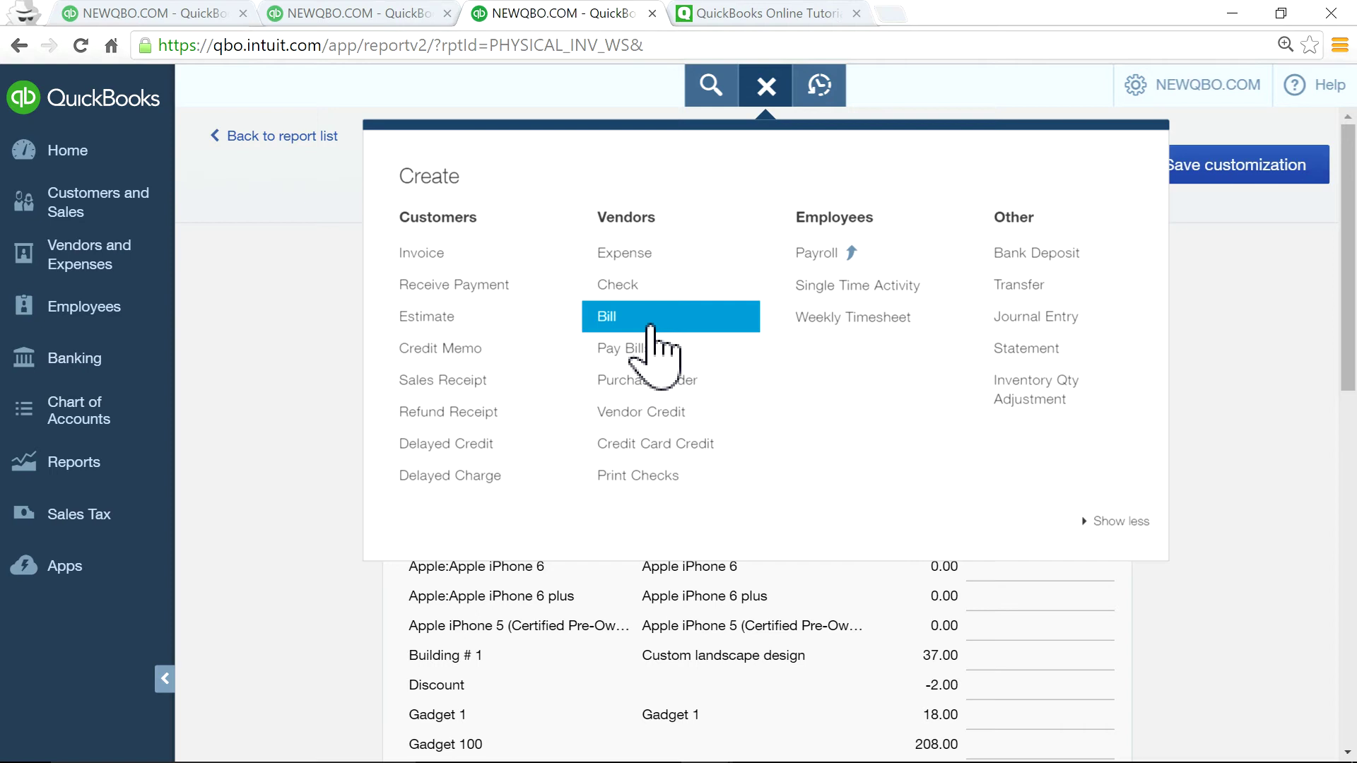
pyautogui.click(614, 319)
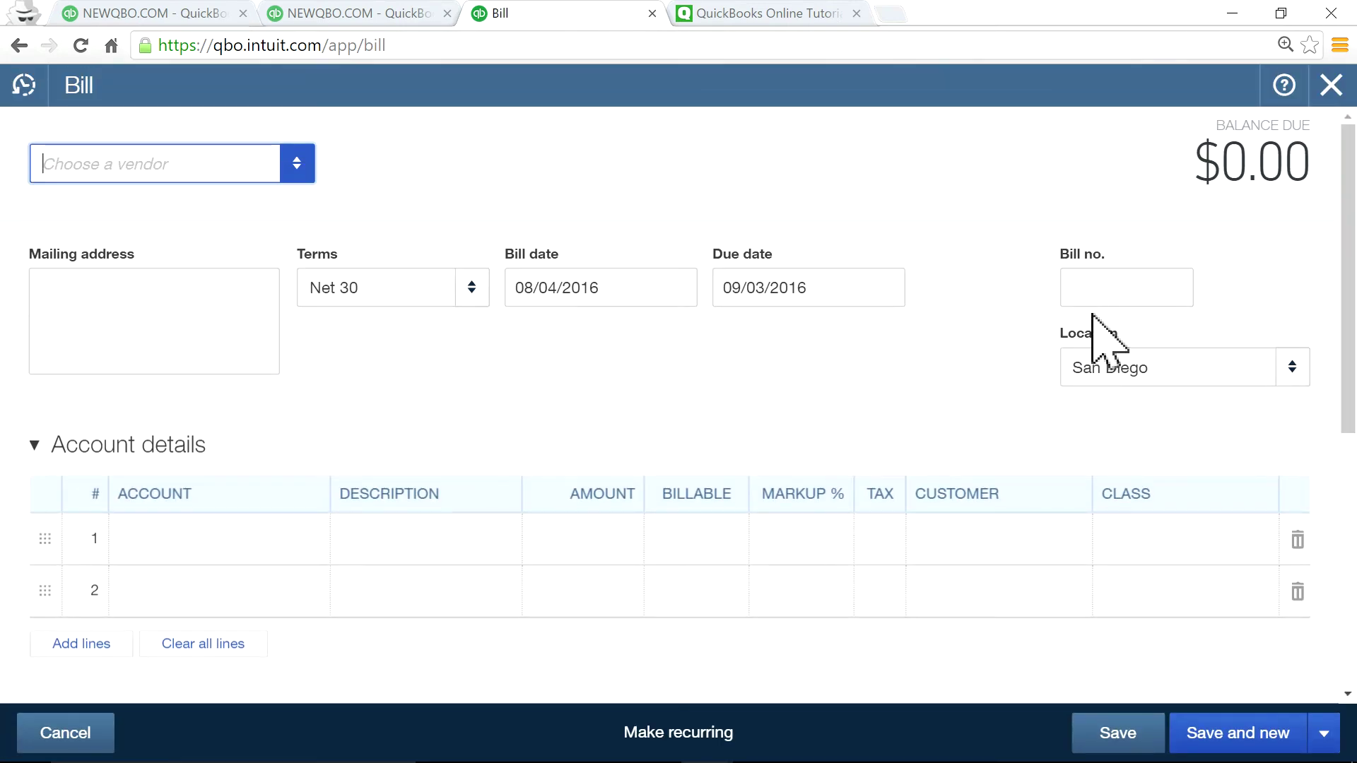
pyautogui.scroll(-2, 459, 445)
pyautogui.scroll(-3, 154, 474)
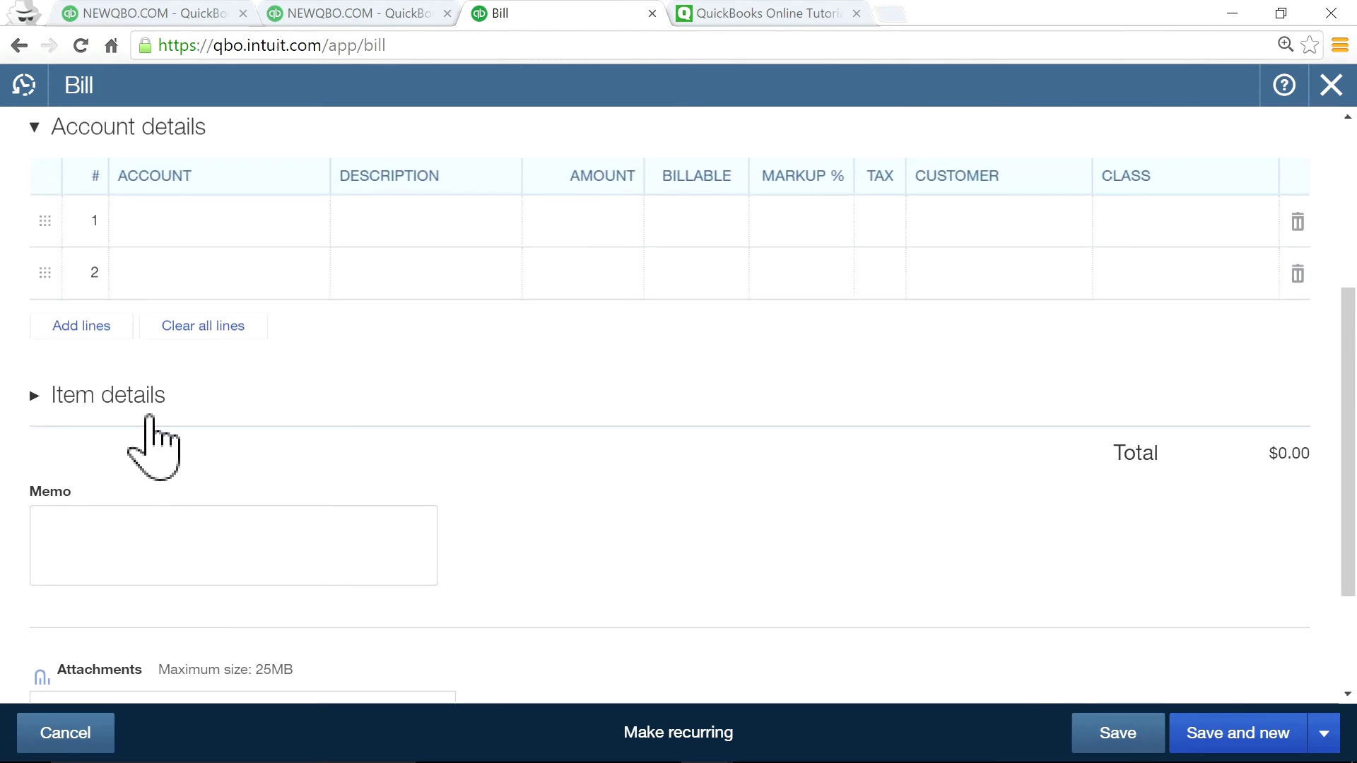
pyautogui.click(141, 398)
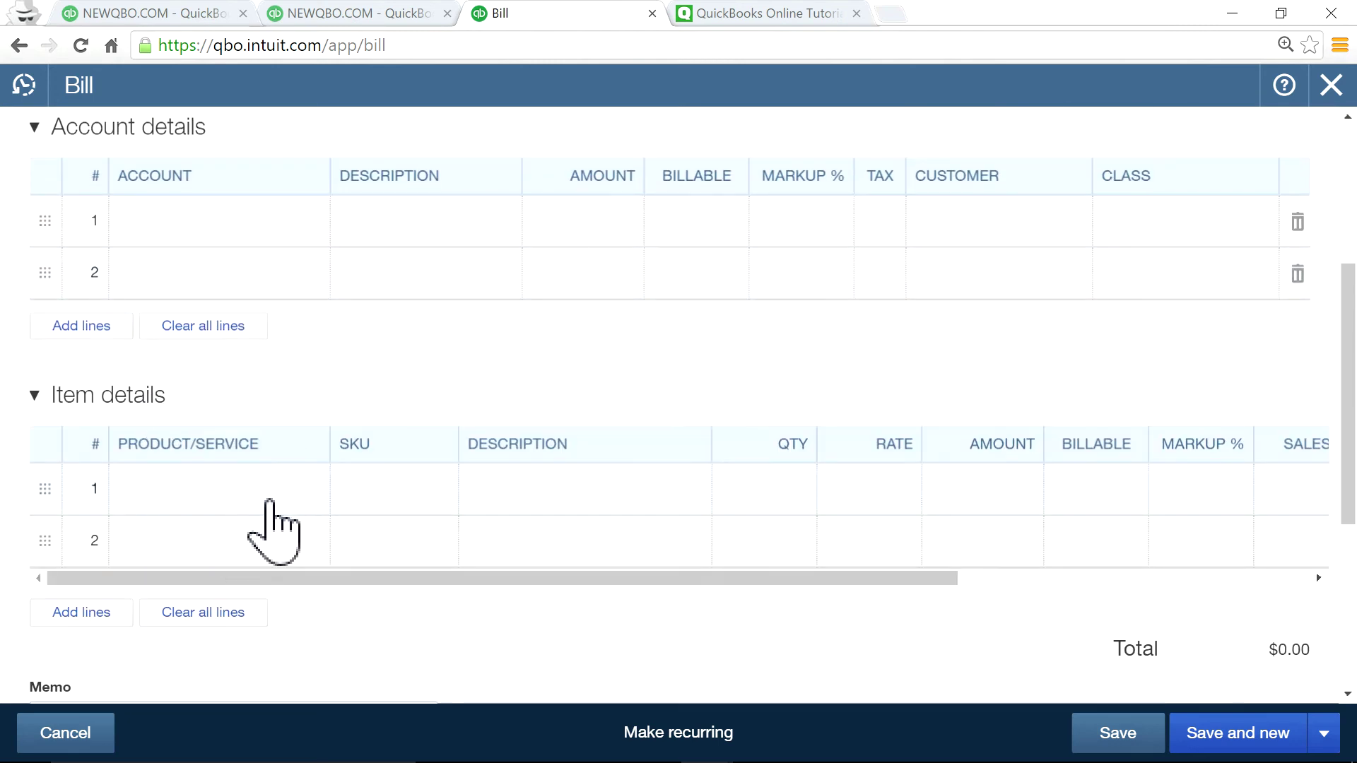
pyautogui.click(1332, 86)
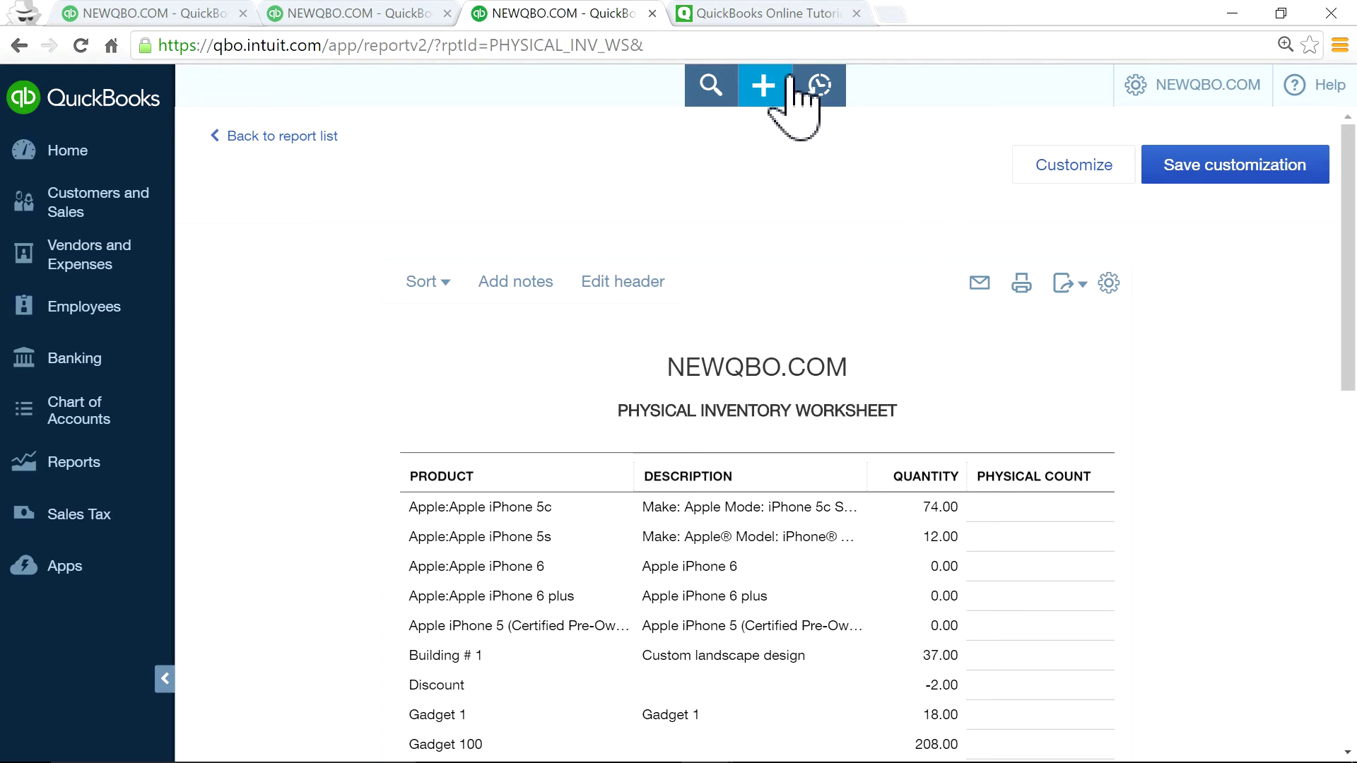
# - Check the Journal Entry option among the transaction types, and re-examine the quantities in the Physical Inventory Worksheet
pyautogui.click(764, 86)
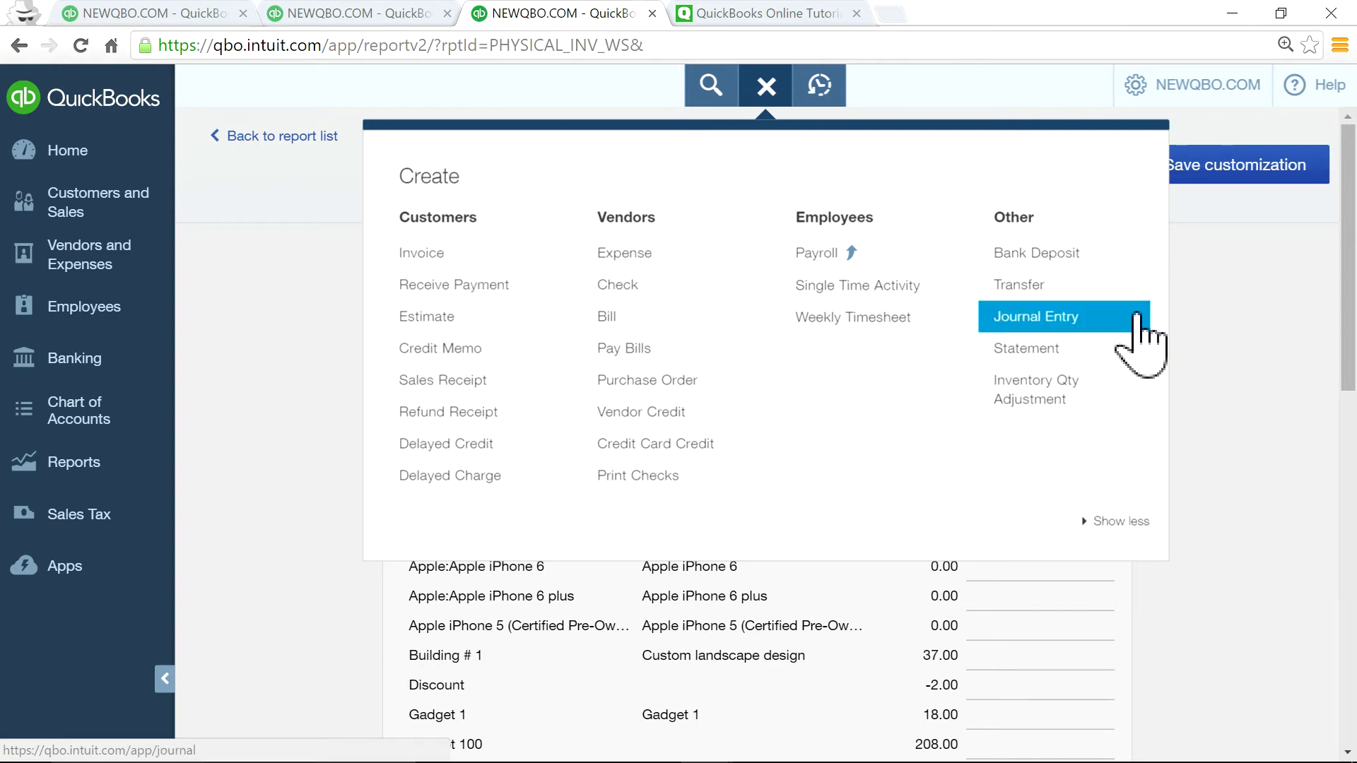
pyautogui.click(1265, 328)
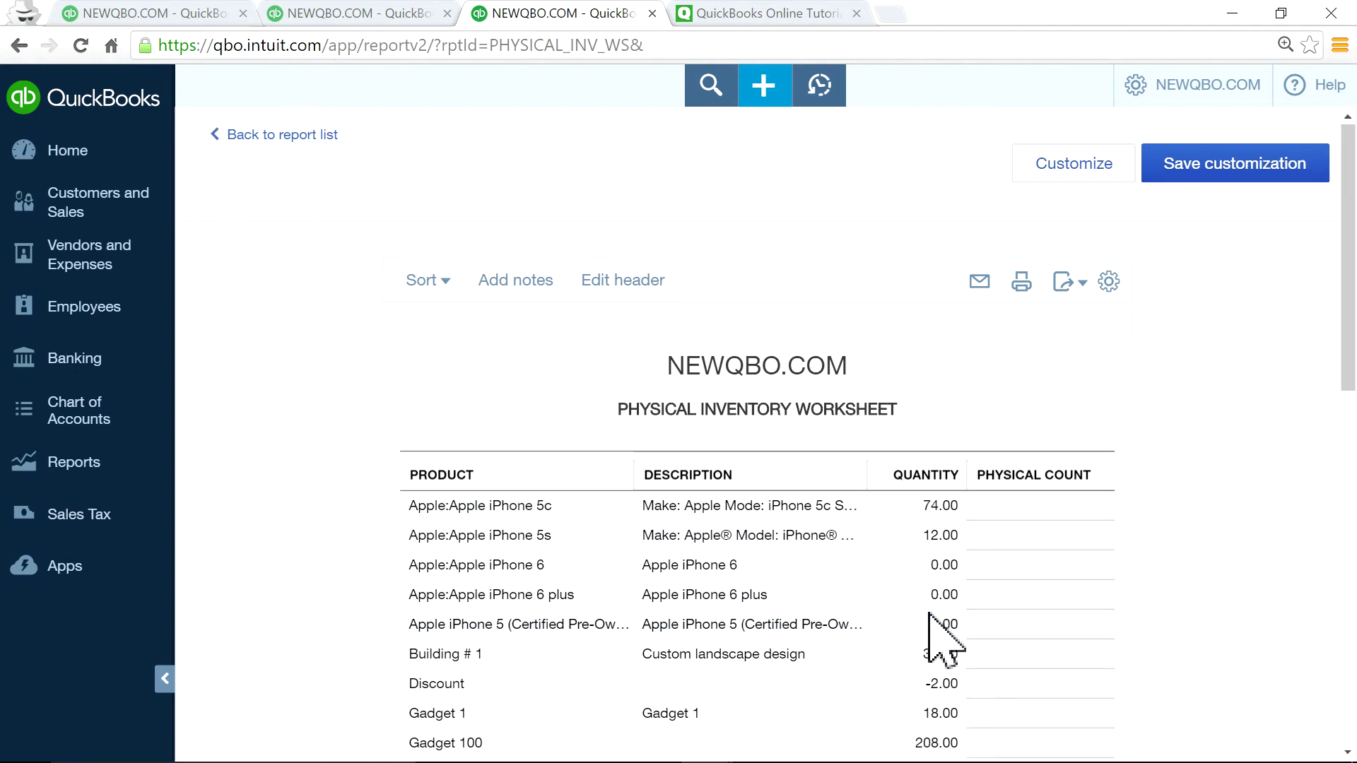
pyautogui.scroll(-3, 947, 424)
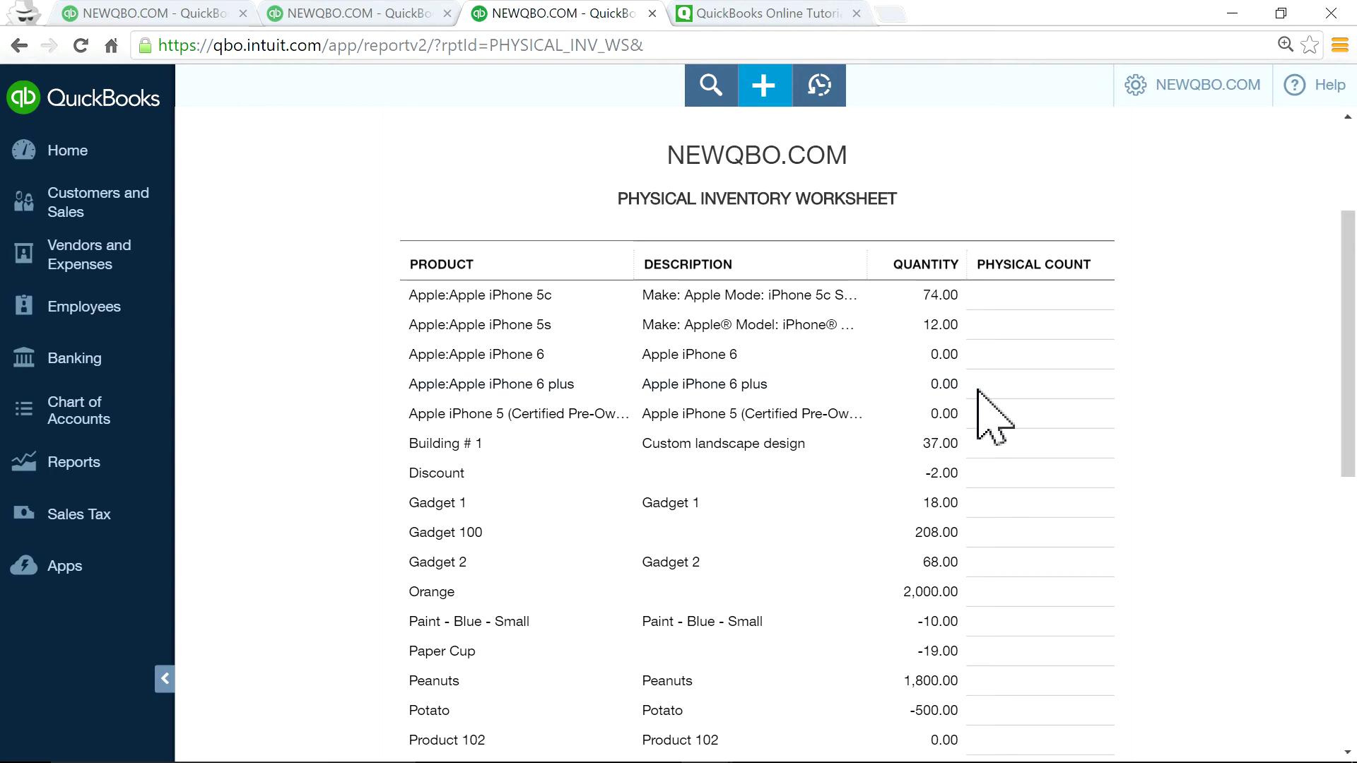
pyautogui.scroll(-2, 977, 391)
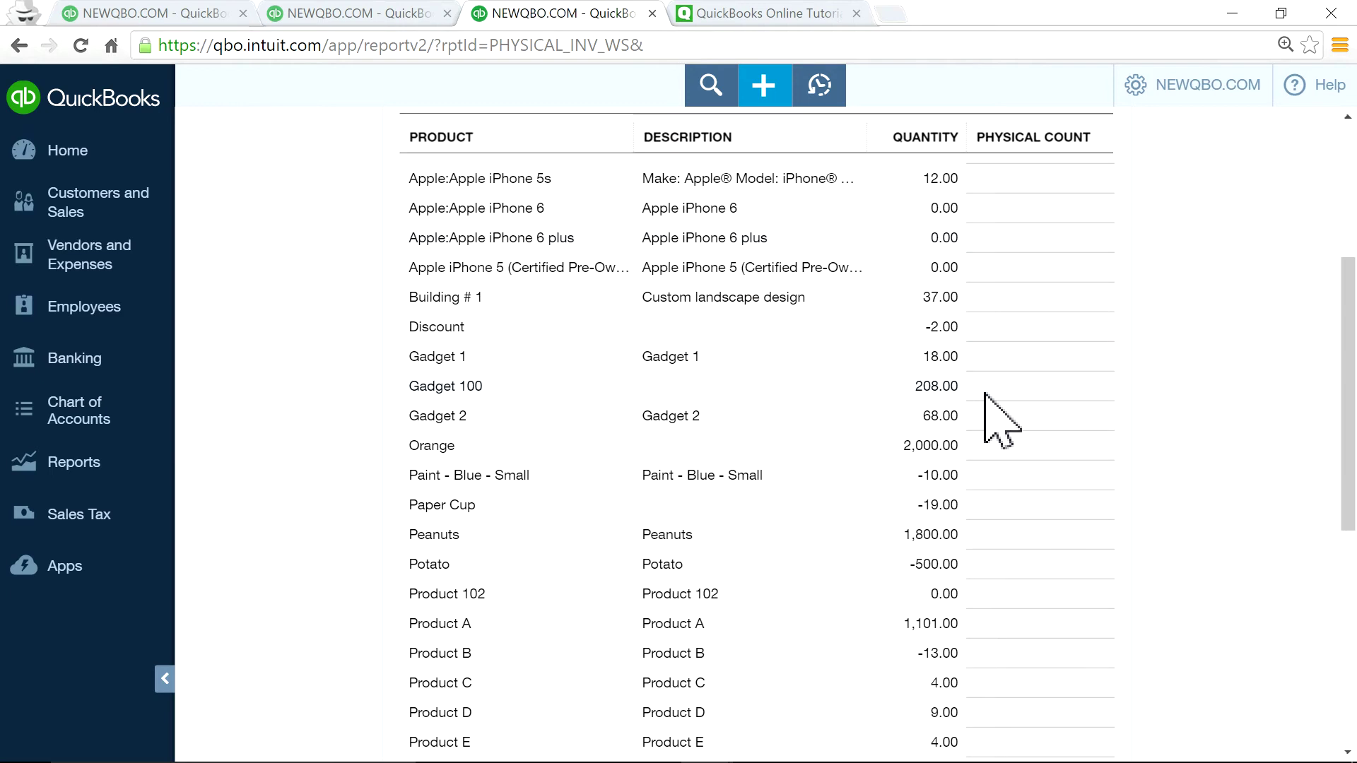
pyautogui.scroll(4, 1039, 403)
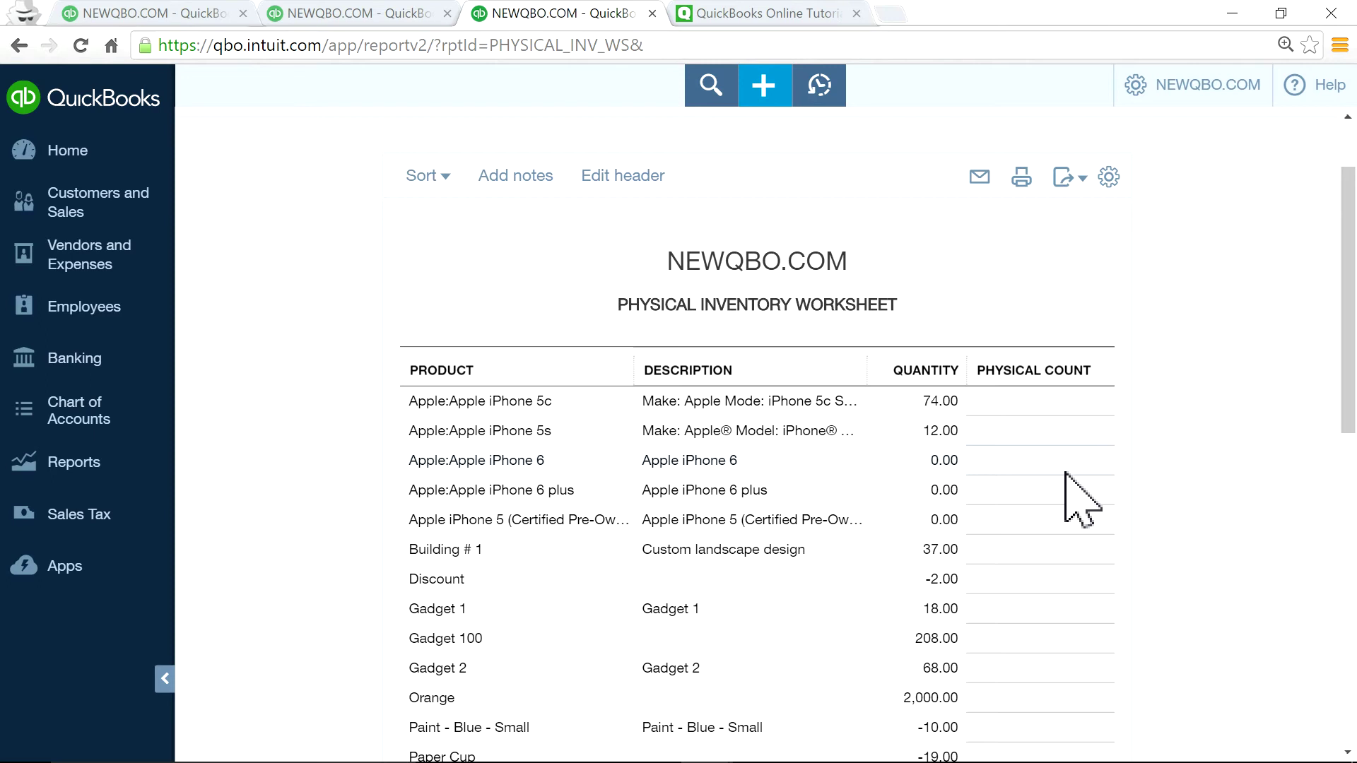
pyautogui.scroll(-3, 1081, 498)
pyautogui.scroll(3, 1081, 498)
# - Locate the Inventory Qty Adjustment option among the transaction types, and check the worksheet's export formats
pyautogui.click(765, 90)
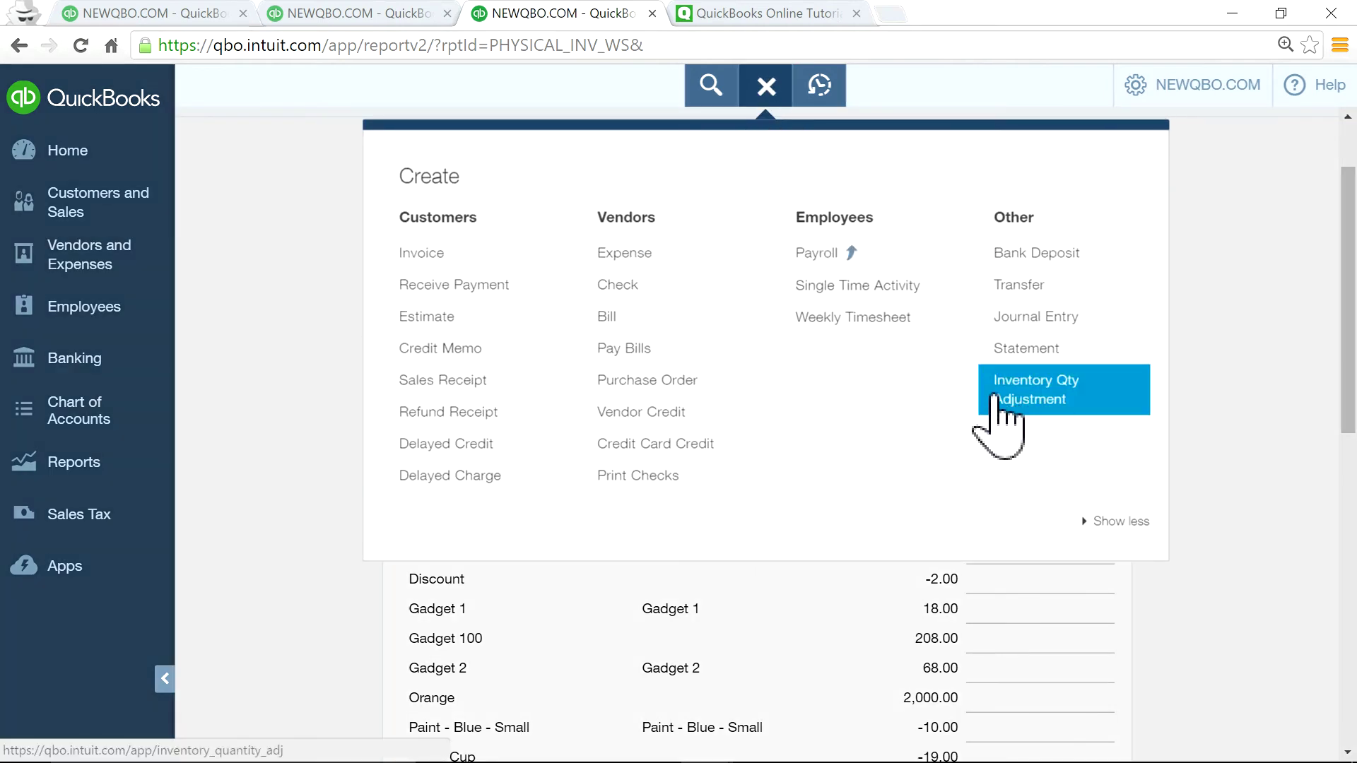
pyautogui.click(1244, 495)
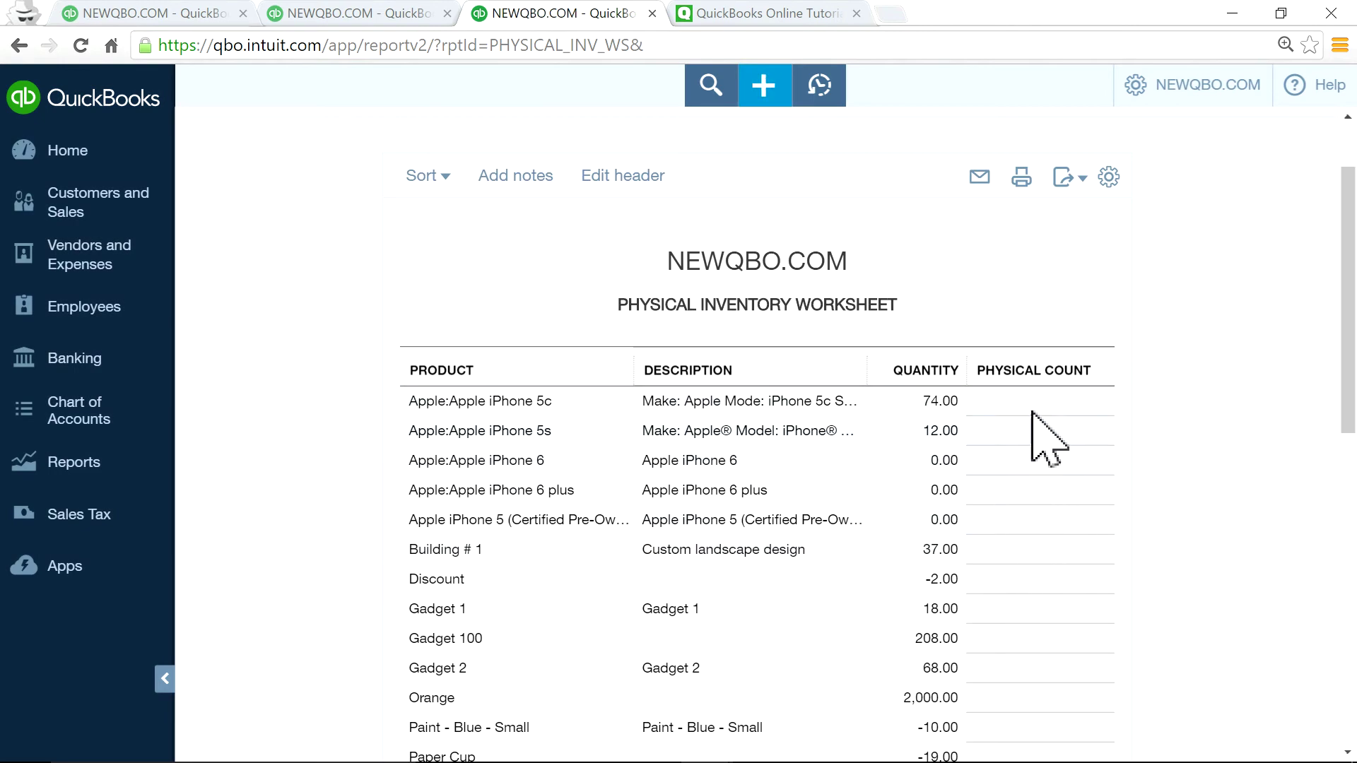
pyautogui.click(1065, 177)
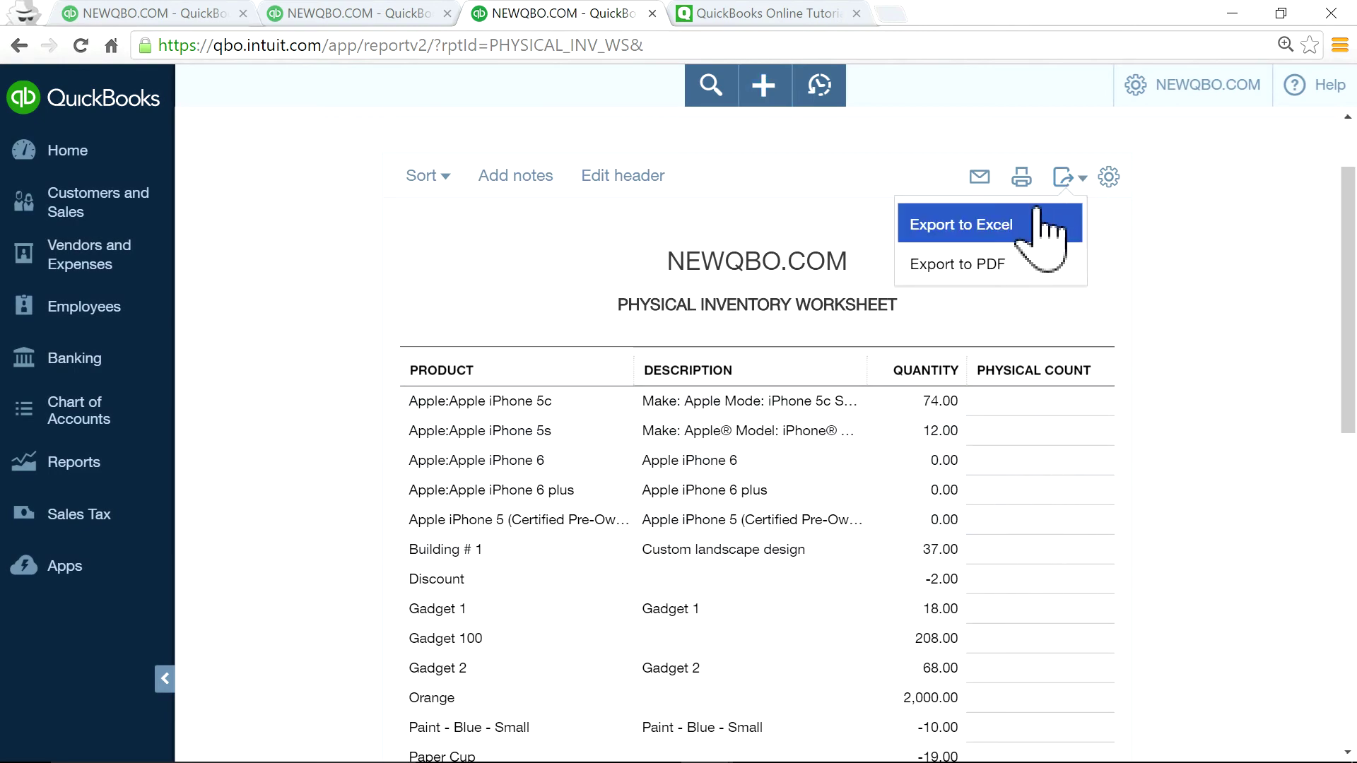
pyautogui.click(1234, 357)
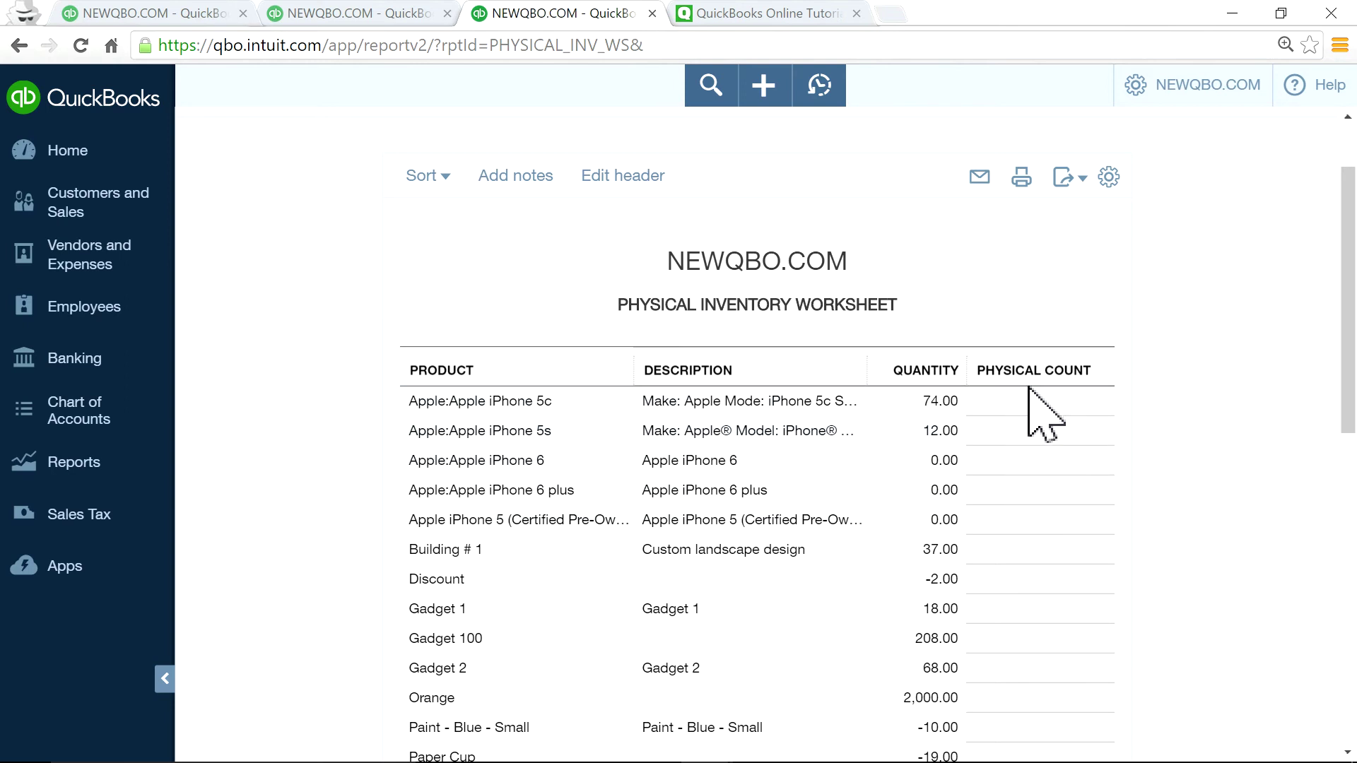
pyautogui.click(763, 95)
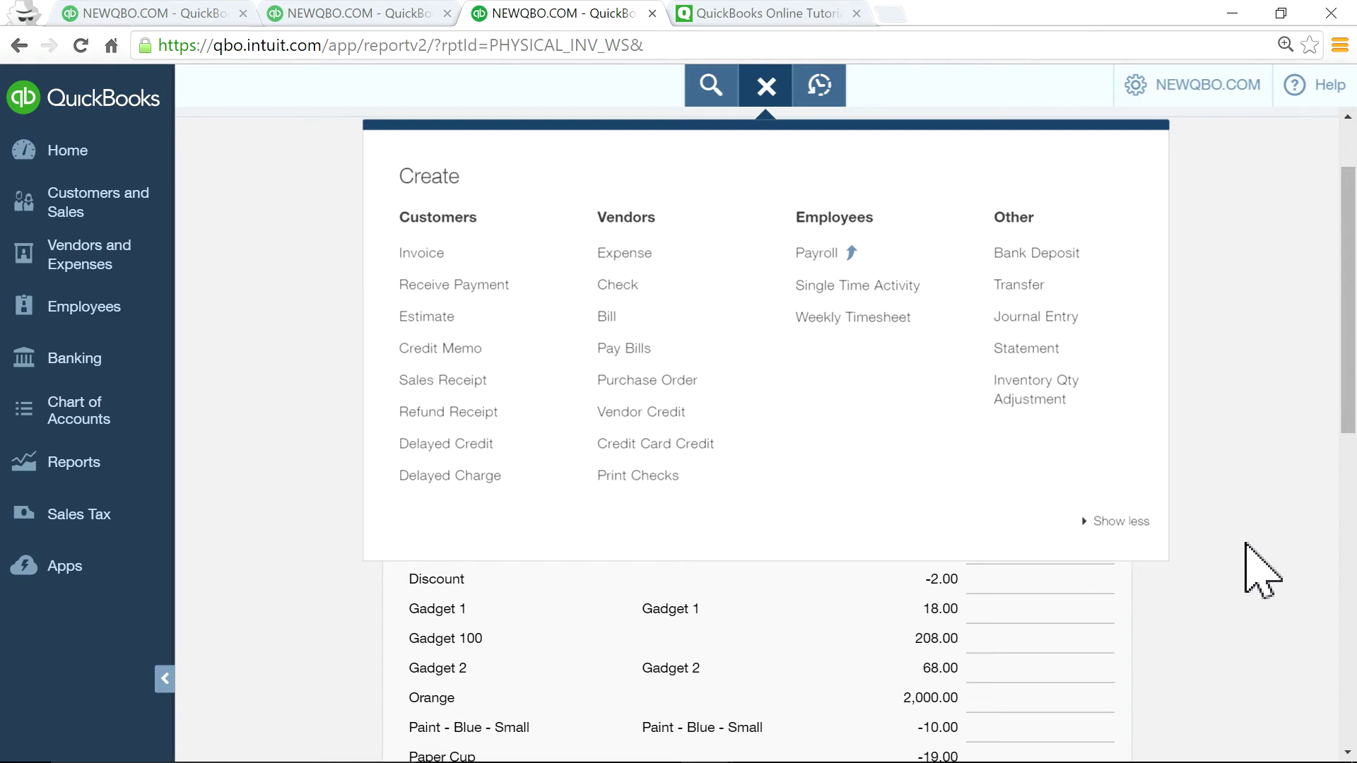
pyautogui.click(1246, 548)
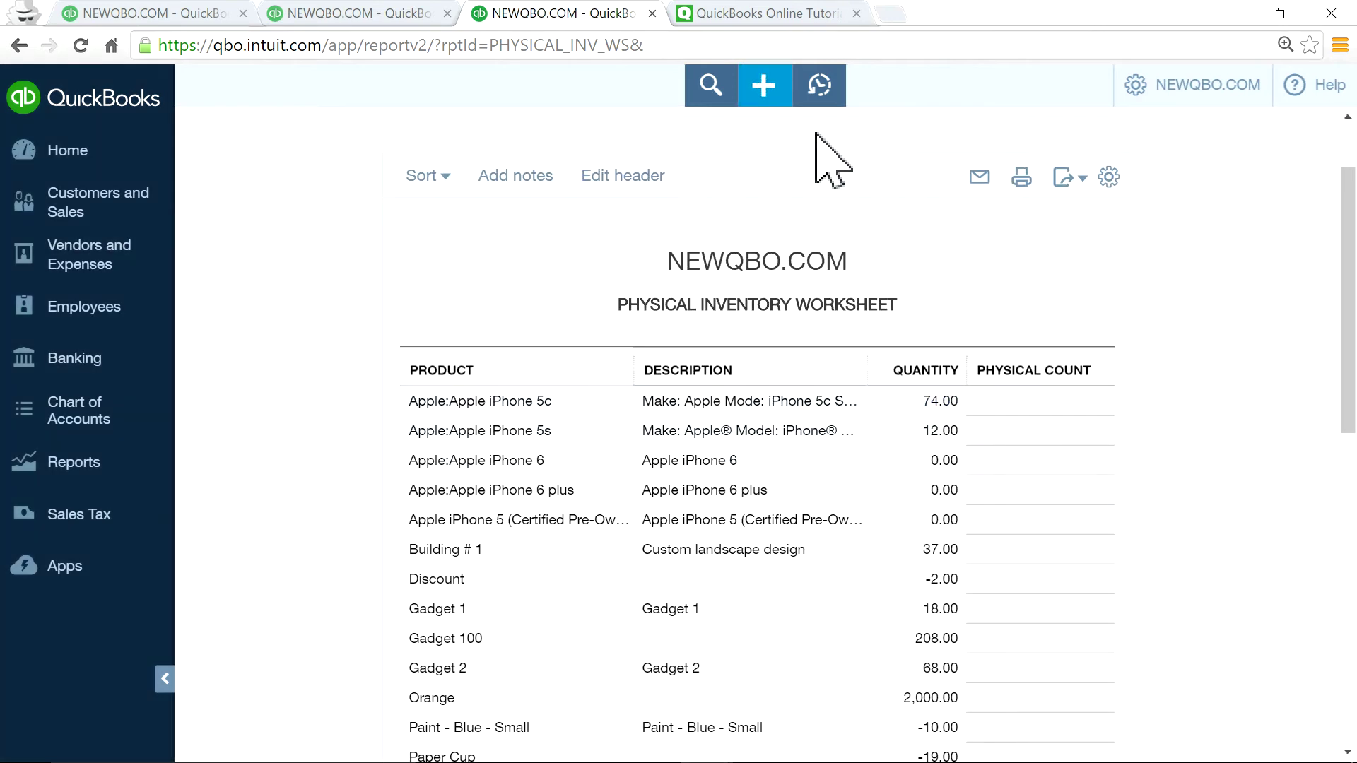
pyautogui.click(763, 88)
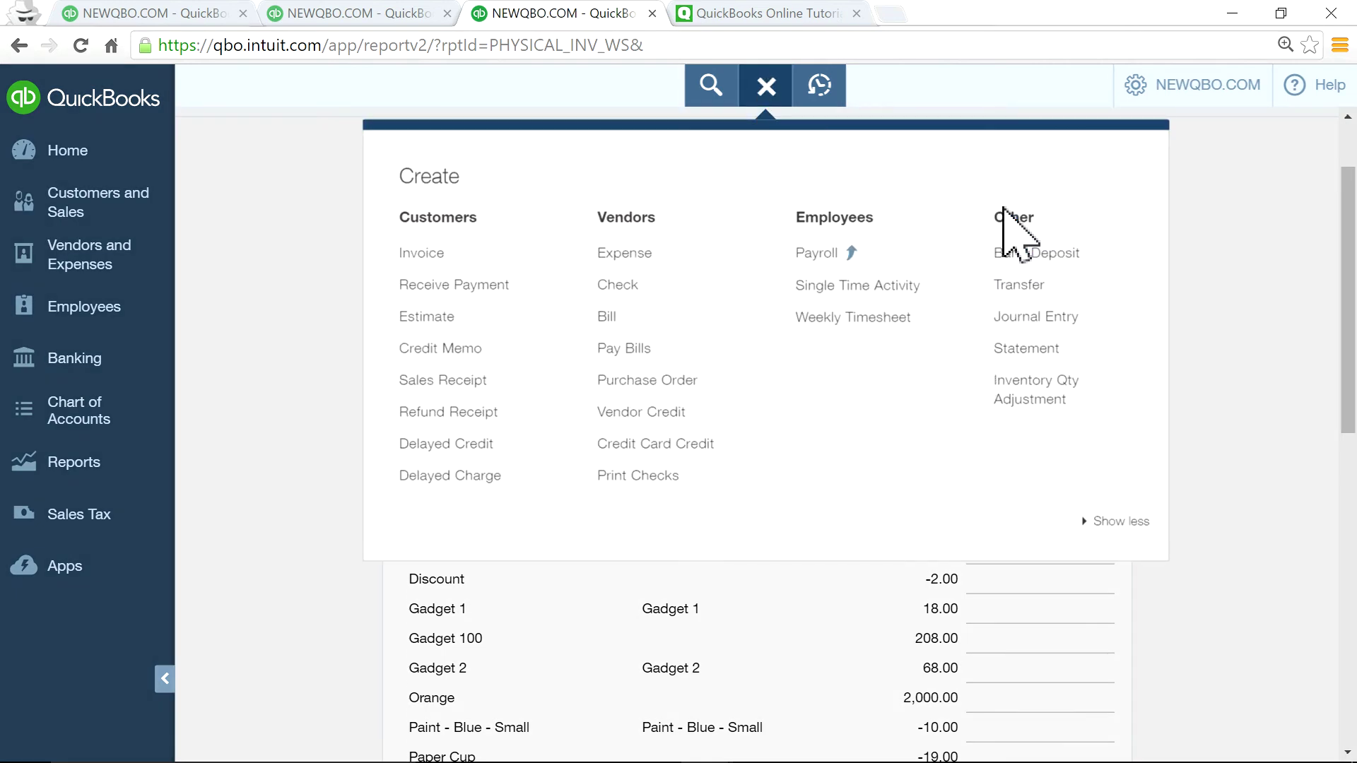
pyautogui.click(1034, 397)
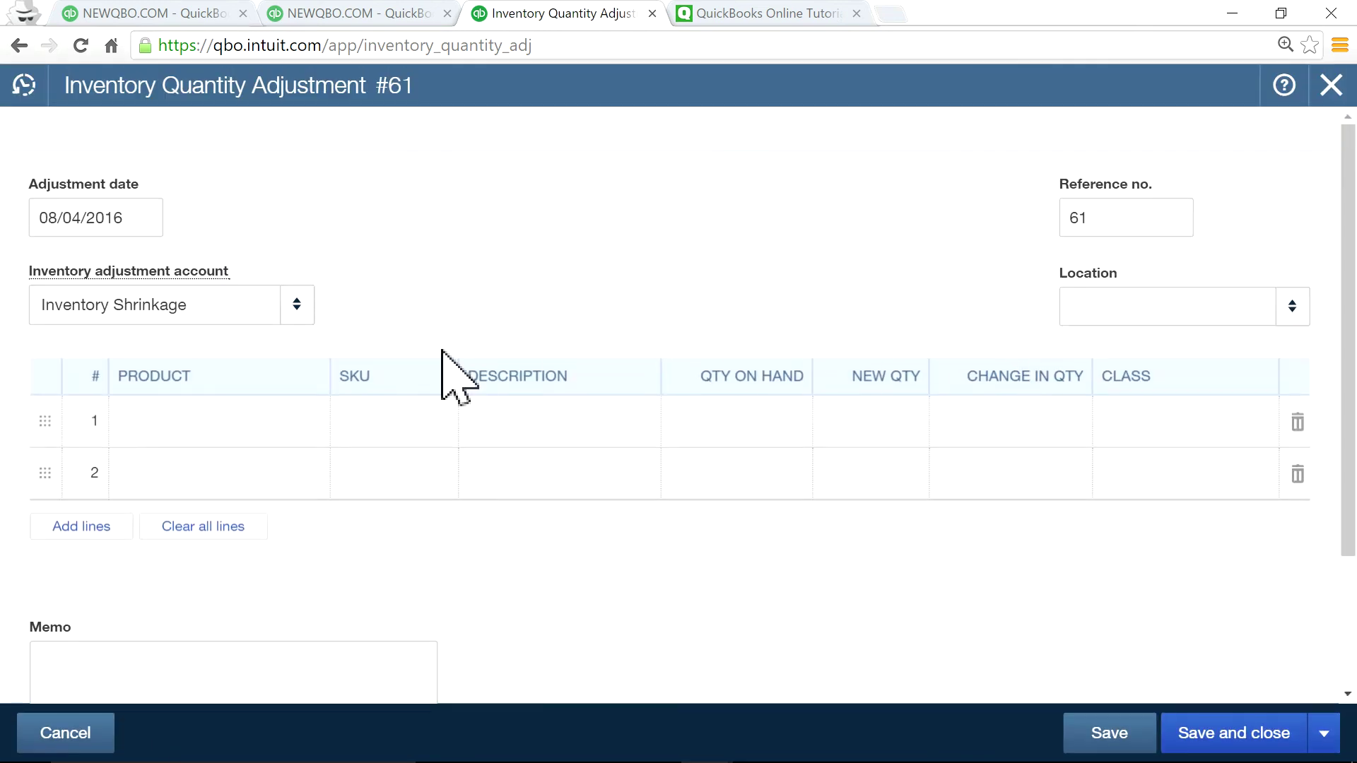
pyautogui.click(255, 422)
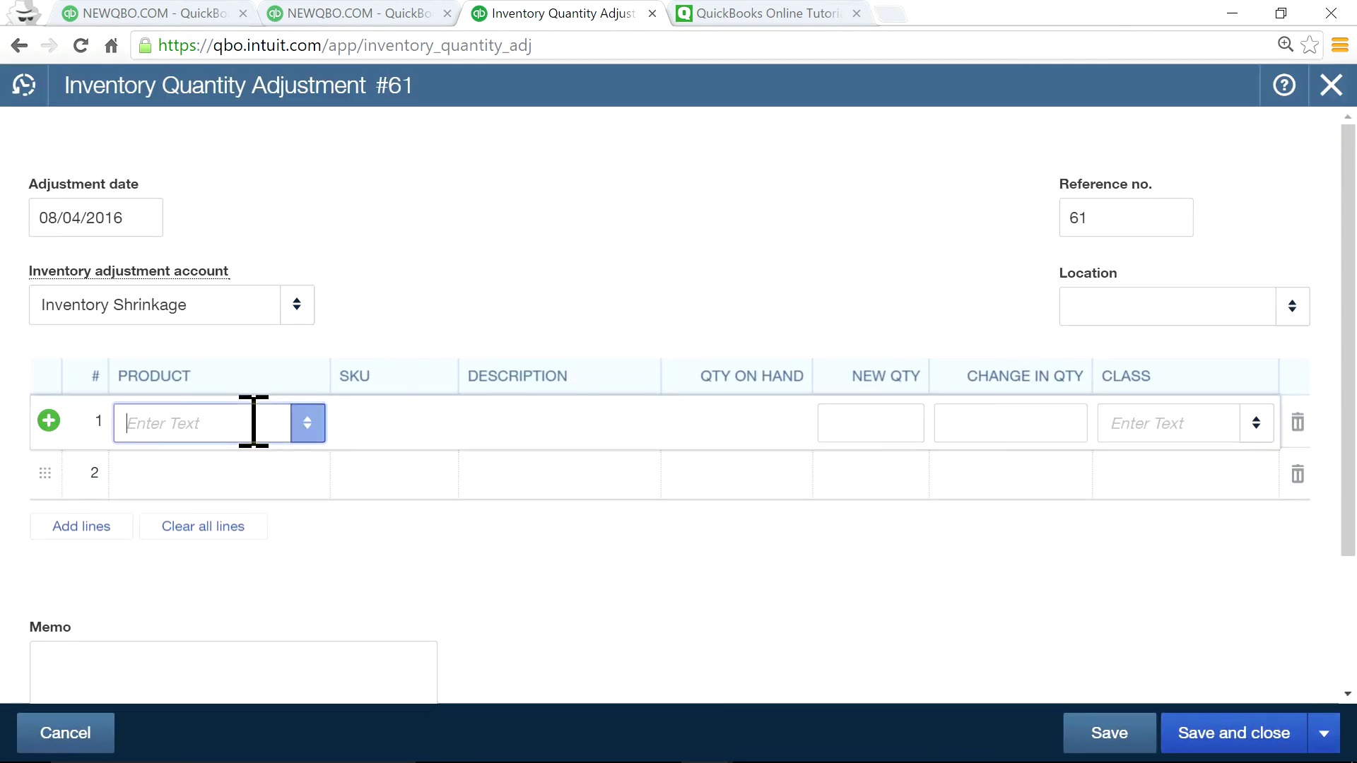
pyautogui.click(306, 424)
pyautogui.click(391, 14)
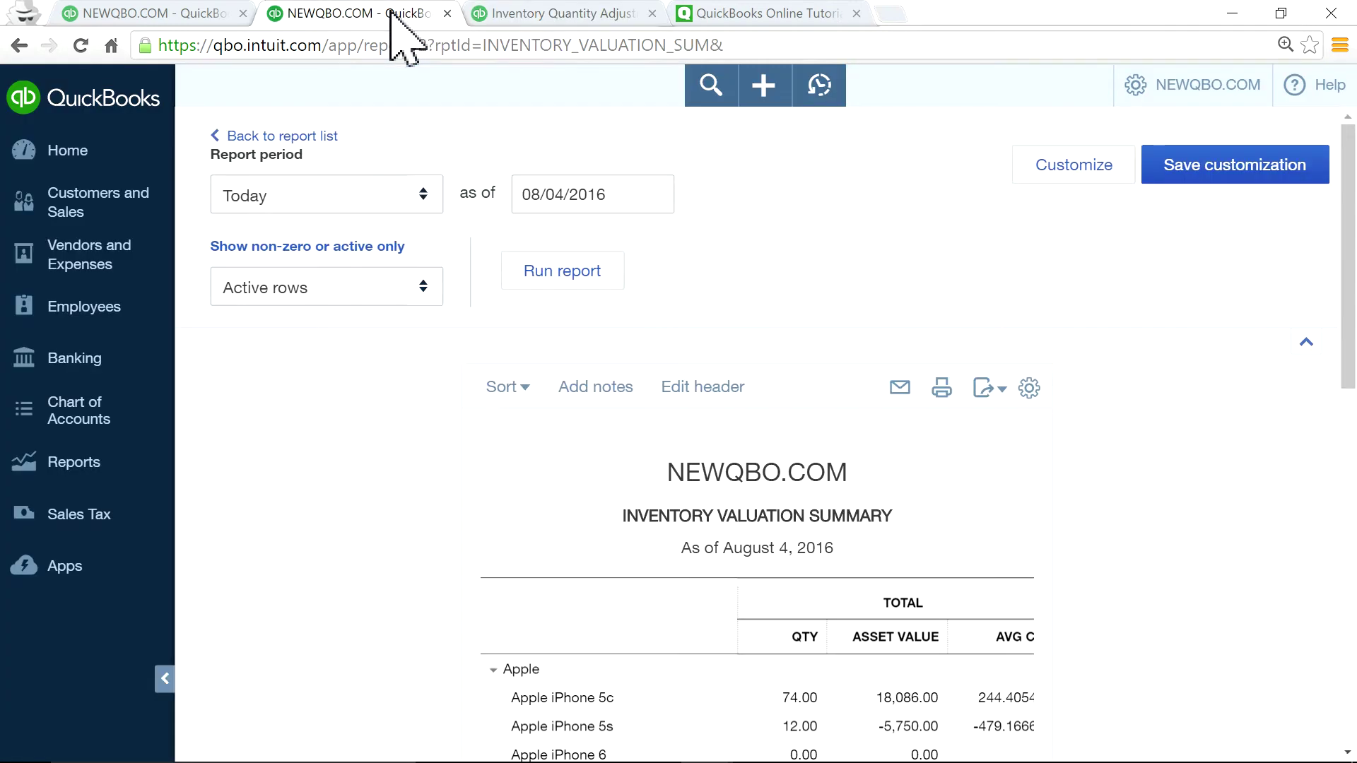
pyautogui.click(528, 13)
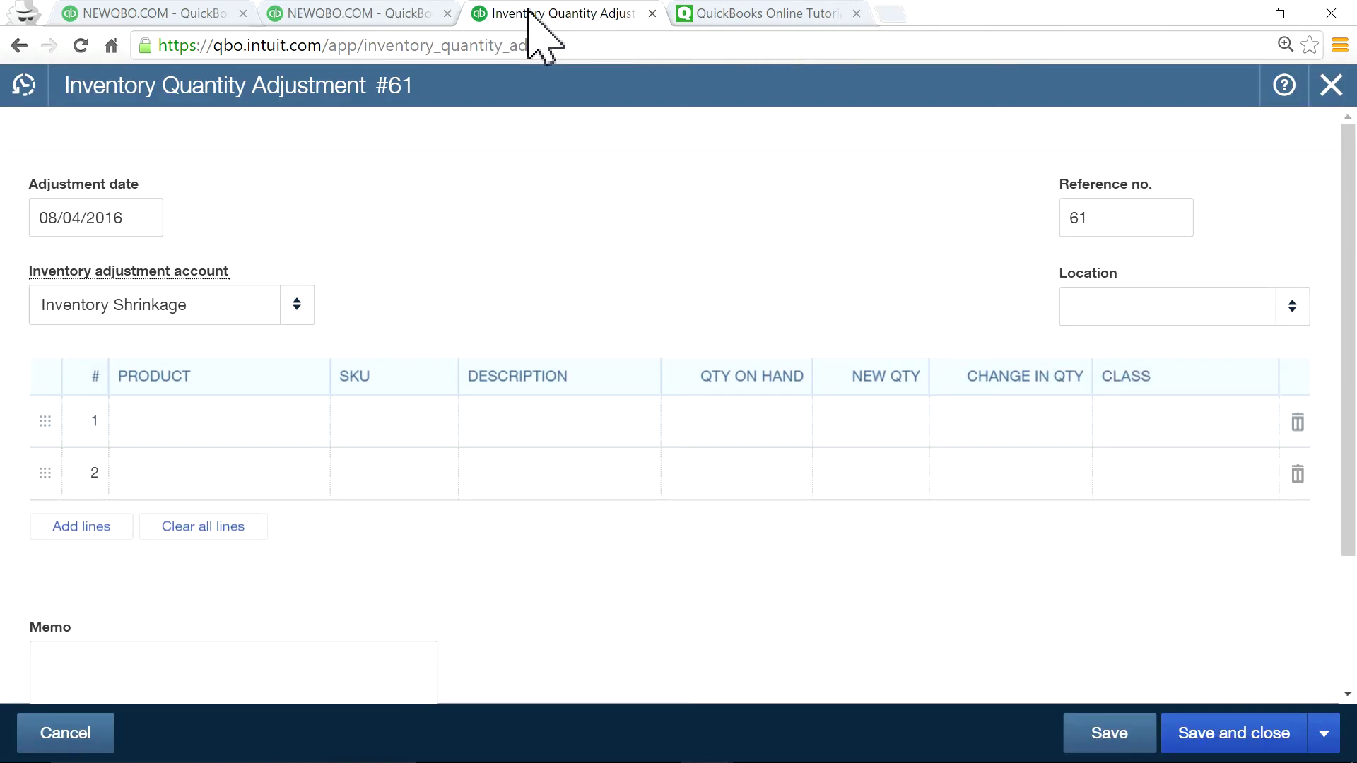
pyautogui.click(20, 46)
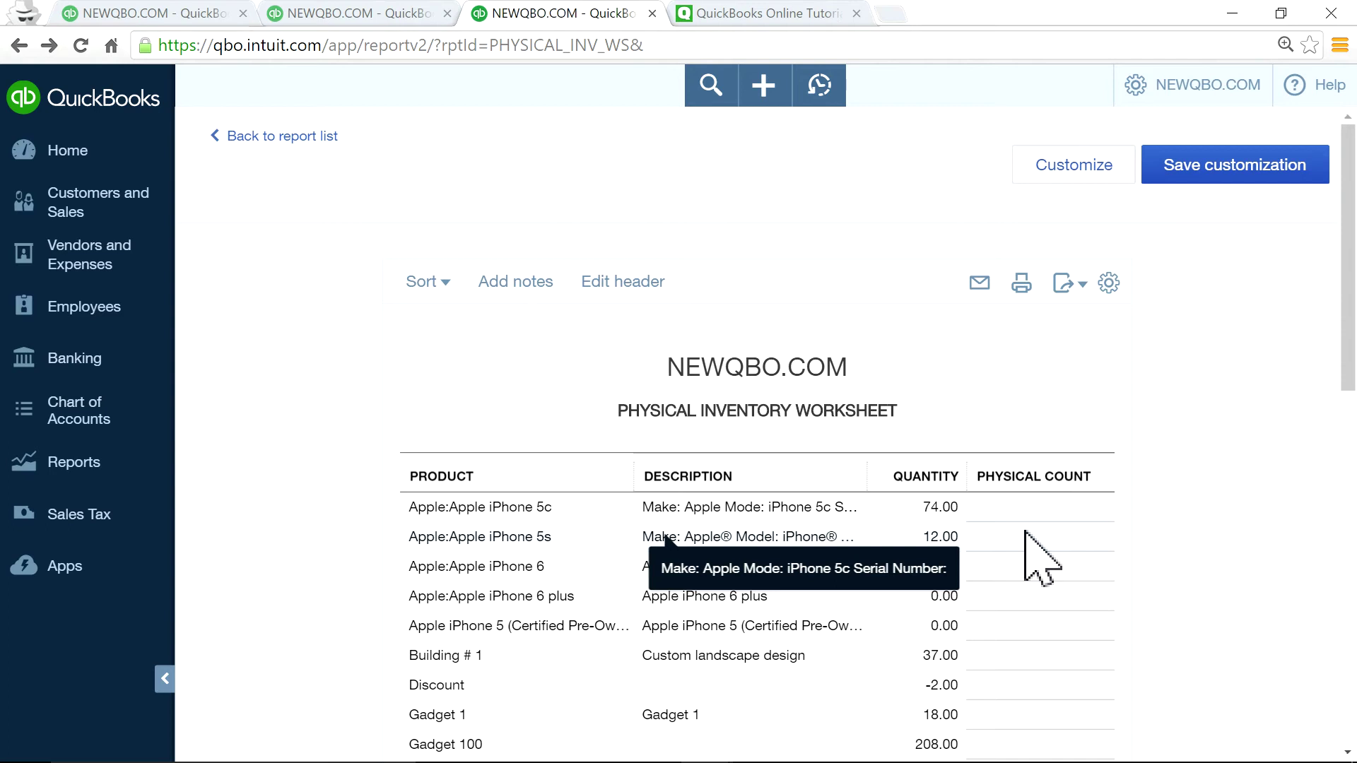
# - Duplicate the Physical Inventory Worksheet browser tab and start a new Inventory Quantity Adjustment in the copy
pyautogui.rightClick(563, 10)
pyautogui.click(596, 82)
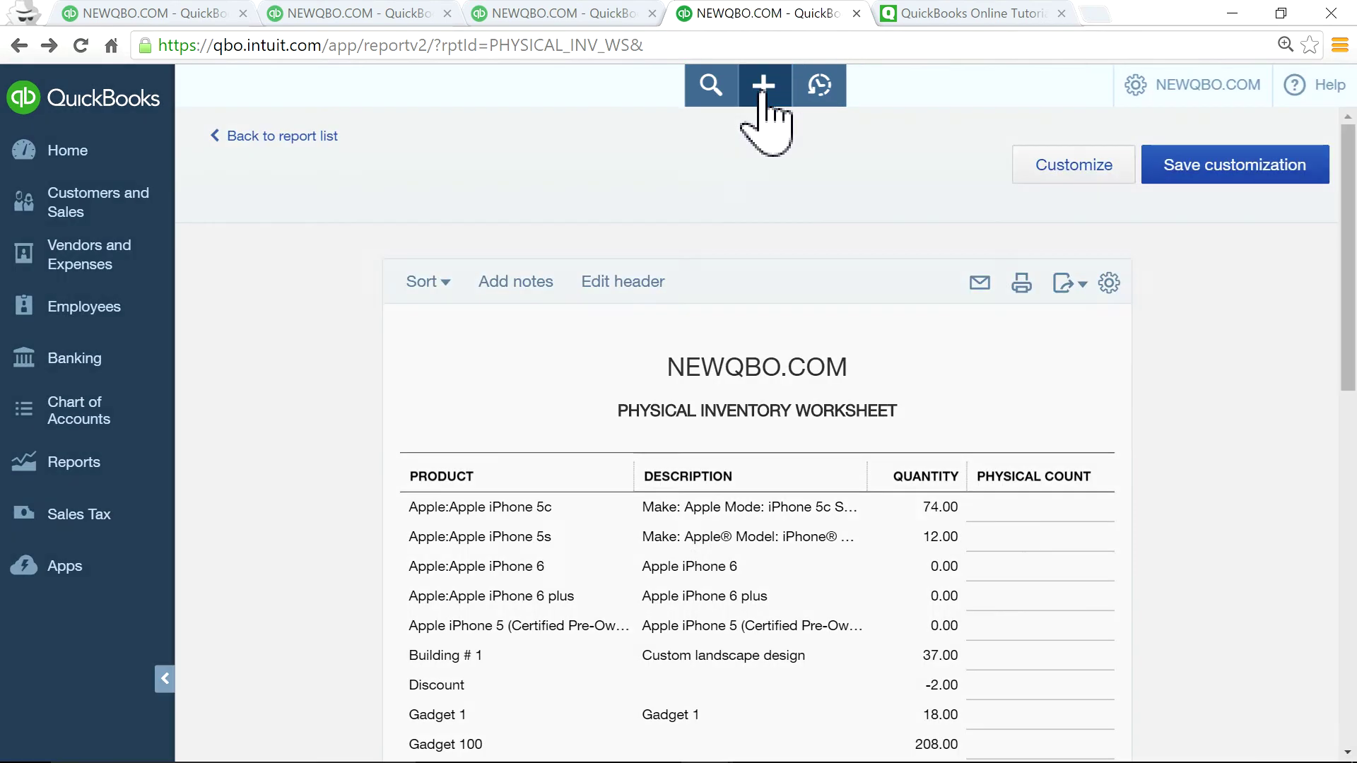
pyautogui.click(765, 95)
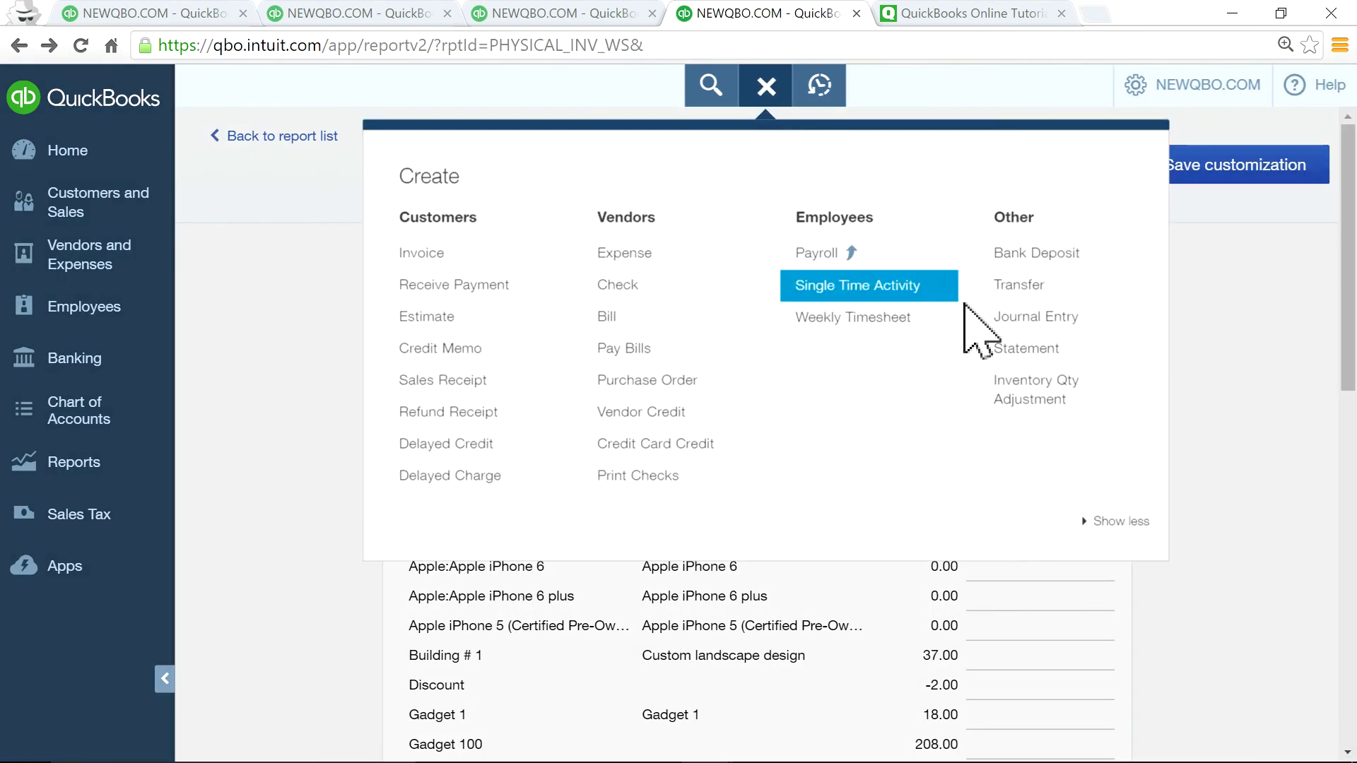
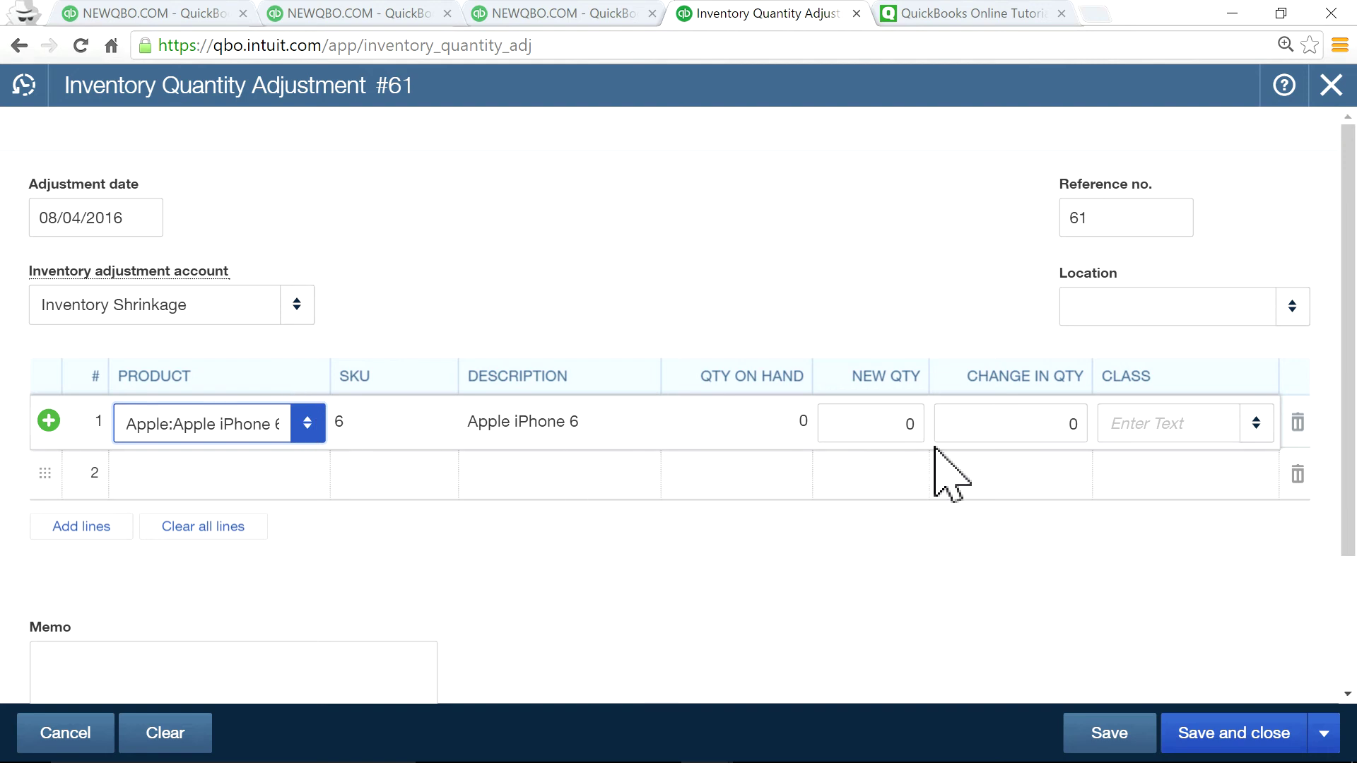
# - Set the Apple iPhone 6 line's new quantity to 1 and add a Gadget 1 line with a new quantity of 17
pyautogui.click(897, 426)
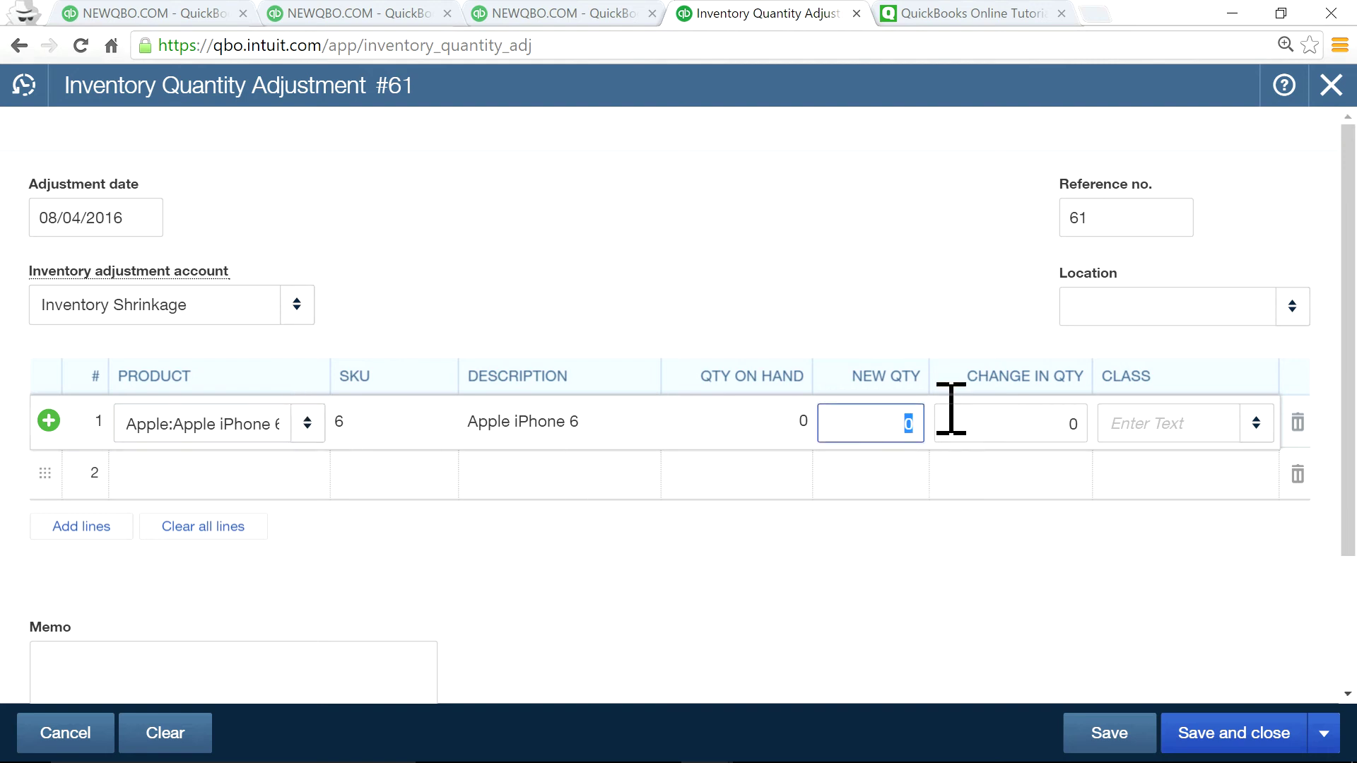
pyautogui.click(875, 304)
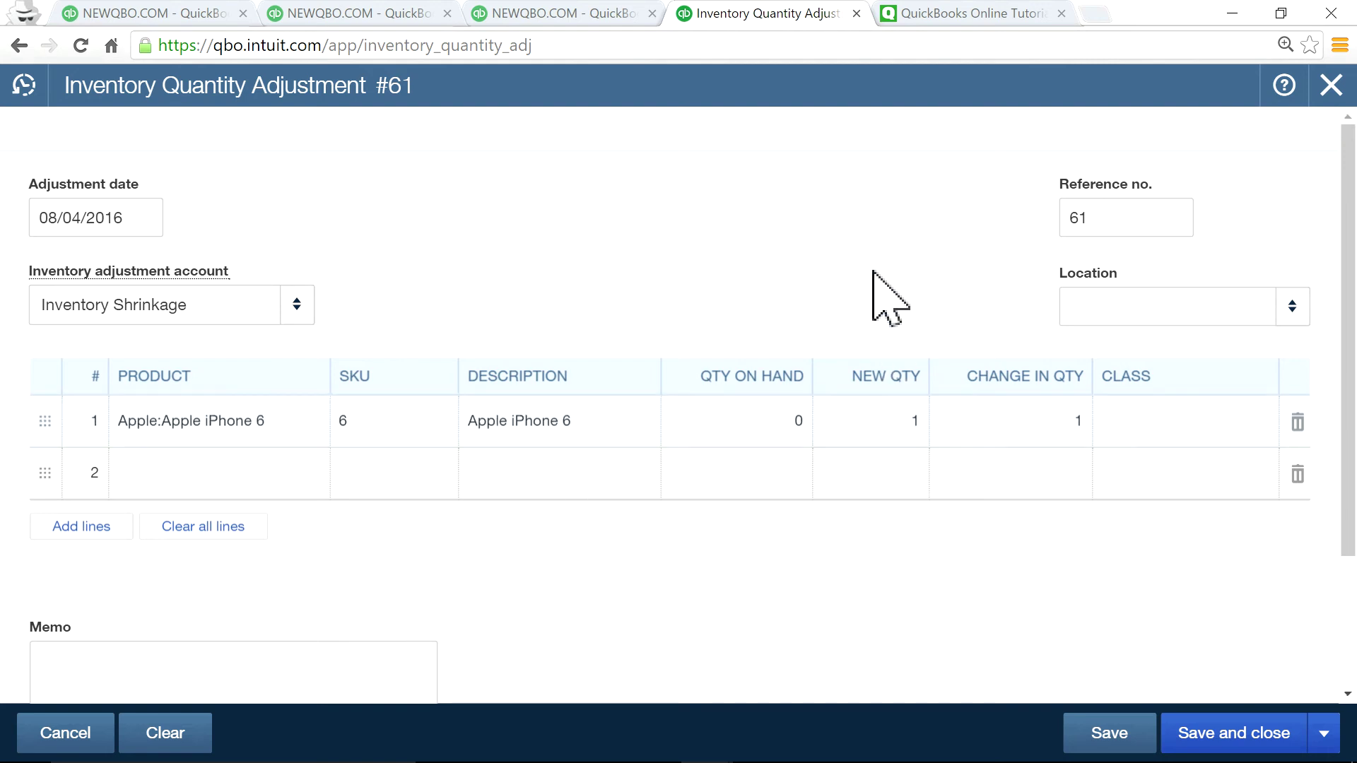
pyautogui.click(274, 470)
pyautogui.click(307, 475)
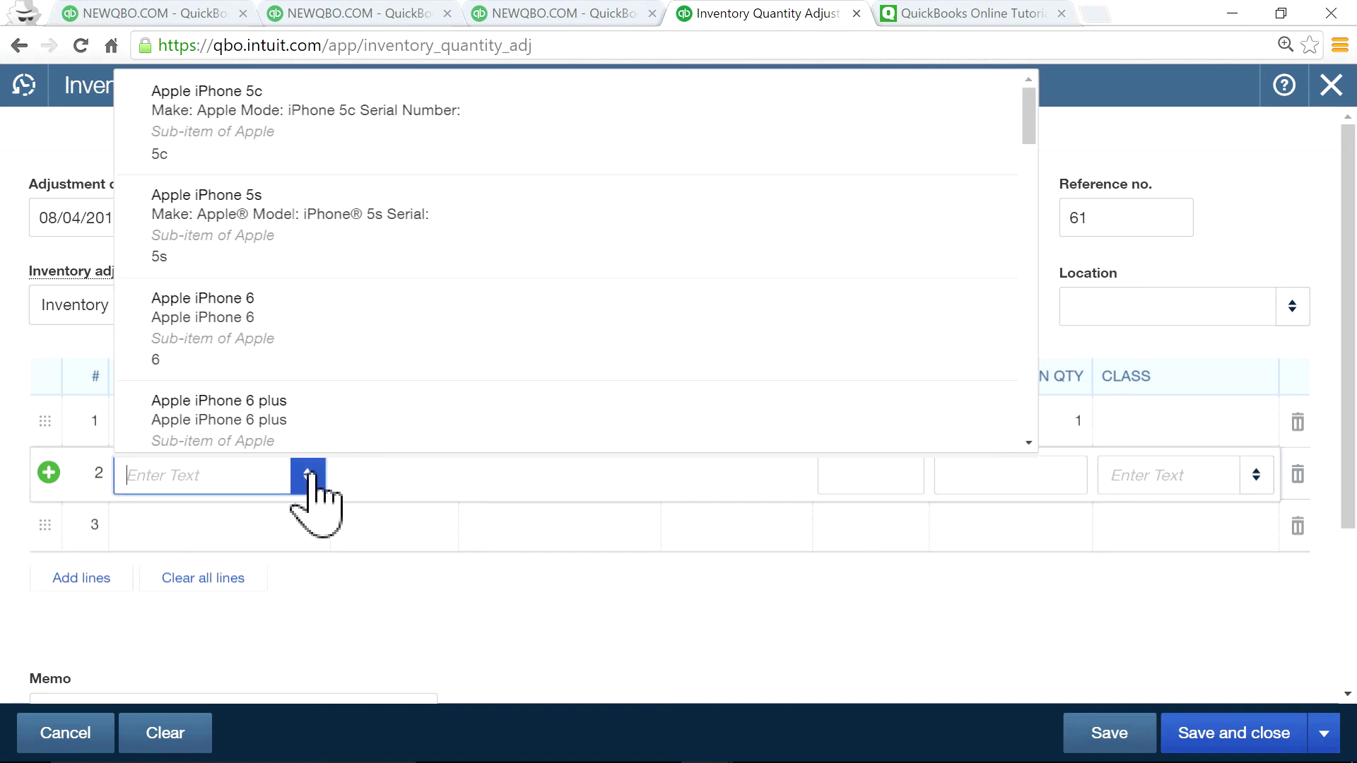
pyautogui.scroll(-3, 348, 432)
pyautogui.scroll(-1, 348, 431)
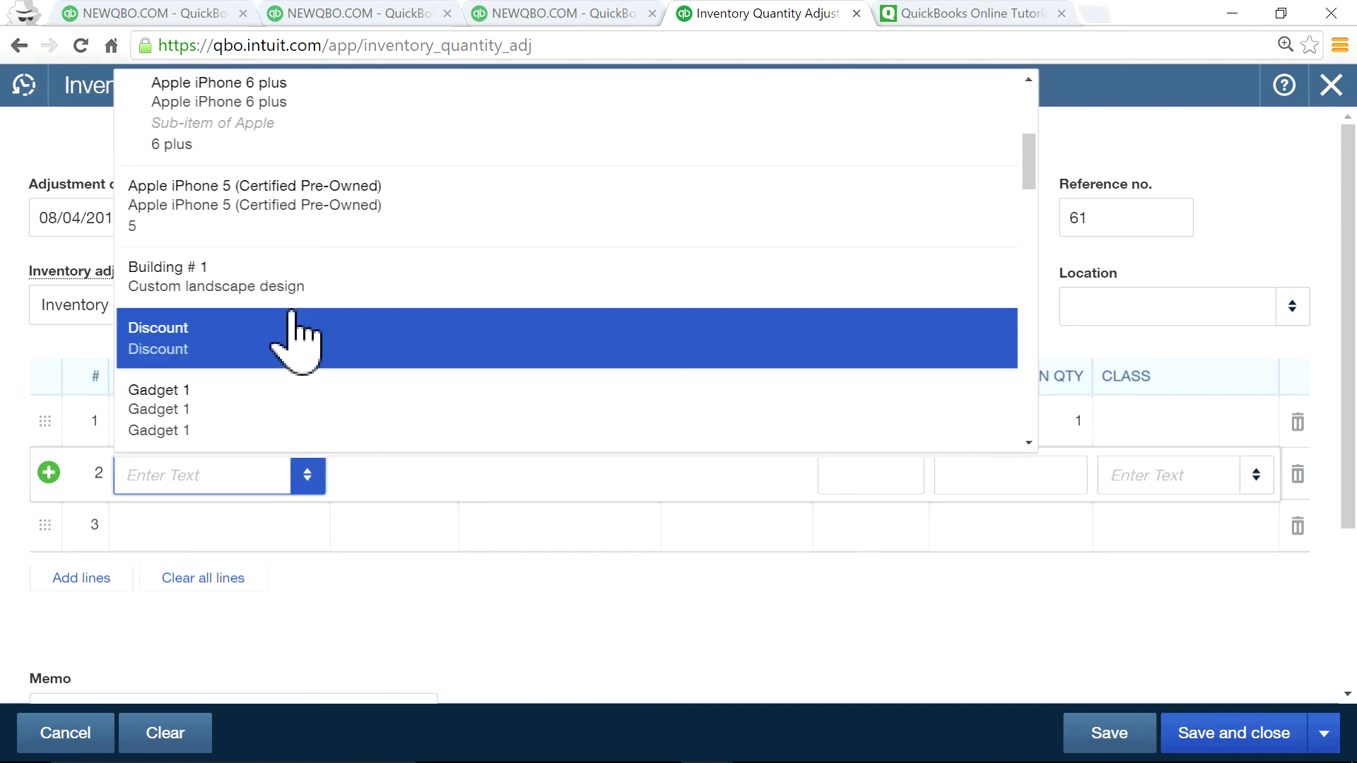
pyautogui.click(267, 403)
pyautogui.moveTo(875, 476); pyautogui.dragTo(918, 470)
pyautogui.write('17')
pyautogui.click(896, 272)
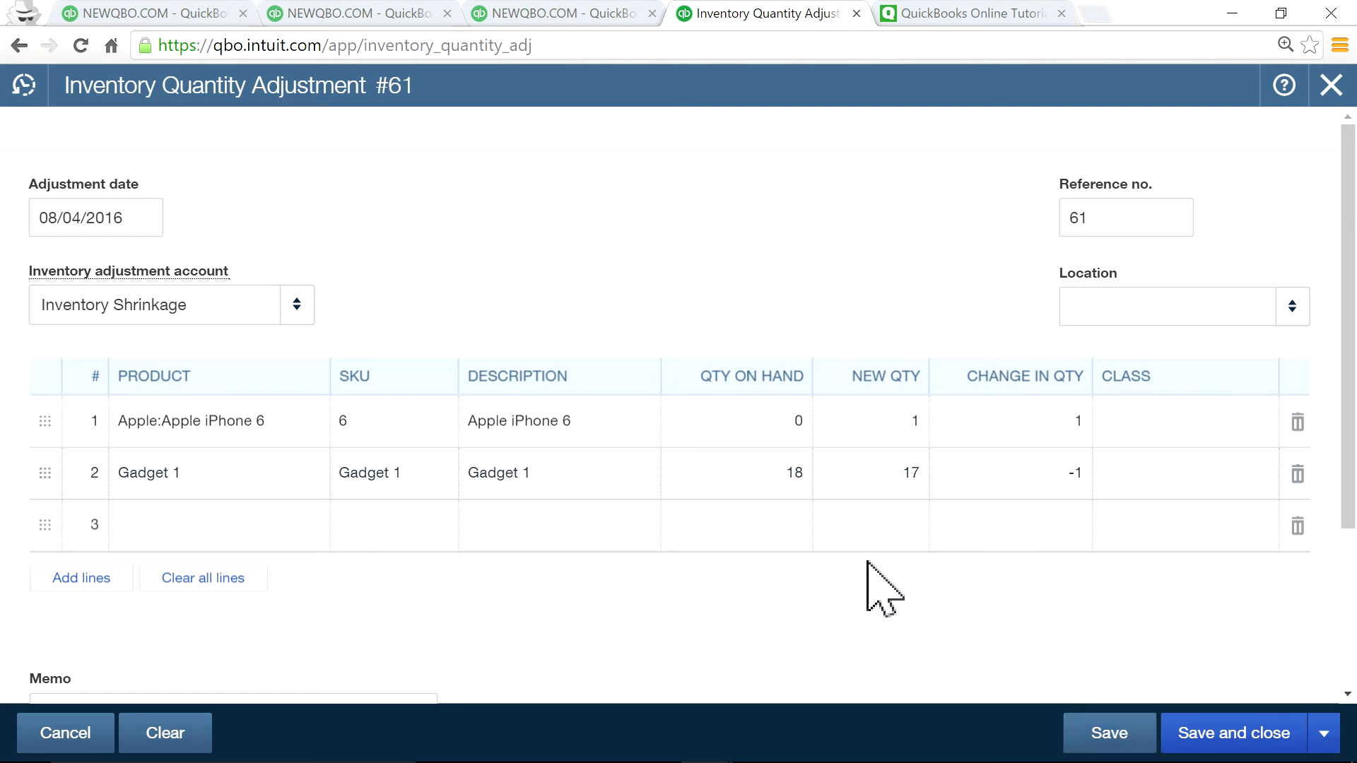
# - Review the available inventory adjustment accounts, filter them by "Inv", and save and close the quantity adjustment
pyautogui.moveTo(162, 277)
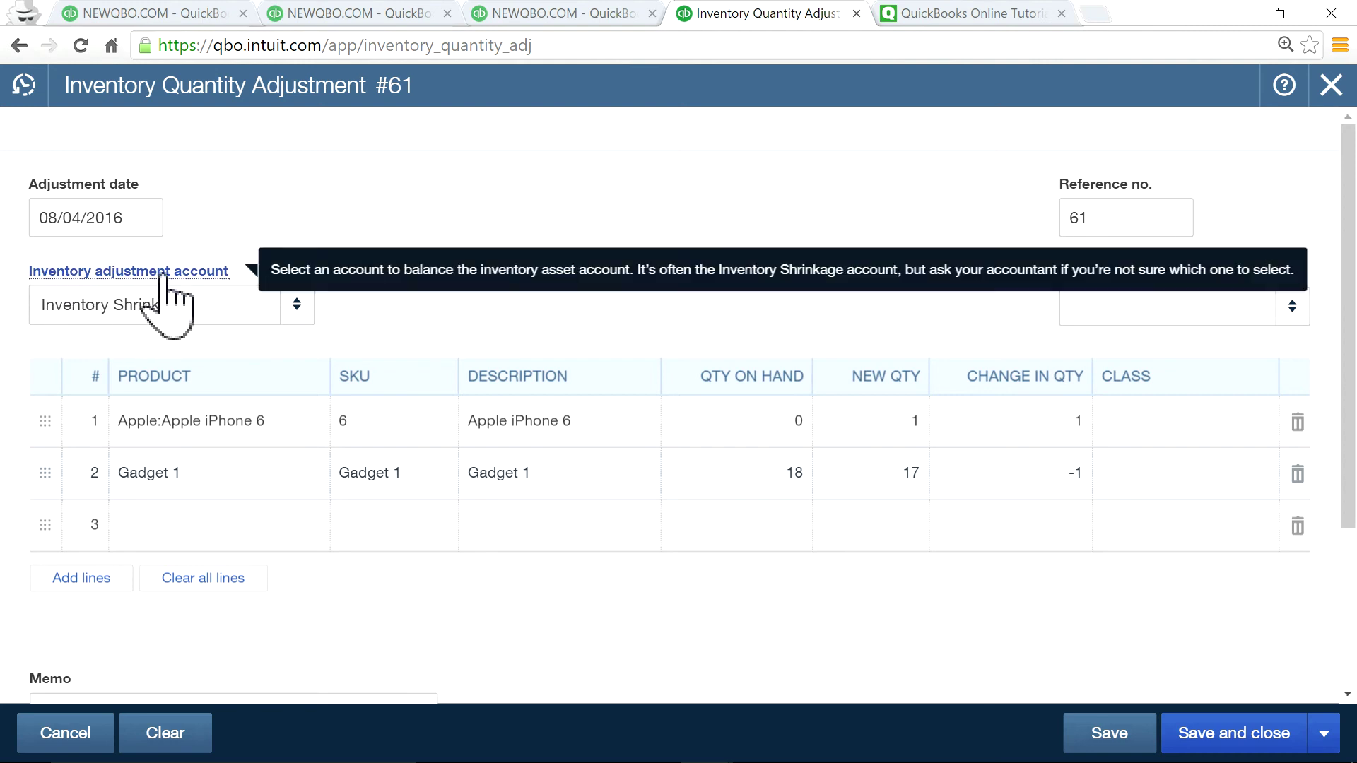
pyautogui.click(297, 306)
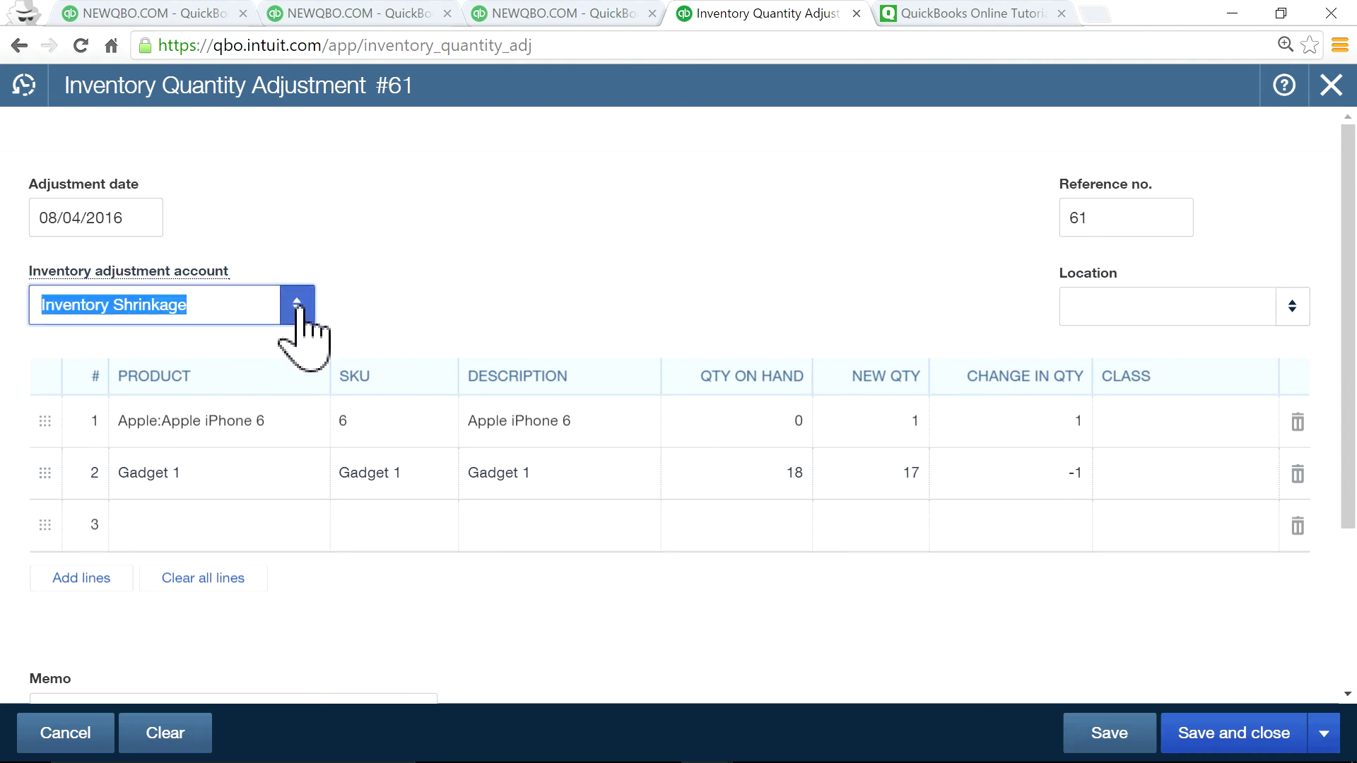
pyautogui.scroll(-8, 297, 438)
pyautogui.scroll(-2, 301, 434)
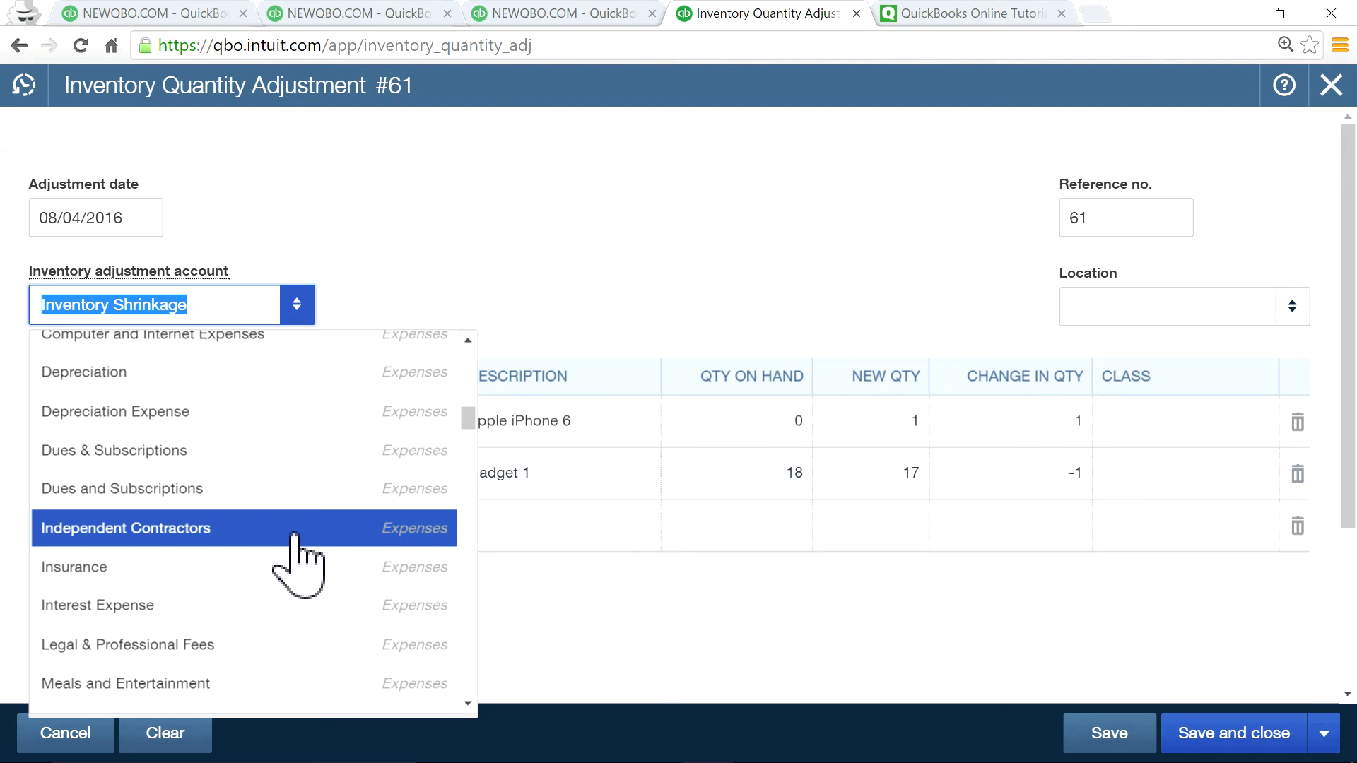
pyautogui.scroll(-10, 294, 536)
pyautogui.scroll(-12, 294, 536)
pyautogui.scroll(-10, 294, 536)
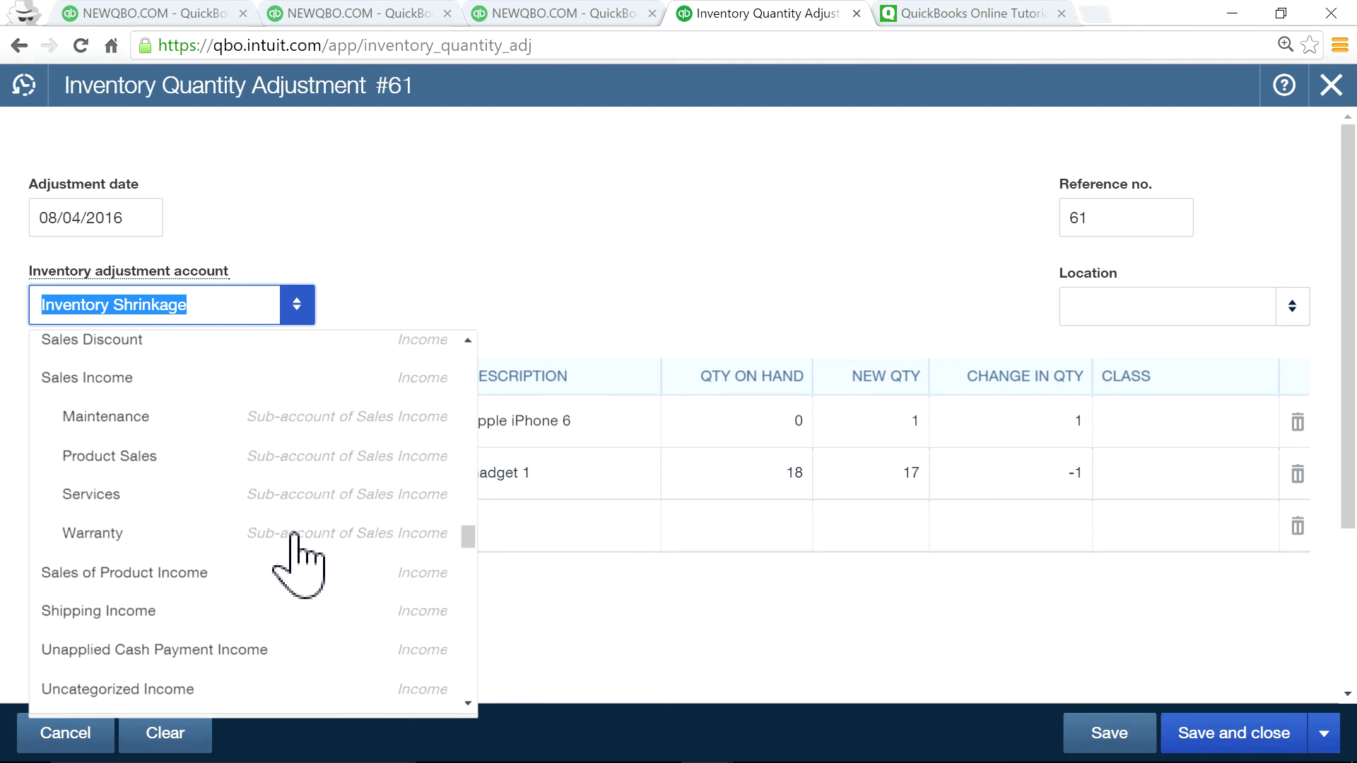
pyautogui.scroll(-6, 294, 535)
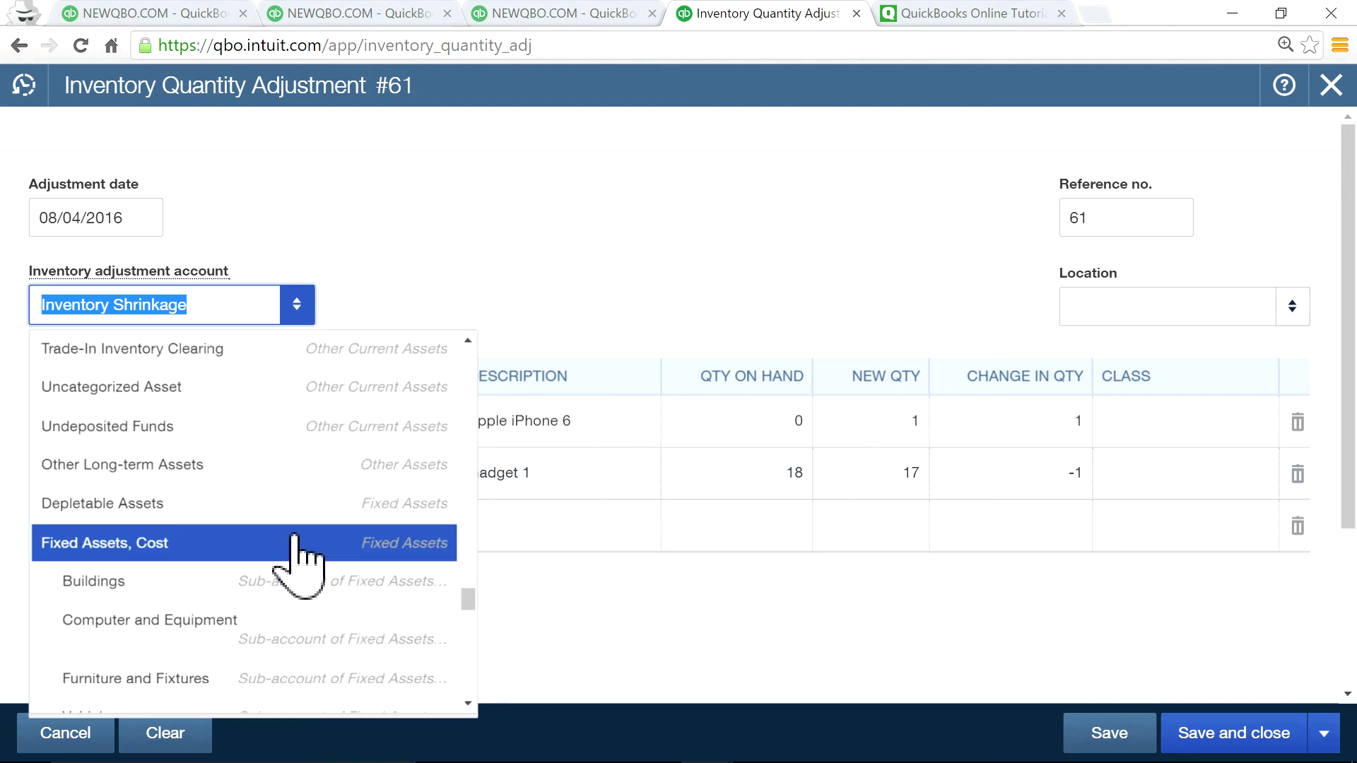
pyautogui.write('Inv')
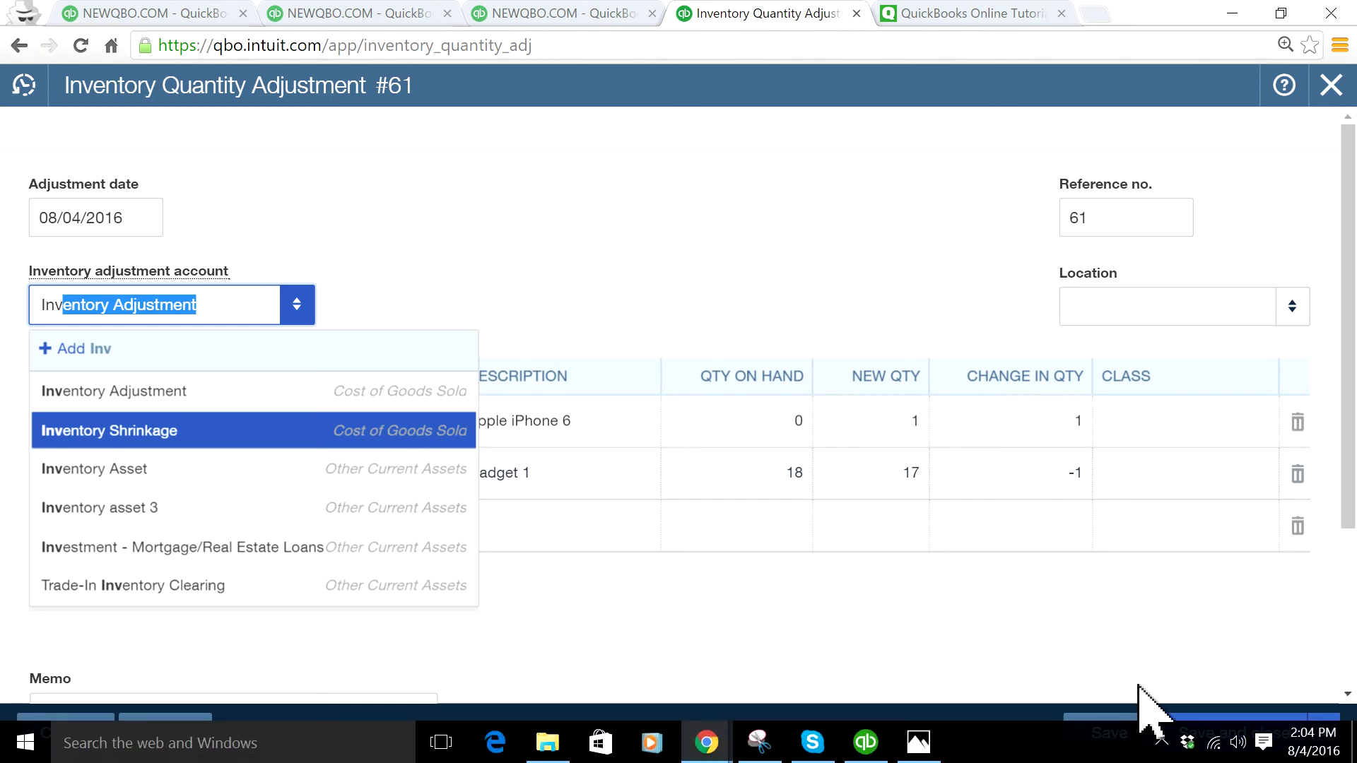
pyautogui.click(1187, 747)
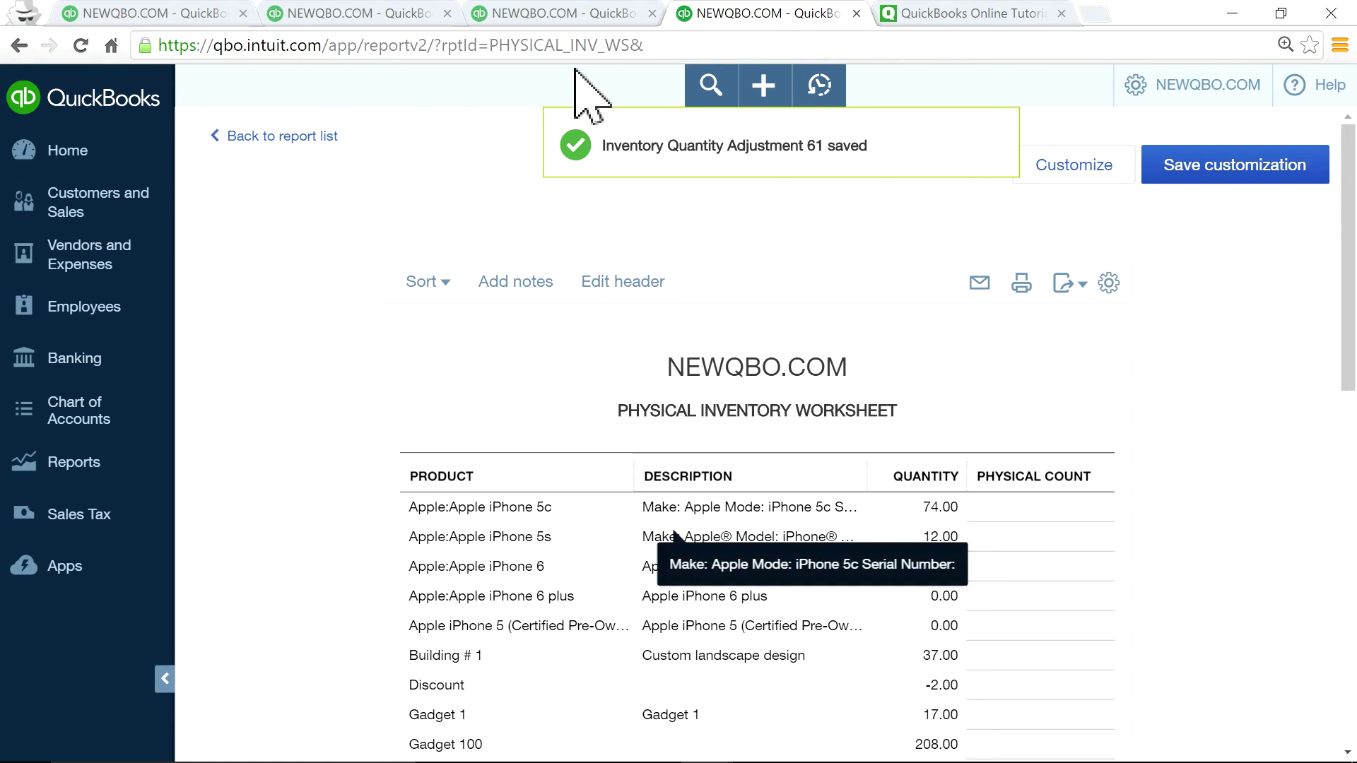
# - Reload the Inventory Valuation Summary and check the quantities and asset values of Apple iPhone 6 and Gadget 1
pyautogui.click(532, 16)
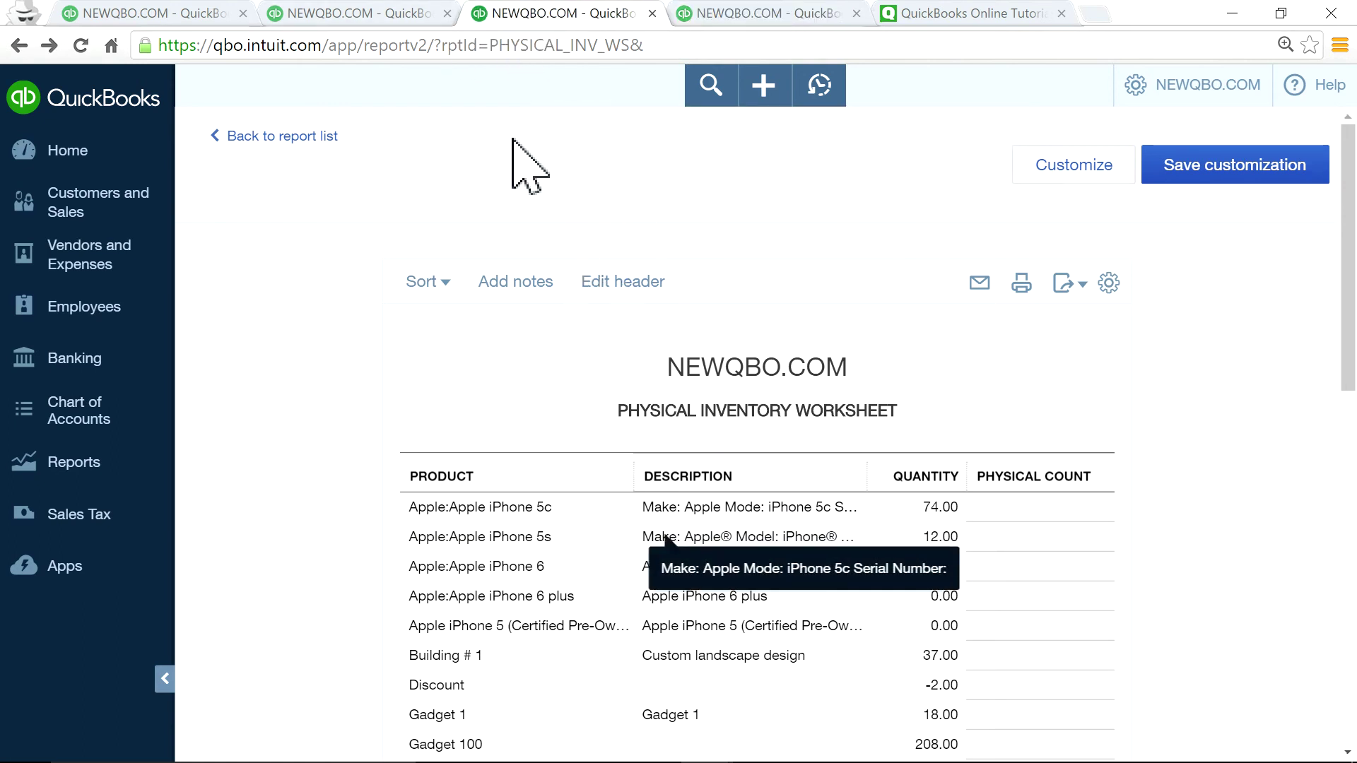
pyautogui.click(378, 14)
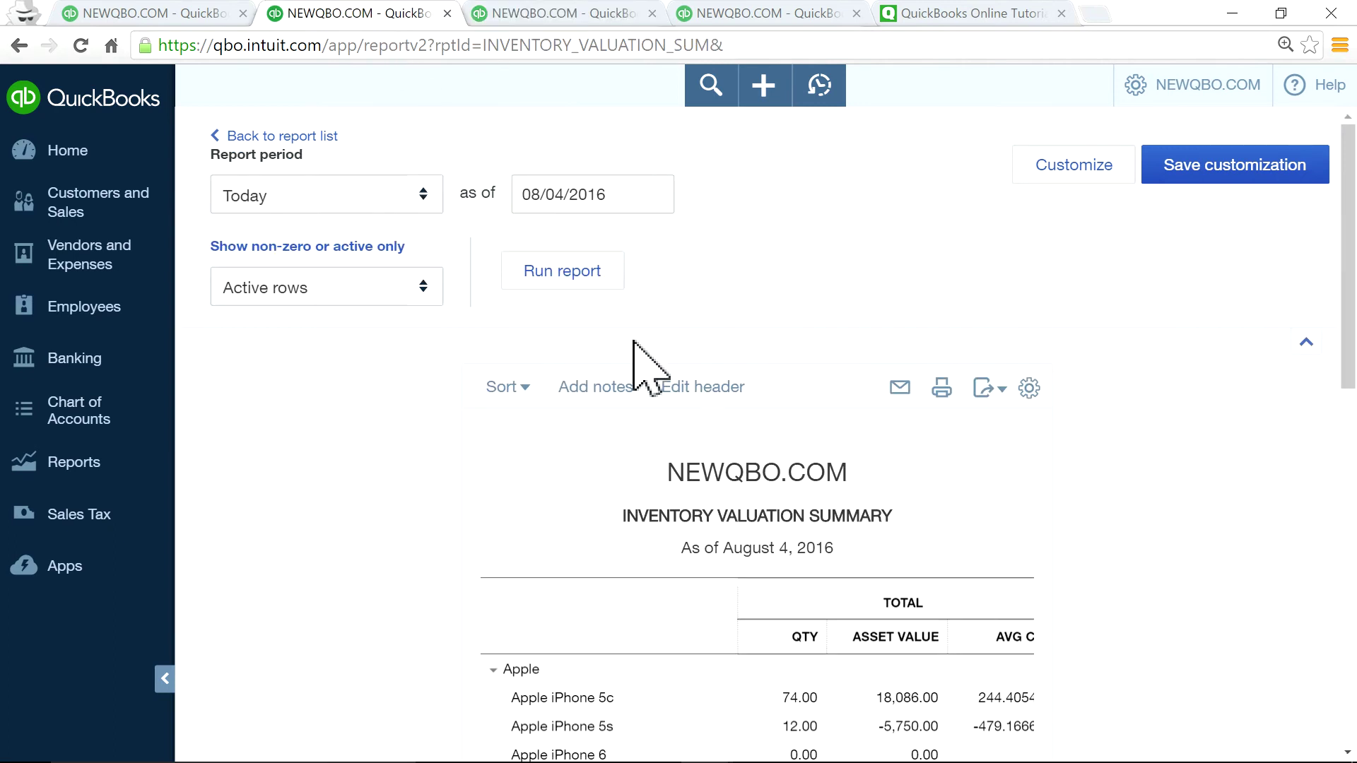
pyautogui.click(70, 42)
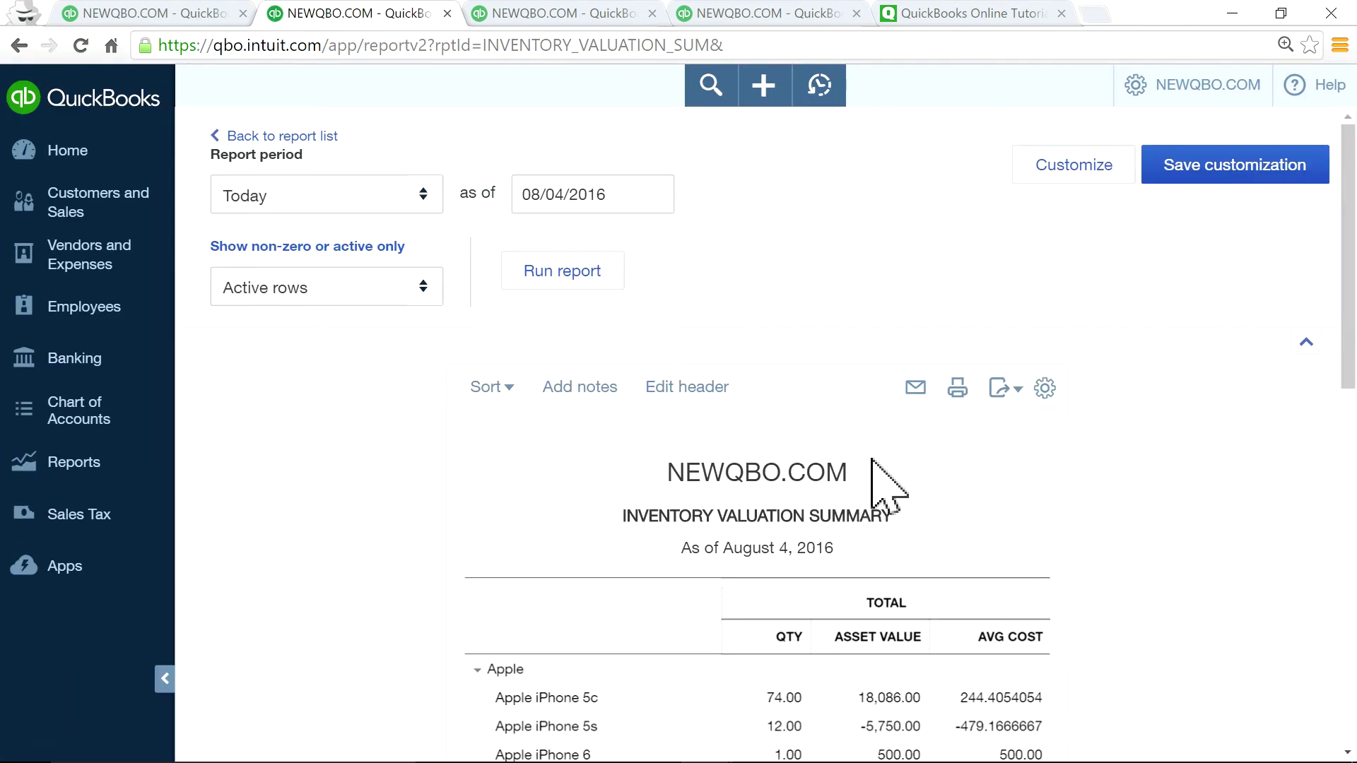
pyautogui.scroll(-3, 1055, 515)
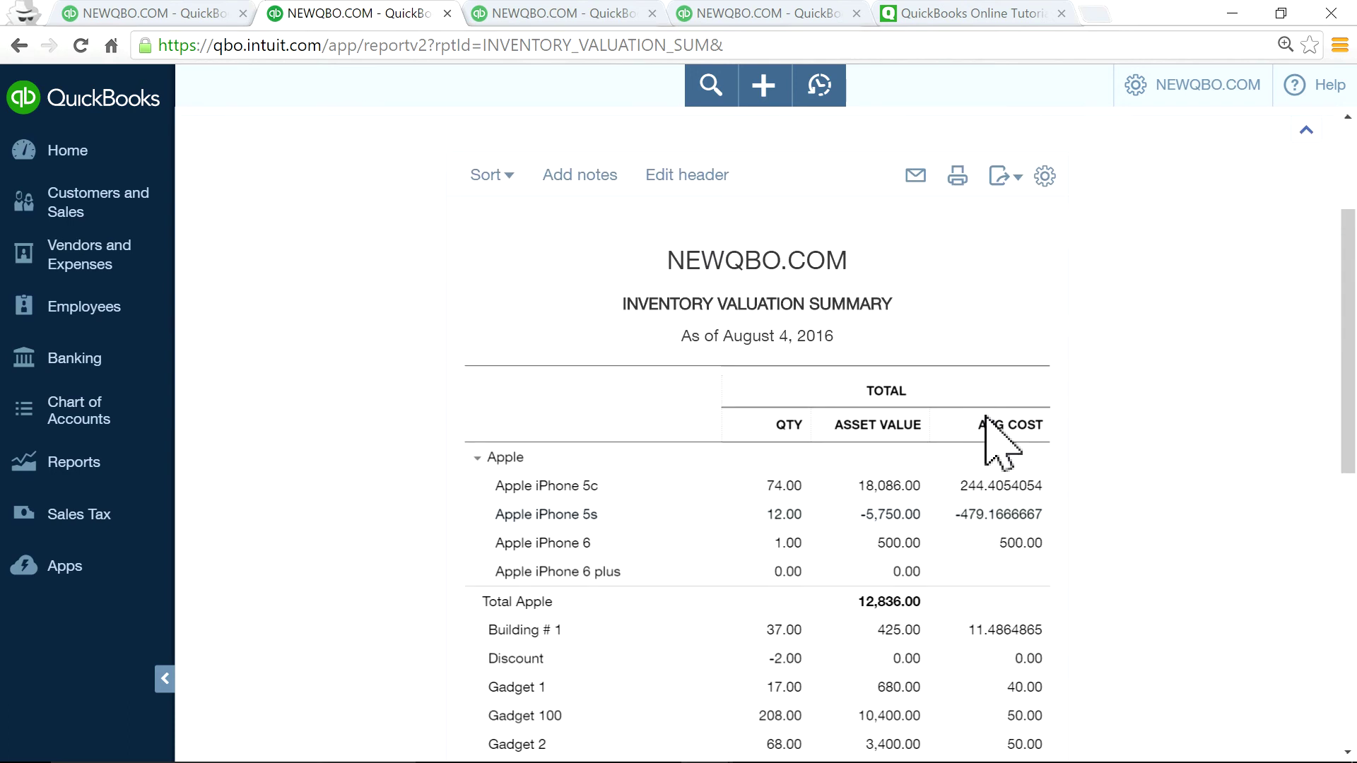
# - Examine the product quantities and the blank count column in the original Physical Inventory Worksheet
pyautogui.click(703, 13)
pyautogui.click(576, 9)
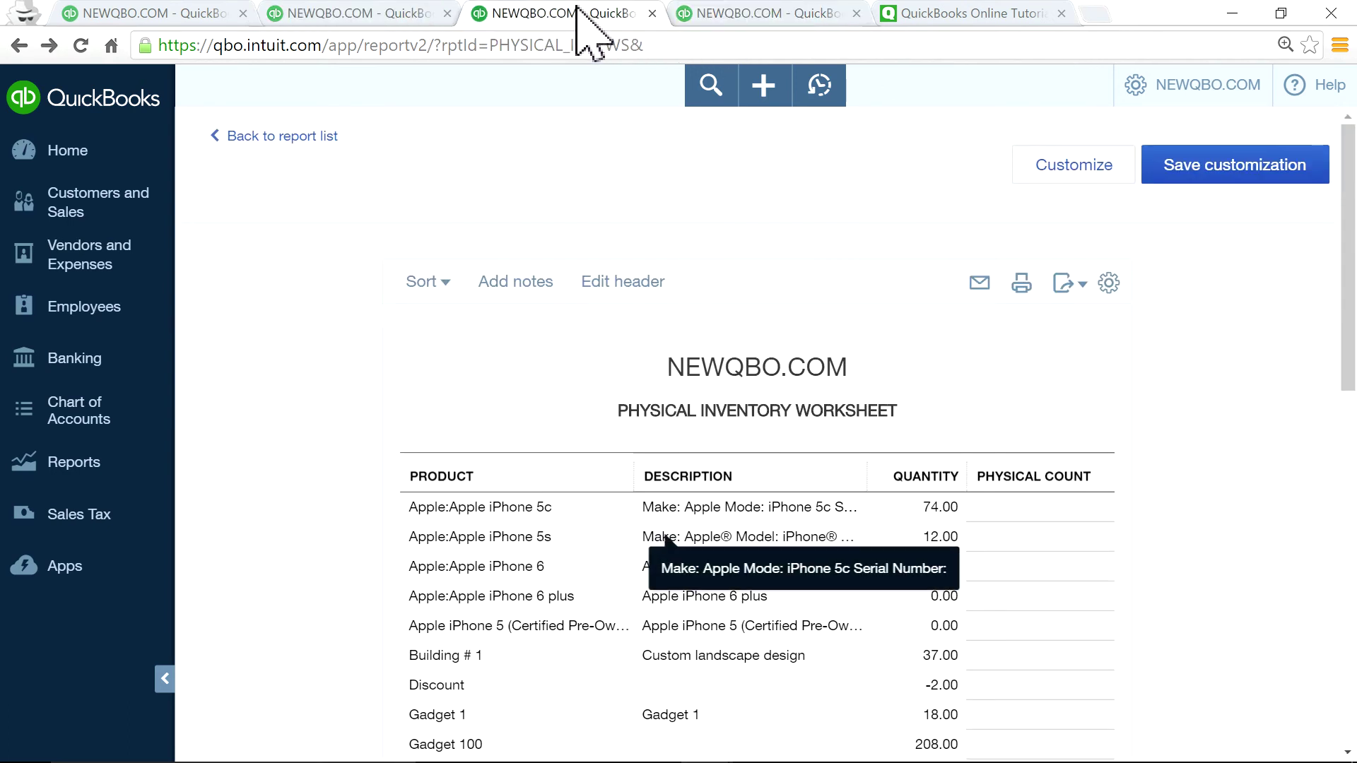
pyautogui.scroll(-3, 1031, 622)
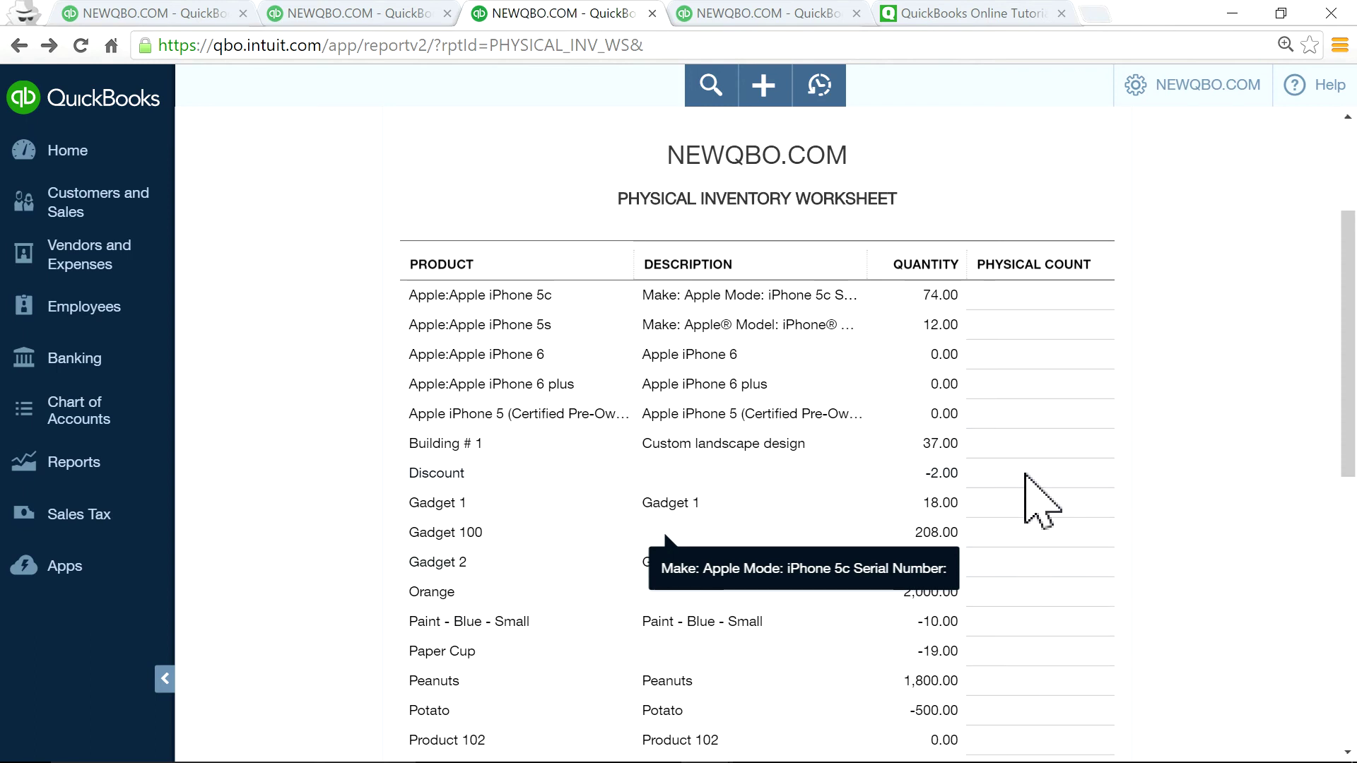
pyautogui.scroll(2, 1028, 488)
pyautogui.scroll(-5, 1036, 495)
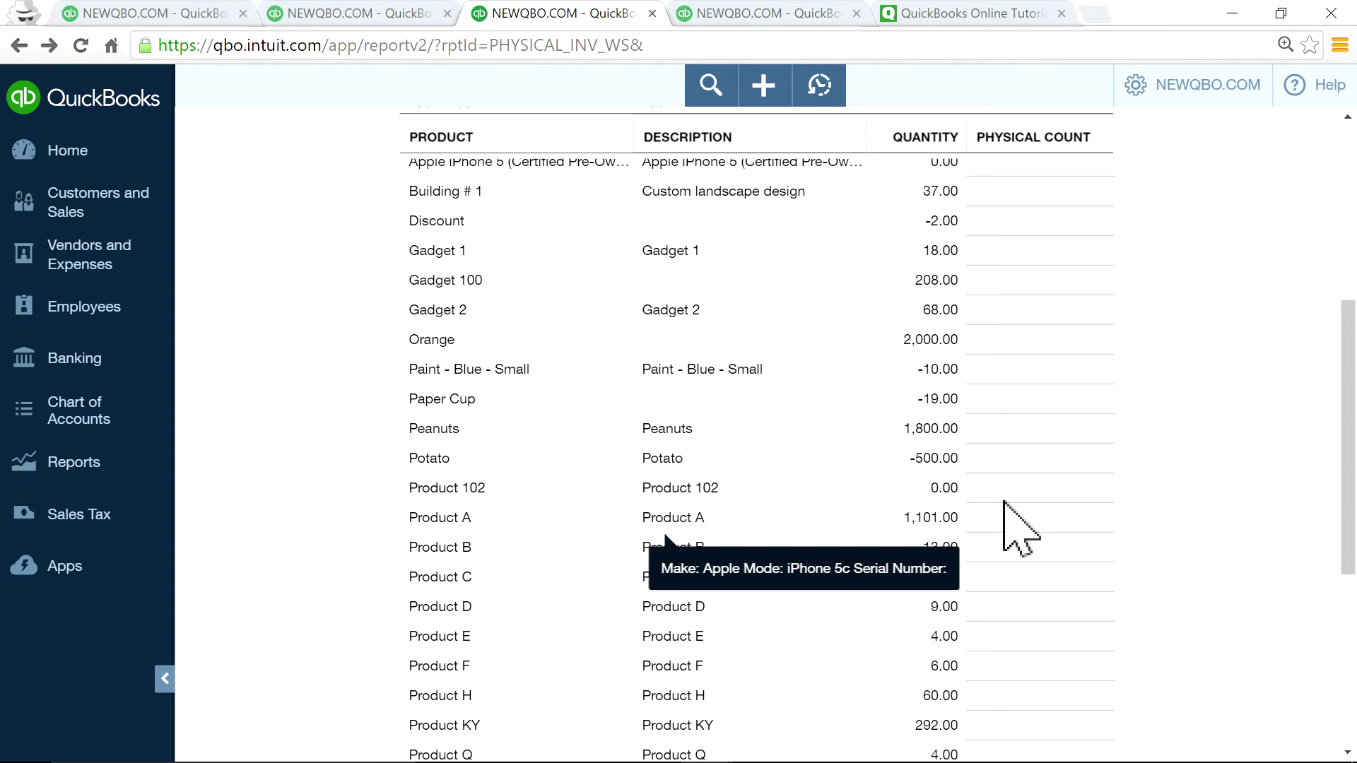
pyautogui.scroll(2, 1004, 502)
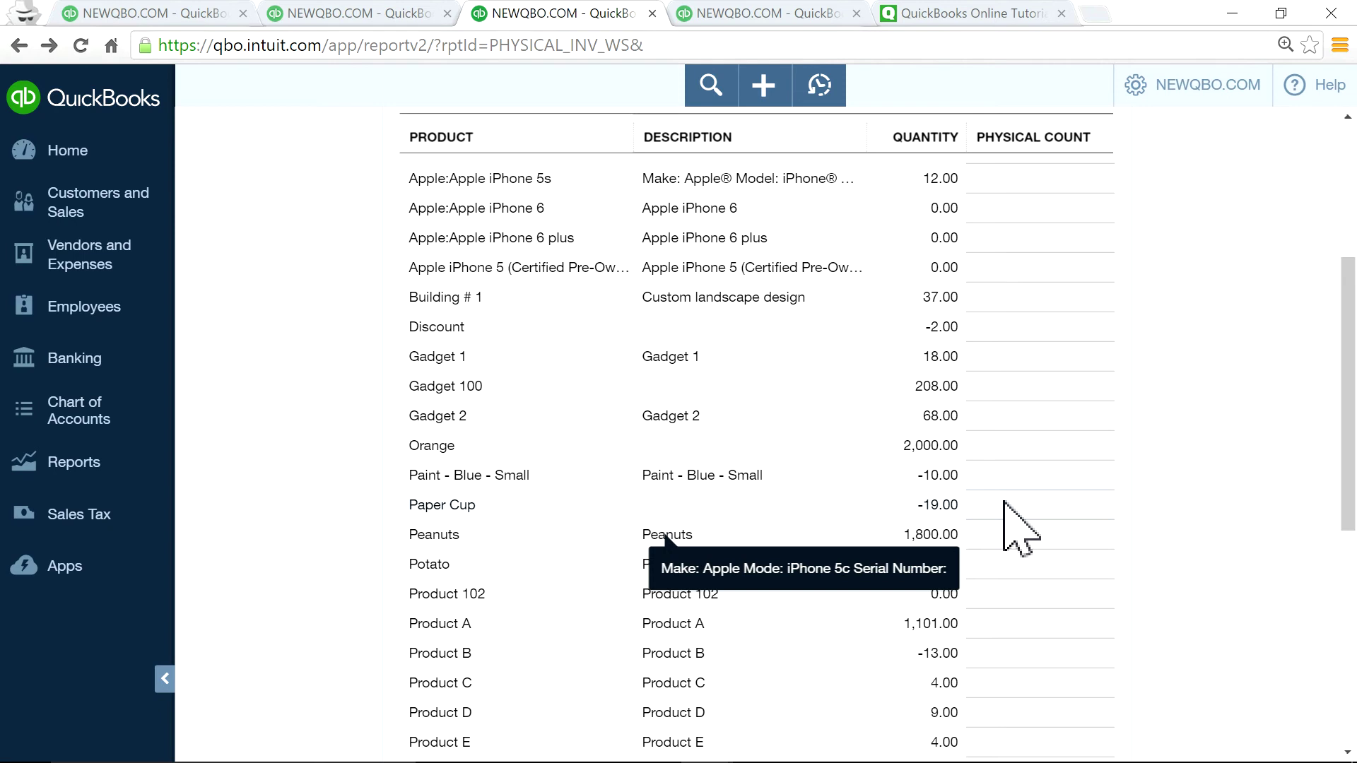
pyautogui.scroll(3, 1004, 502)
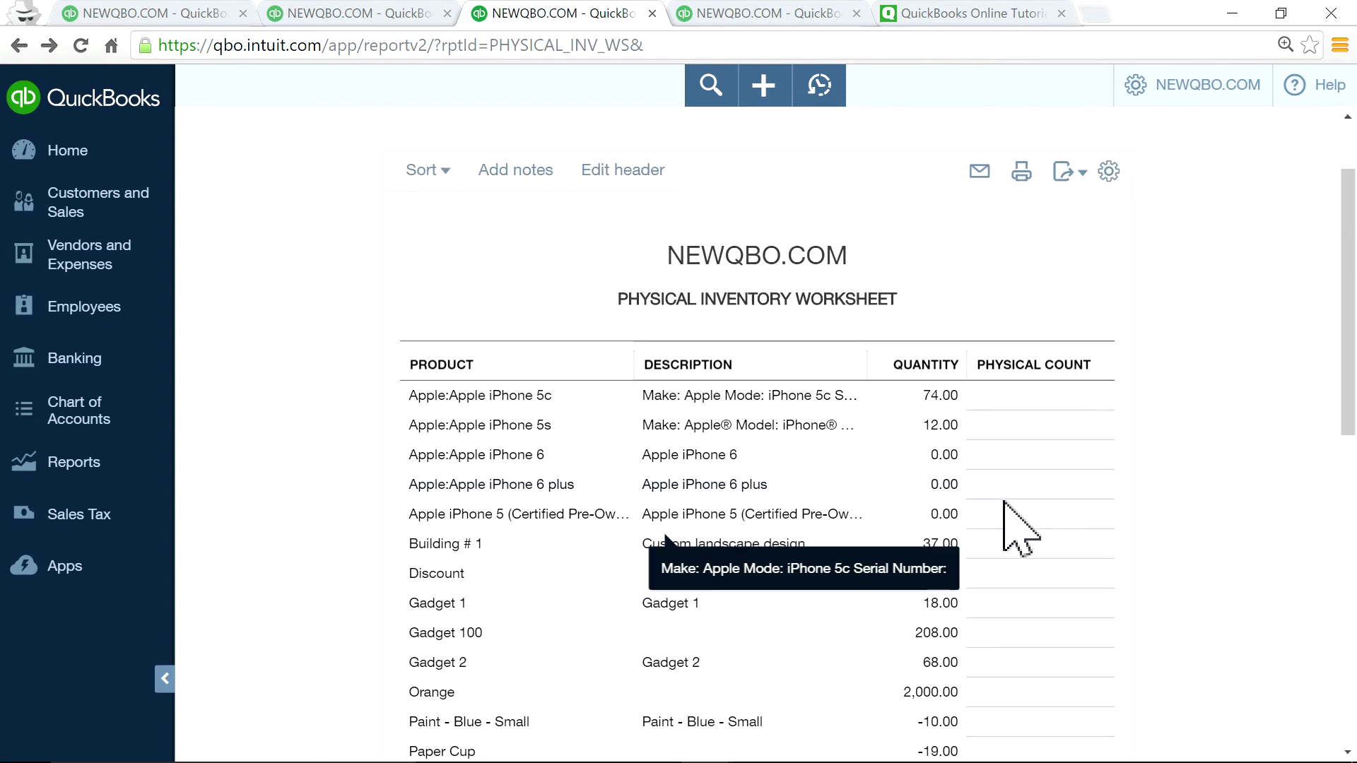
pyautogui.scroll(-3, 1004, 502)
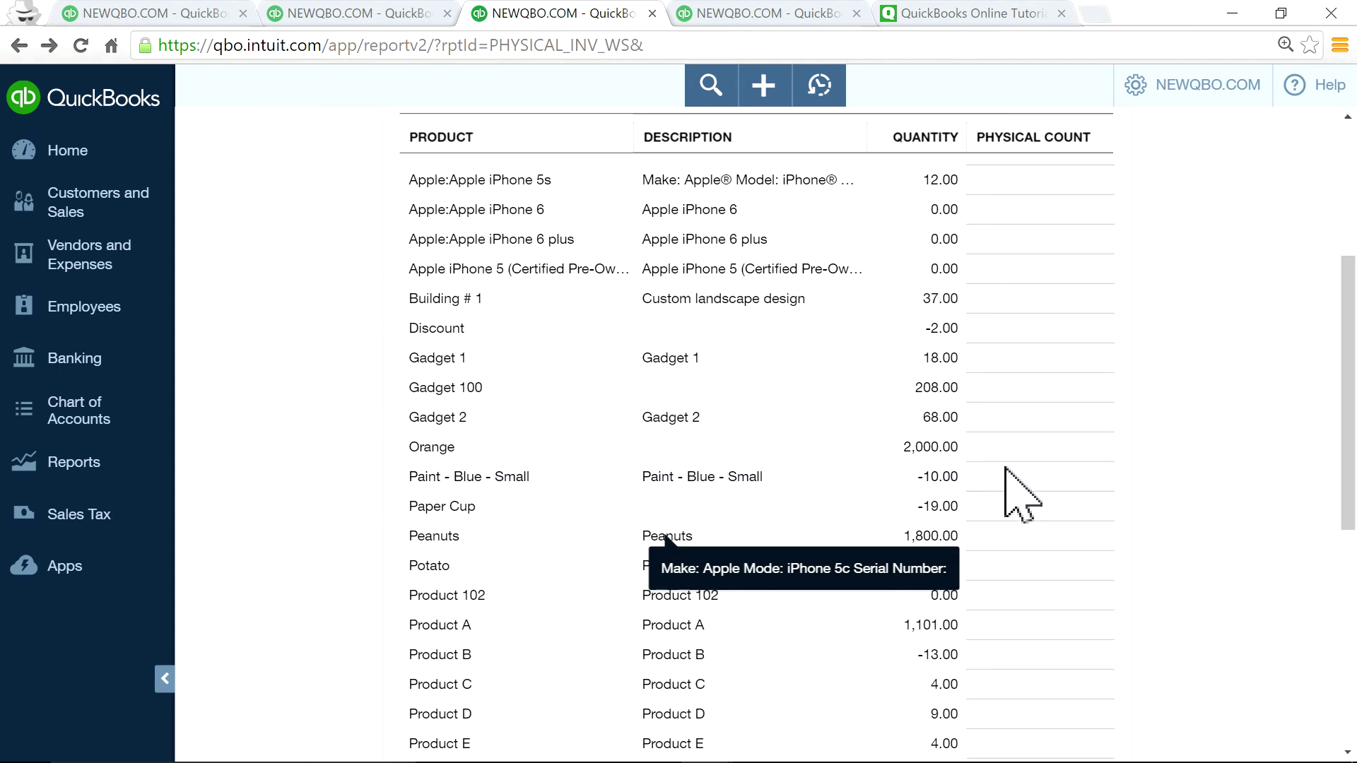
pyautogui.scroll(5, 1011, 488)
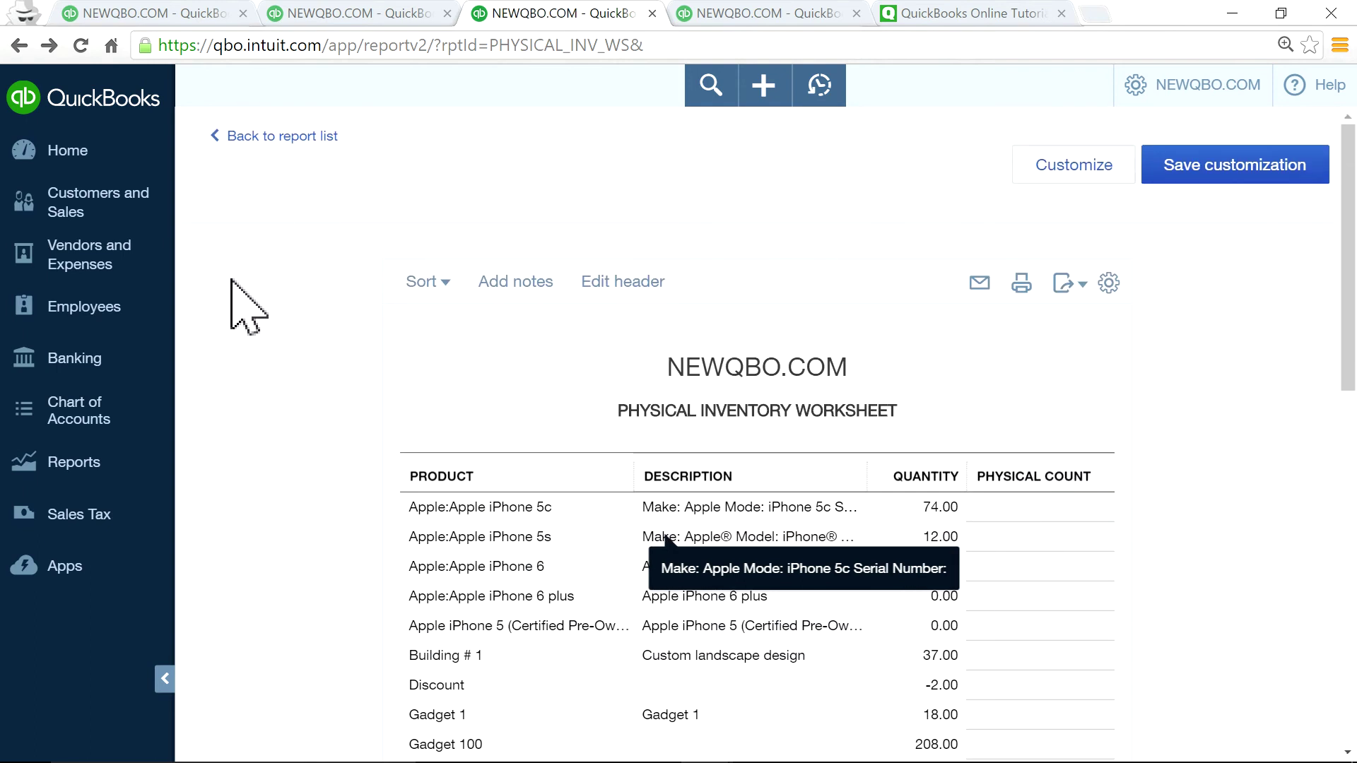
# - Search the reports for "inve" in the duplicated browser tab and open the Inventory Valuation Detail report
pyautogui.click(713, 12)
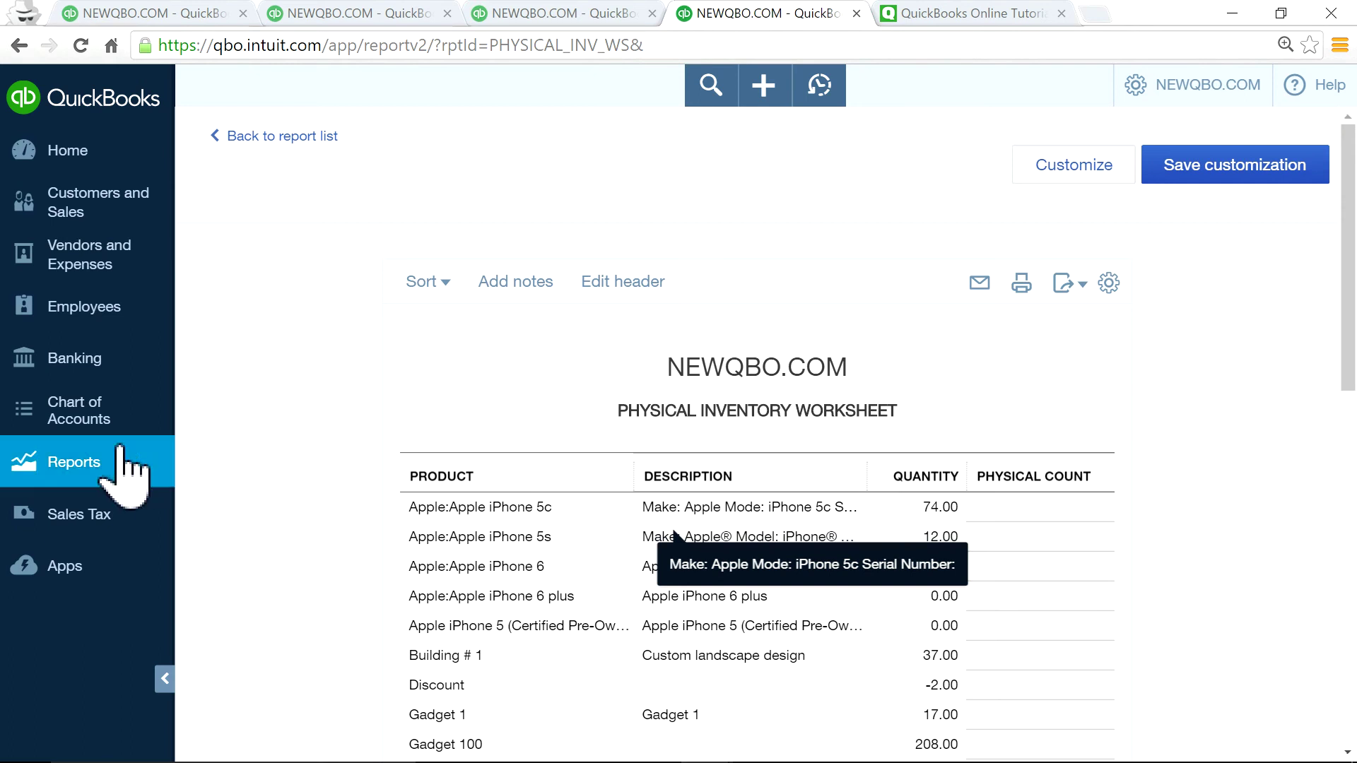
pyautogui.click(86, 458)
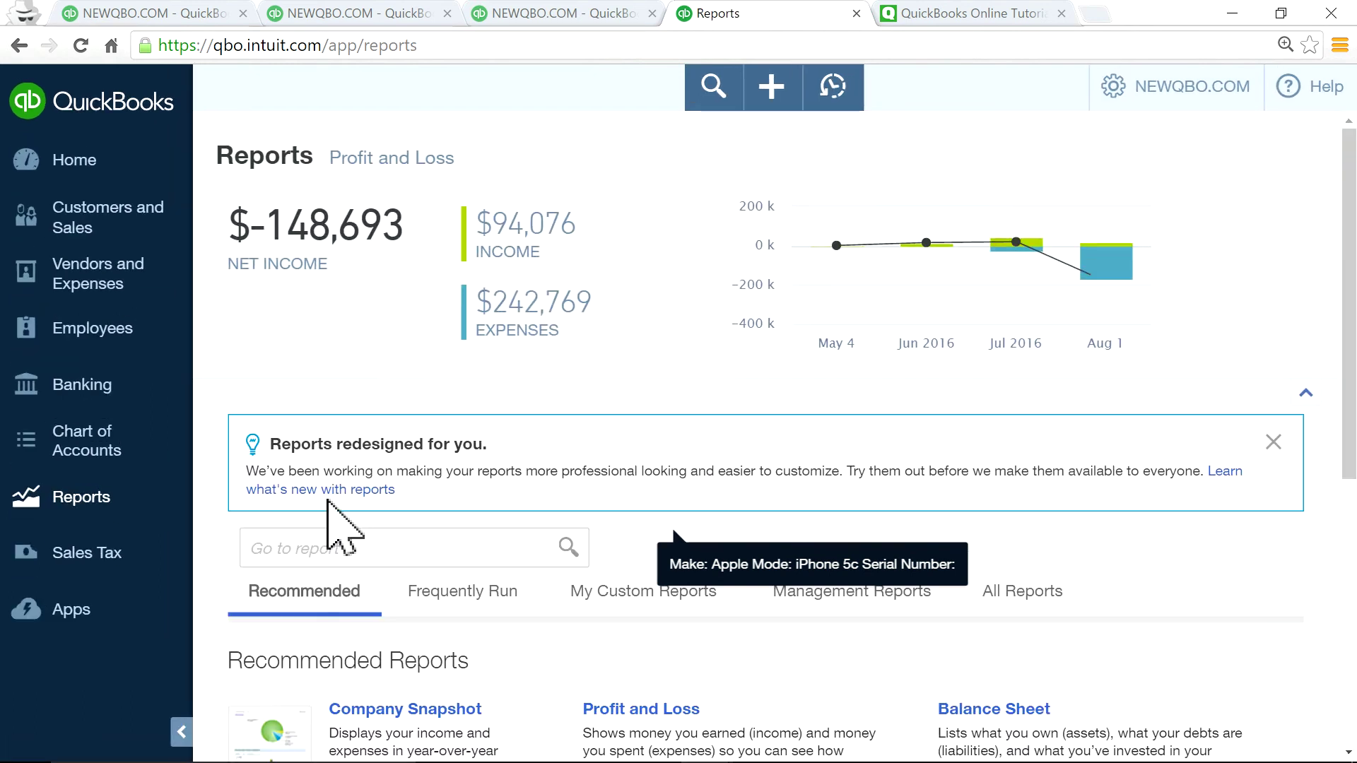
pyautogui.click(349, 558)
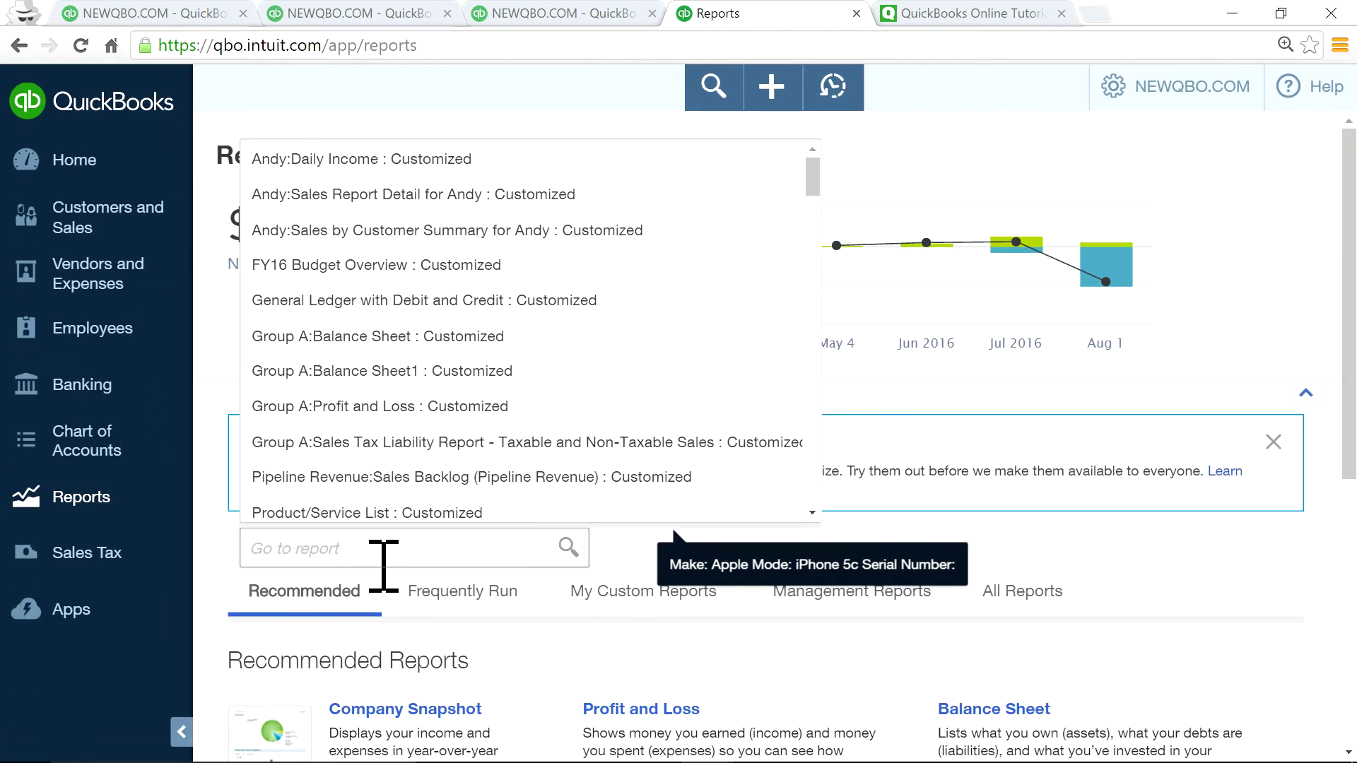
pyautogui.write('inve')
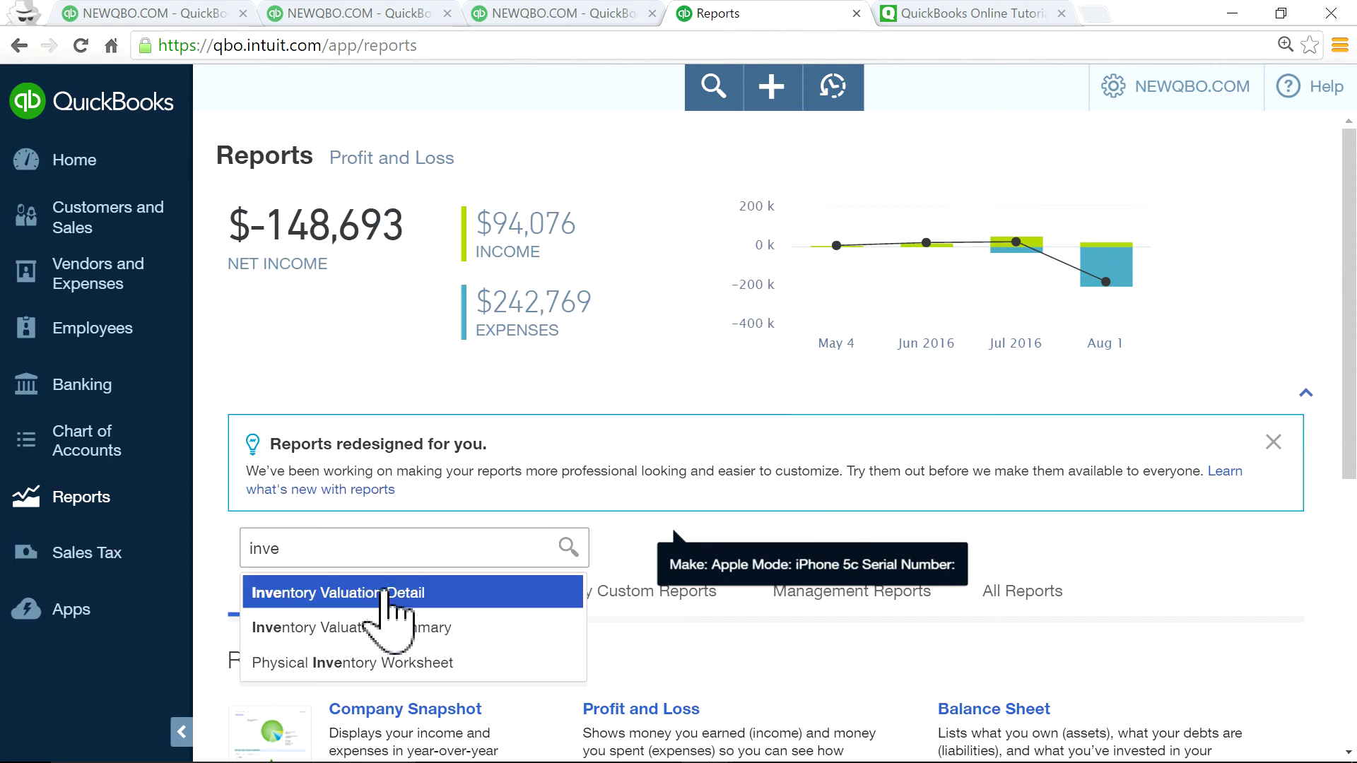
pyautogui.click(387, 605)
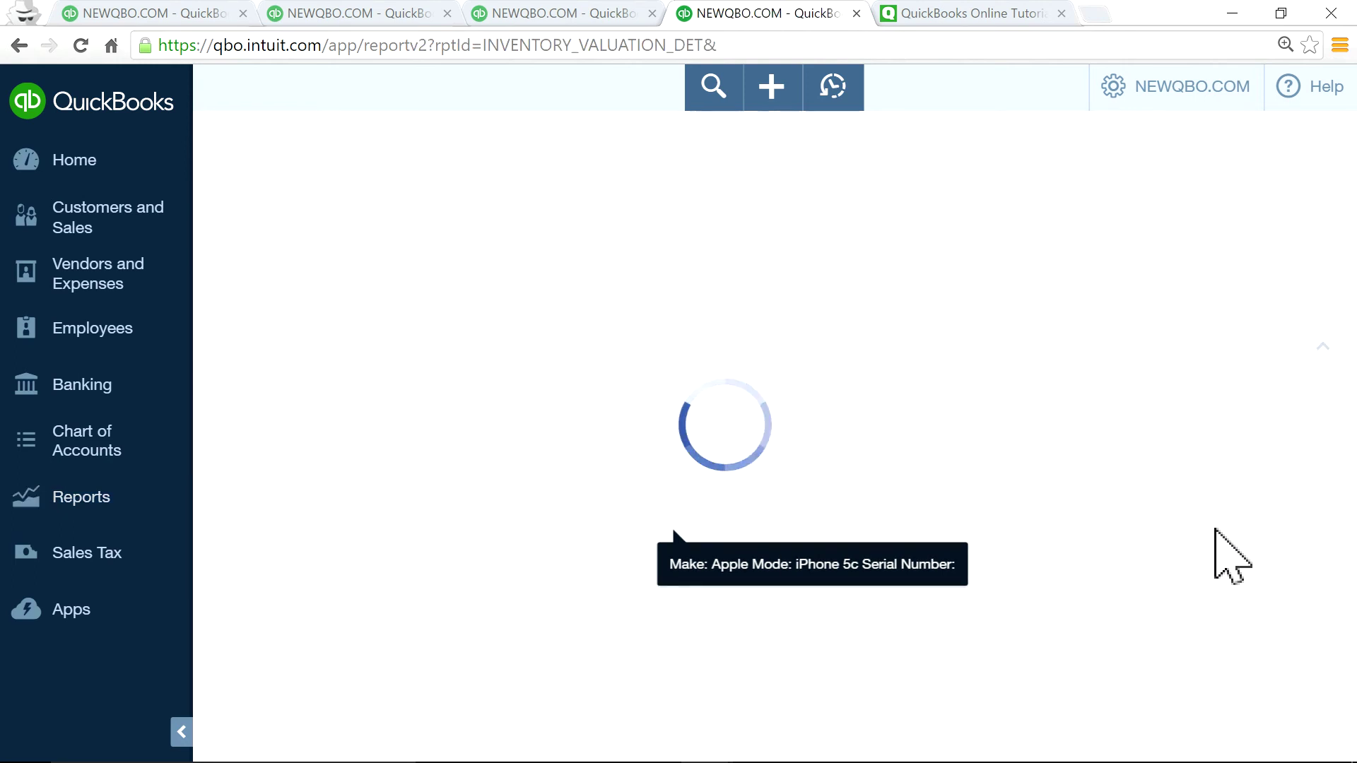
# - Review the Inventory Qty Adjust transactions under the Apple products and the date range of the Inventory Valuation Detail report
pyautogui.scroll(-8, 1152, 535)
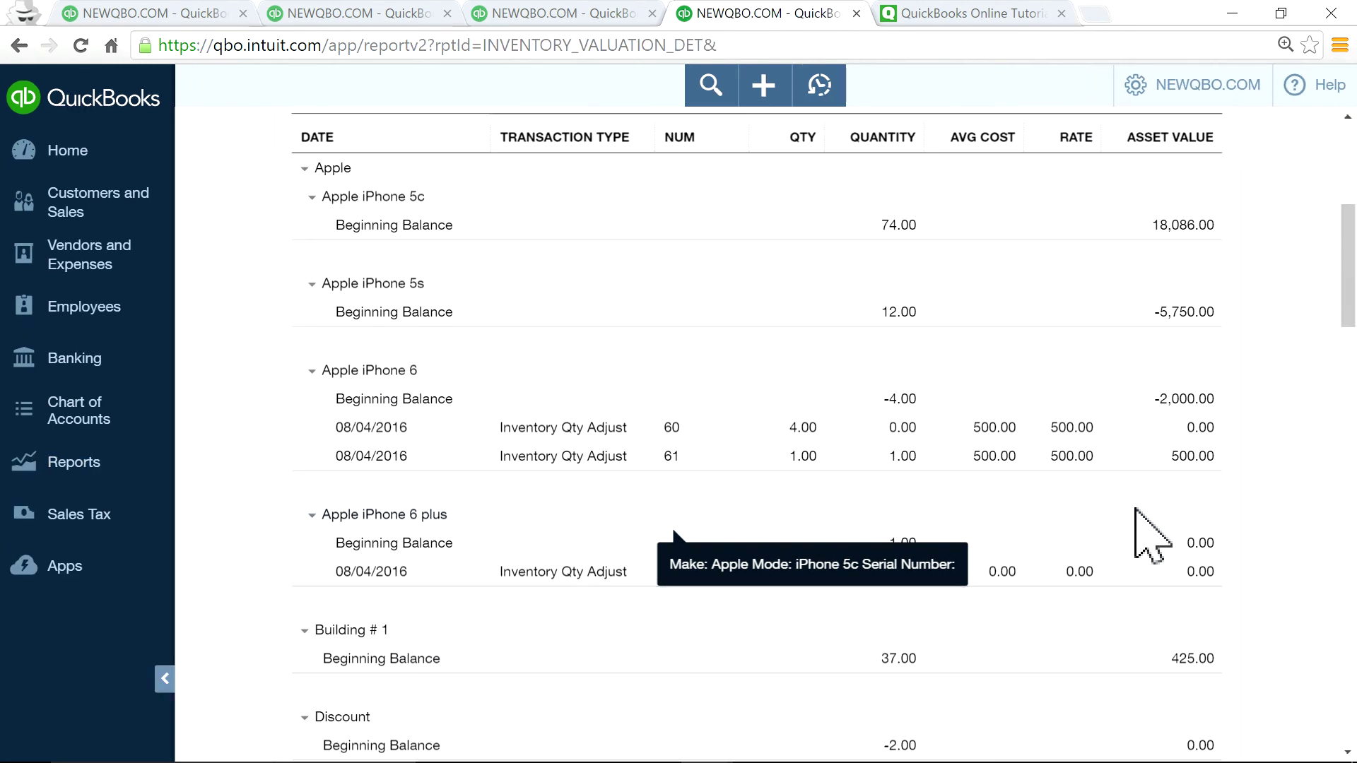
pyautogui.scroll(2, 1136, 512)
pyautogui.scroll(5, 1035, 378)
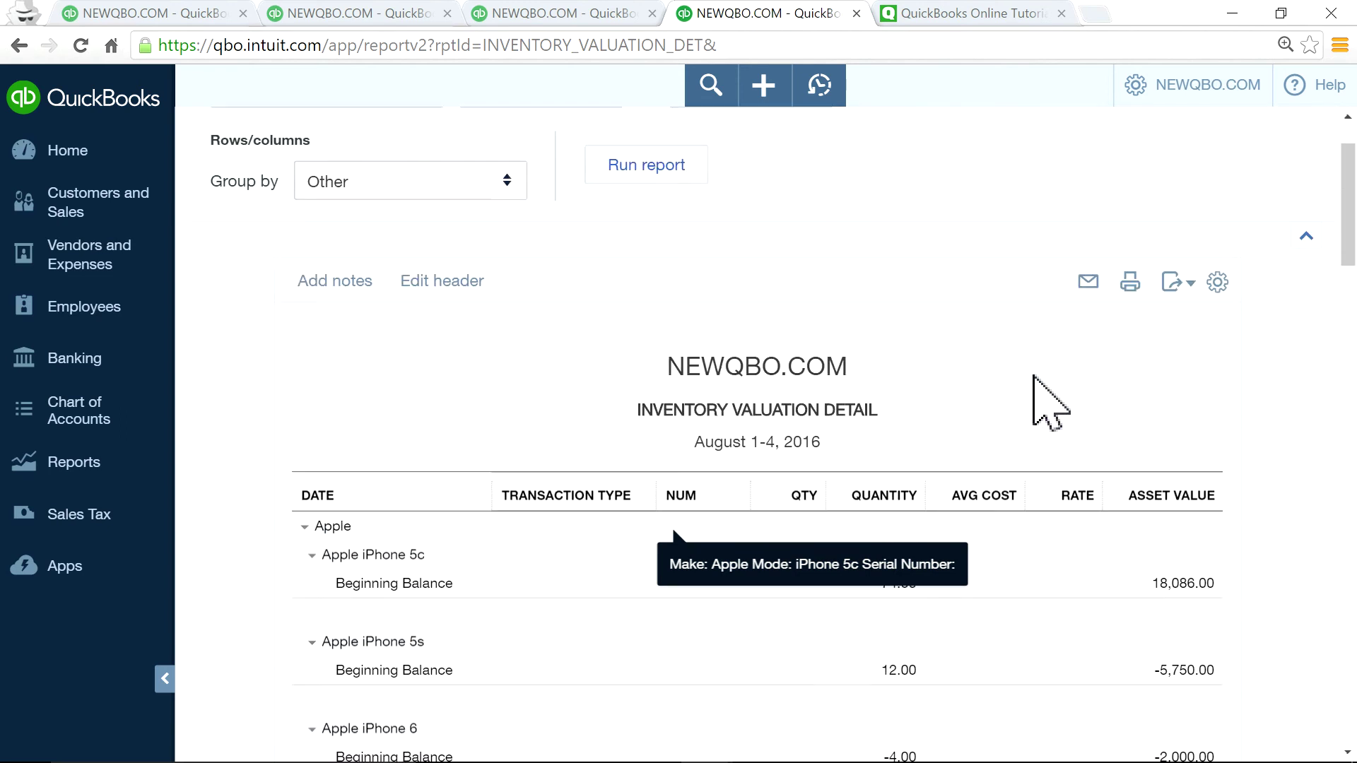
pyautogui.scroll(1, 354, 283)
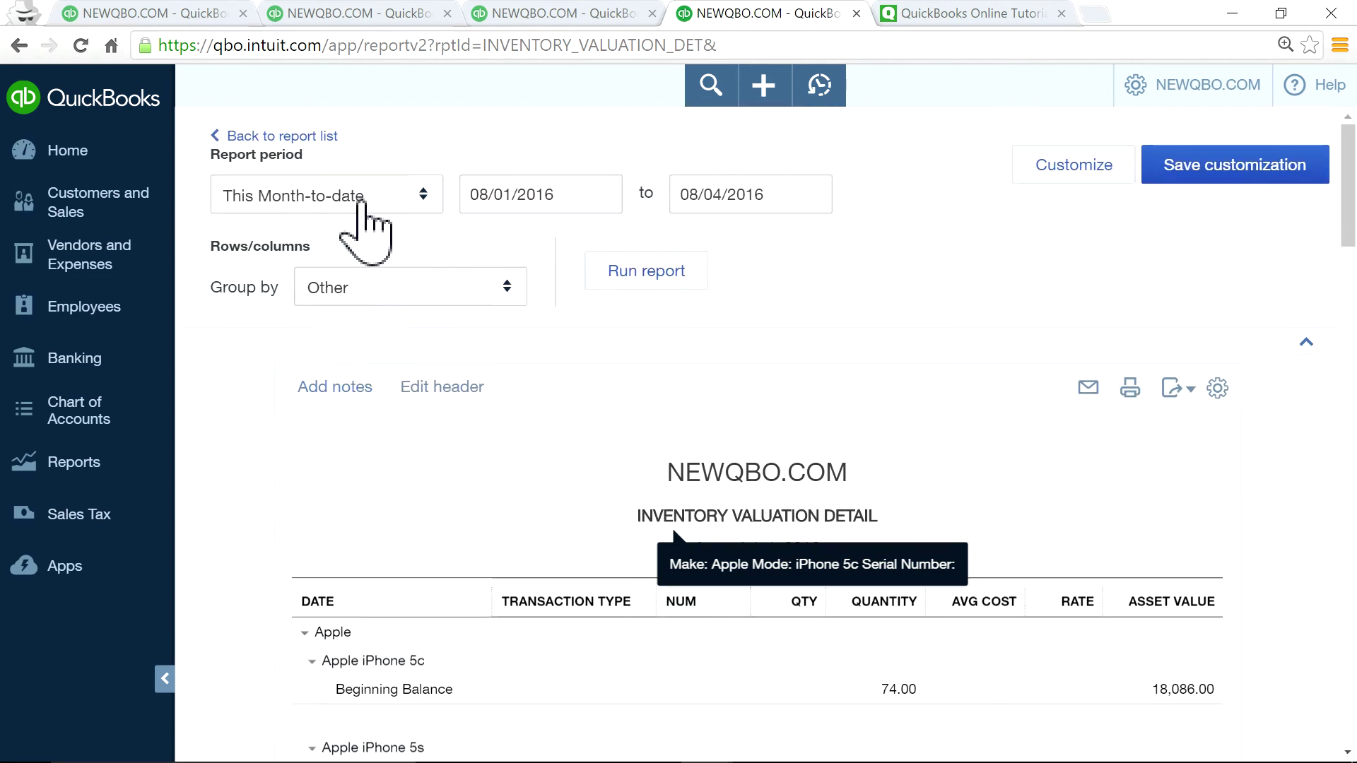
pyautogui.scroll(-1, 804, 452)
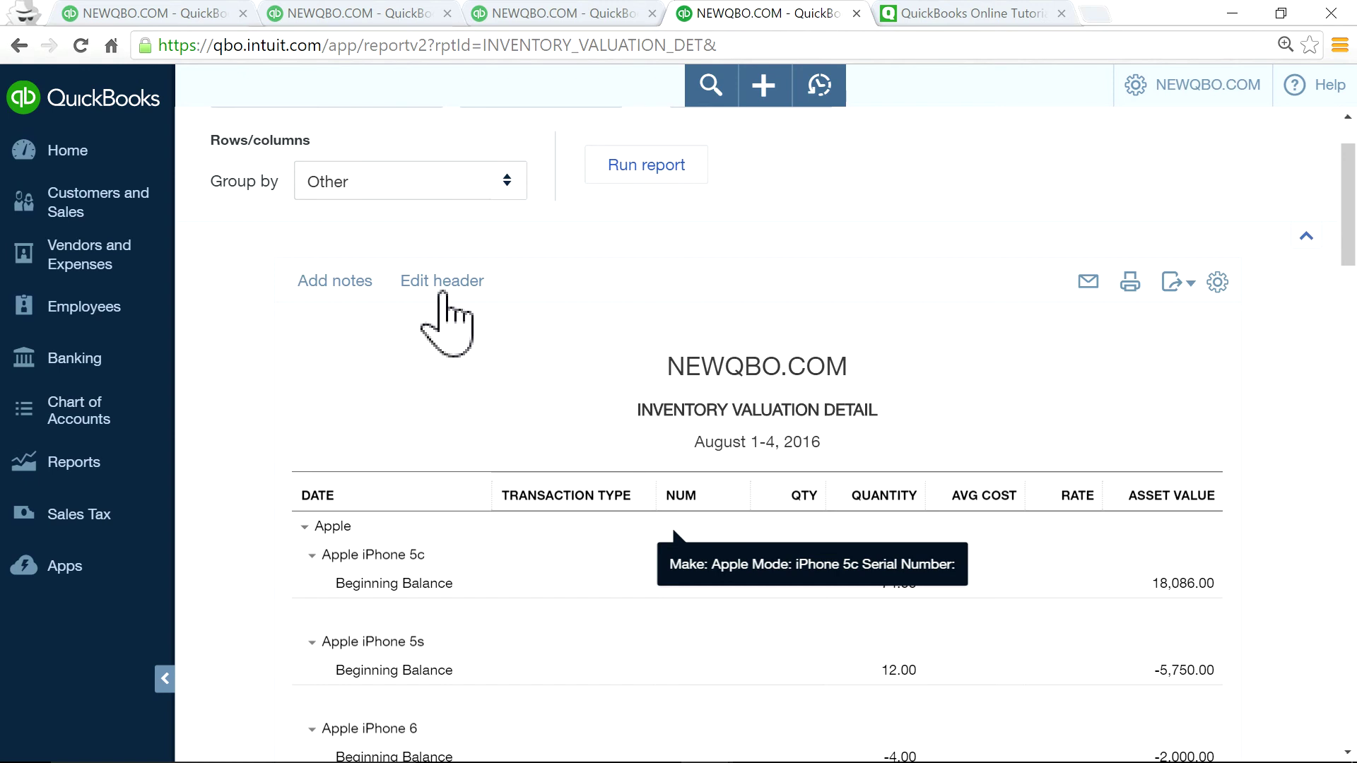
pyautogui.scroll(-5, 1060, 368)
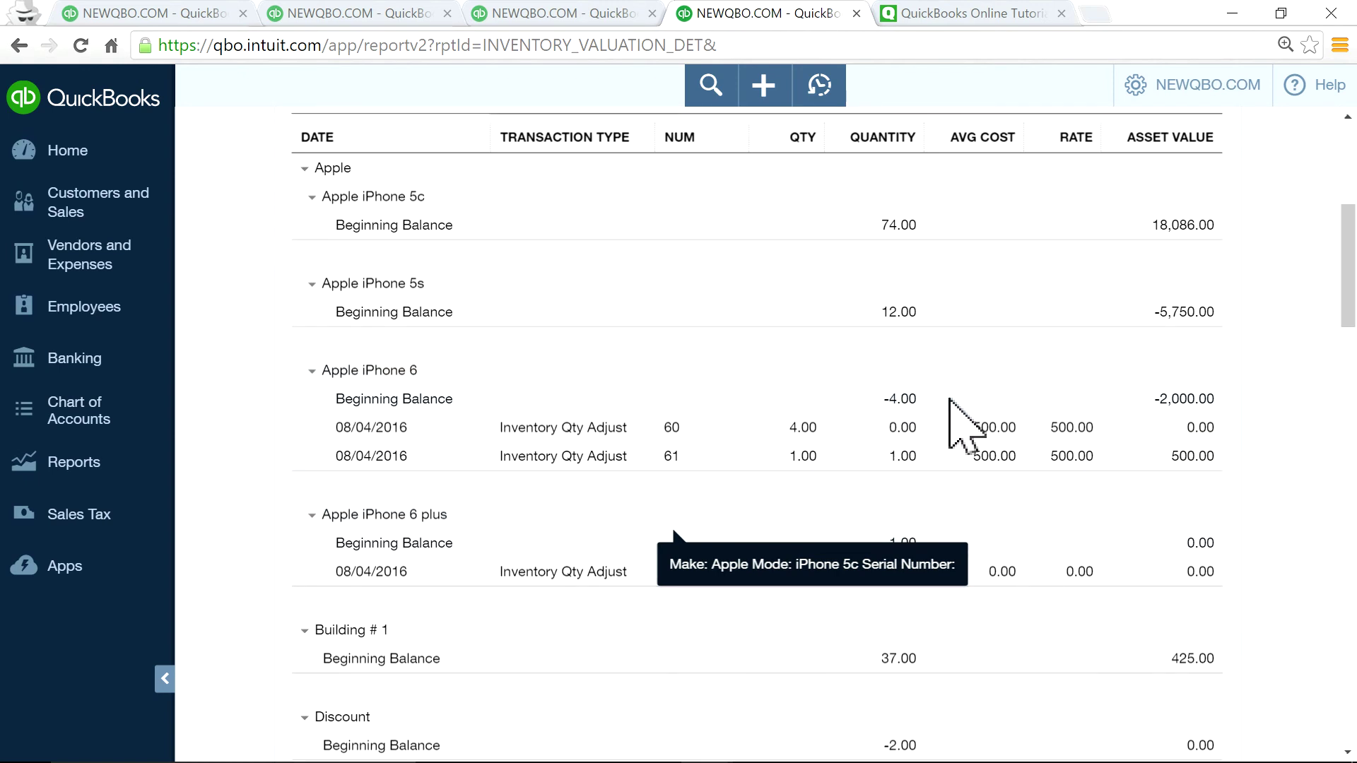
# - Set the Inventory Valuation Detail report period to All Dates and run the report
pyautogui.scroll(6, 863, 409)
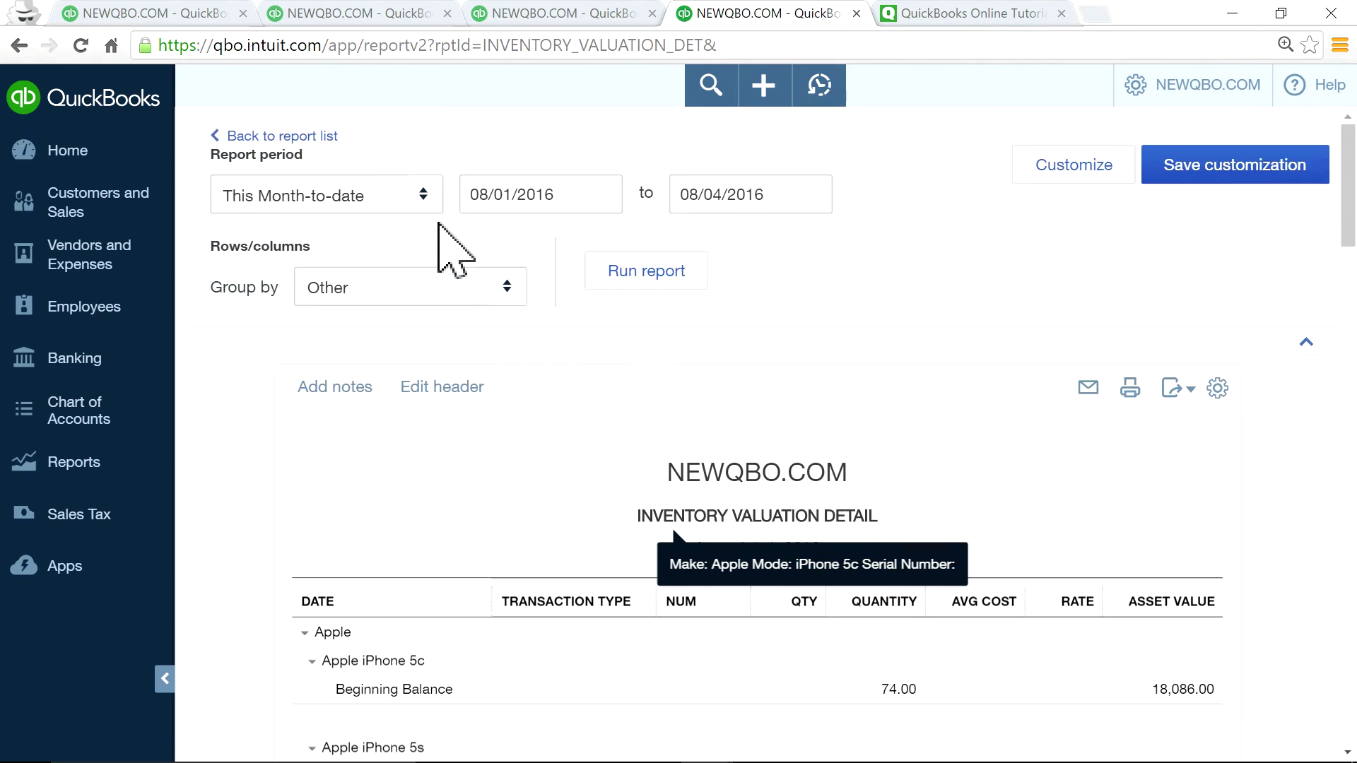
pyautogui.click(424, 202)
pyautogui.click(345, 236)
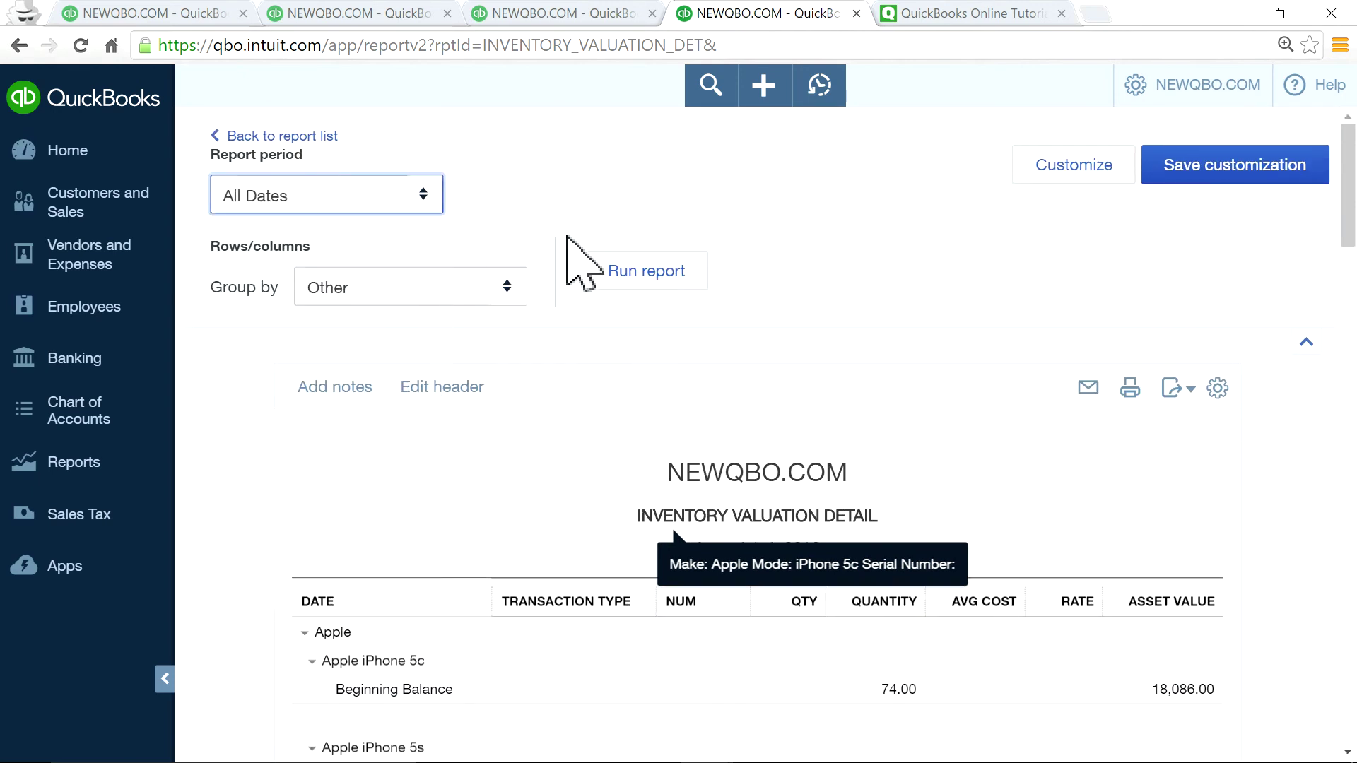
pyautogui.click(639, 272)
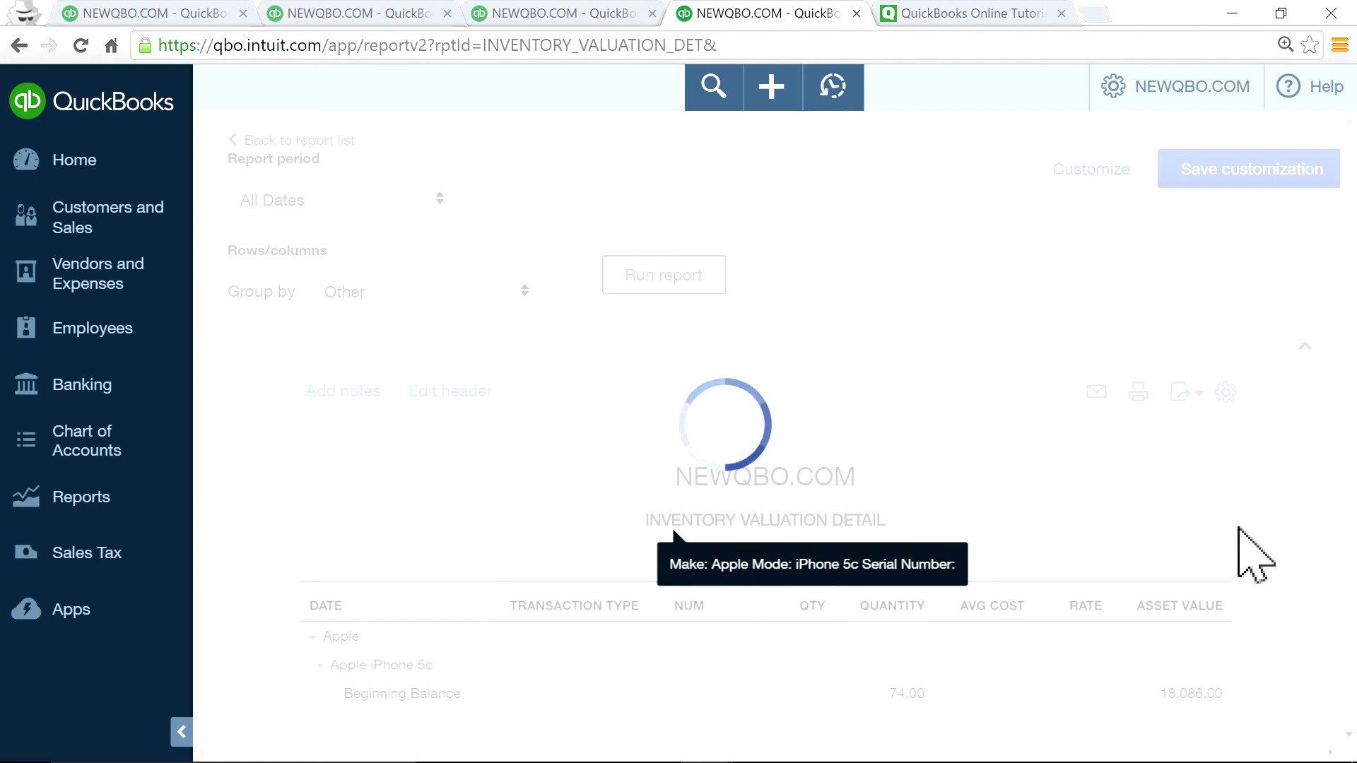
# - Examine the dated transactions, running quantities, average costs and asset values listed for Apple iPhone 5c
pyautogui.scroll(-8, 1255, 555)
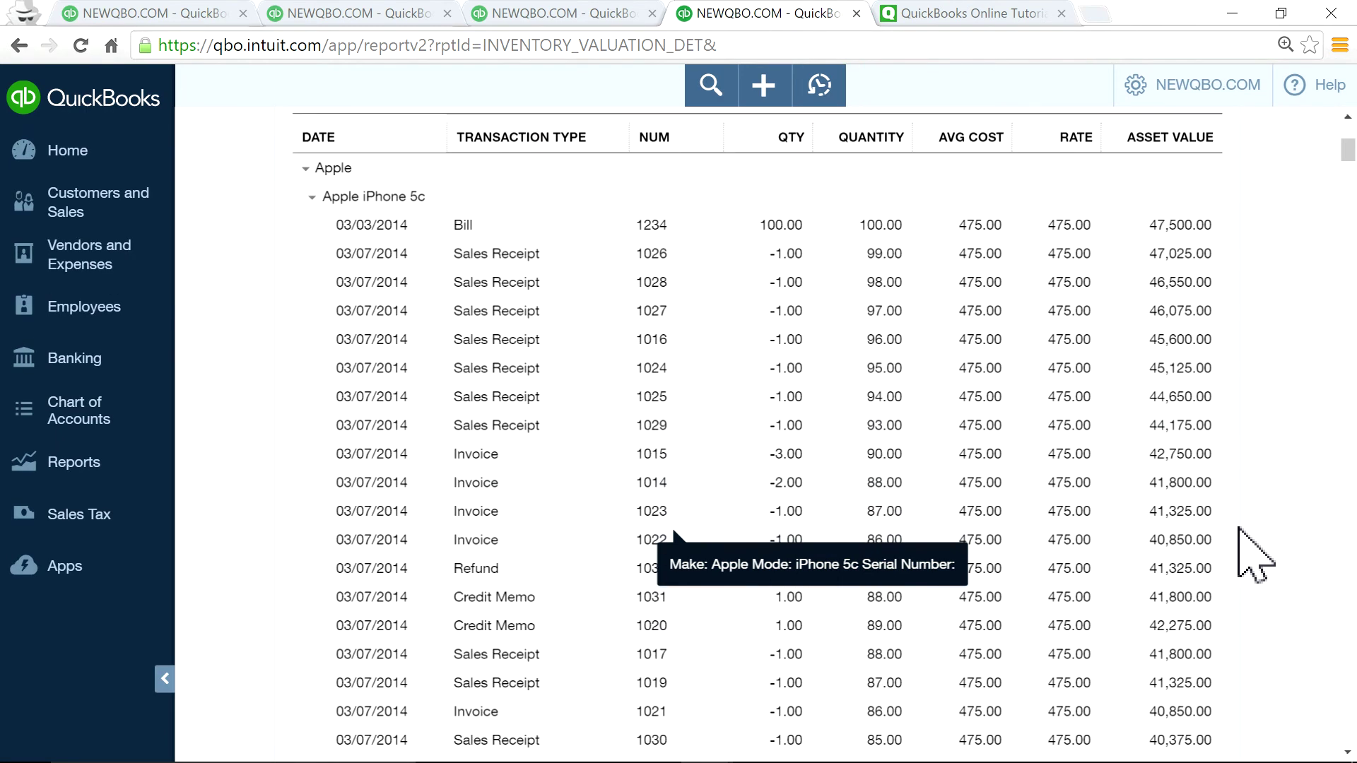
pyautogui.scroll(-8, 1031, 535)
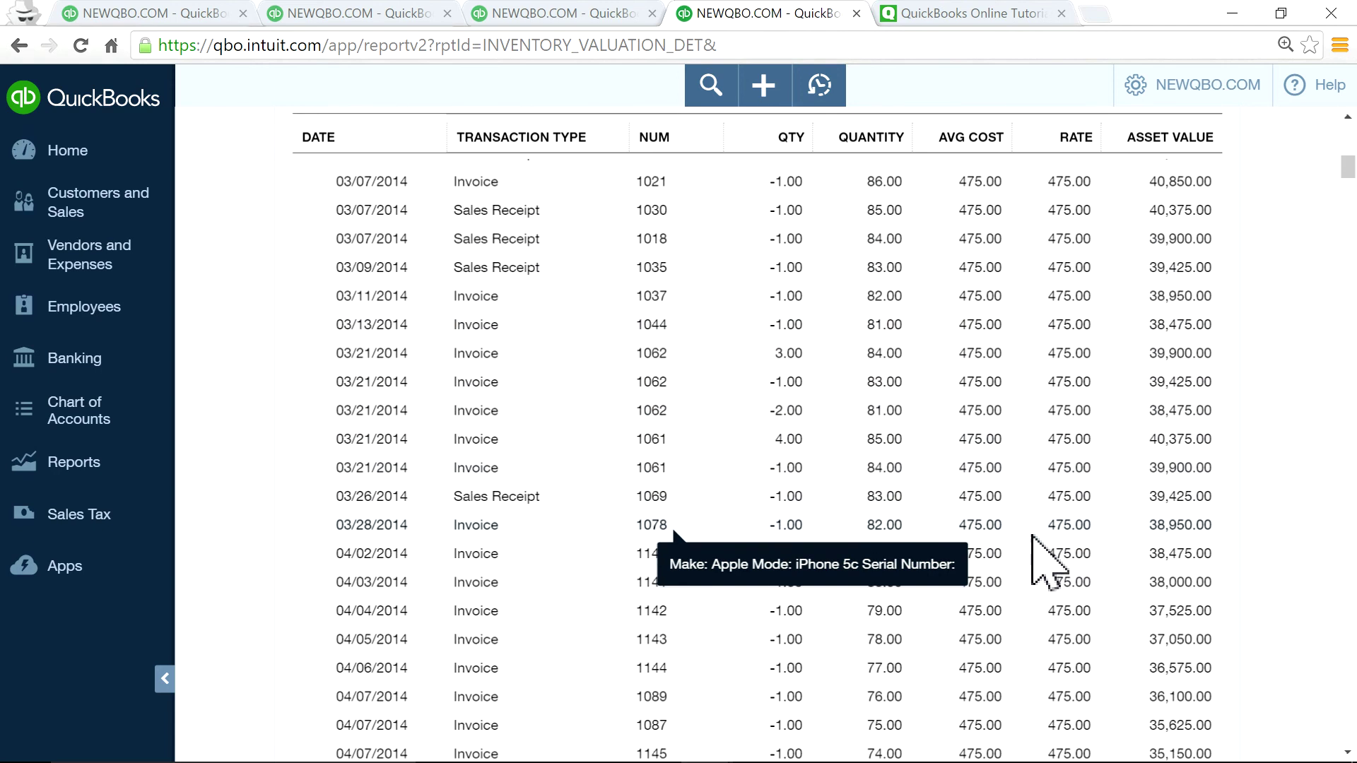
pyautogui.scroll(2, 1043, 558)
pyautogui.scroll(5, 1043, 558)
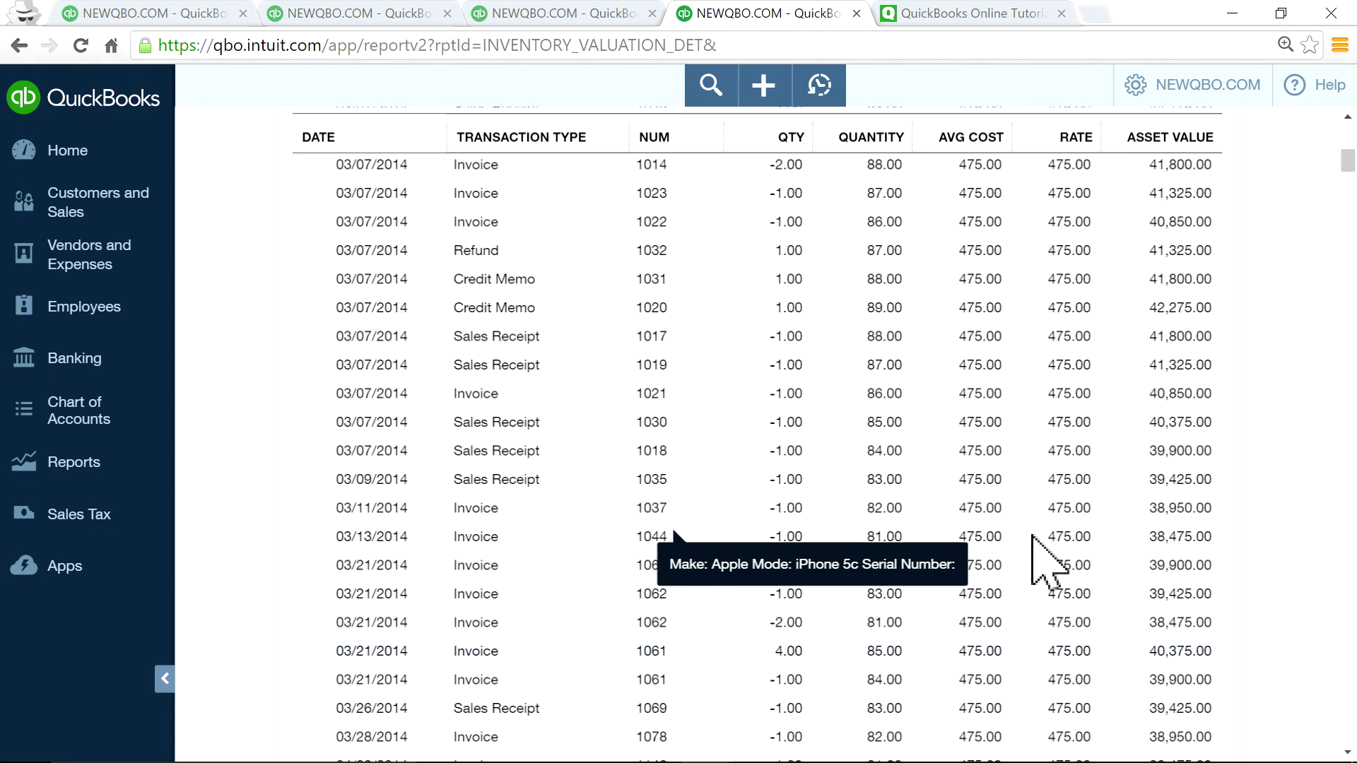
pyautogui.scroll(-7, 1042, 558)
pyautogui.scroll(-3, 1035, 544)
pyautogui.scroll(12, 1035, 544)
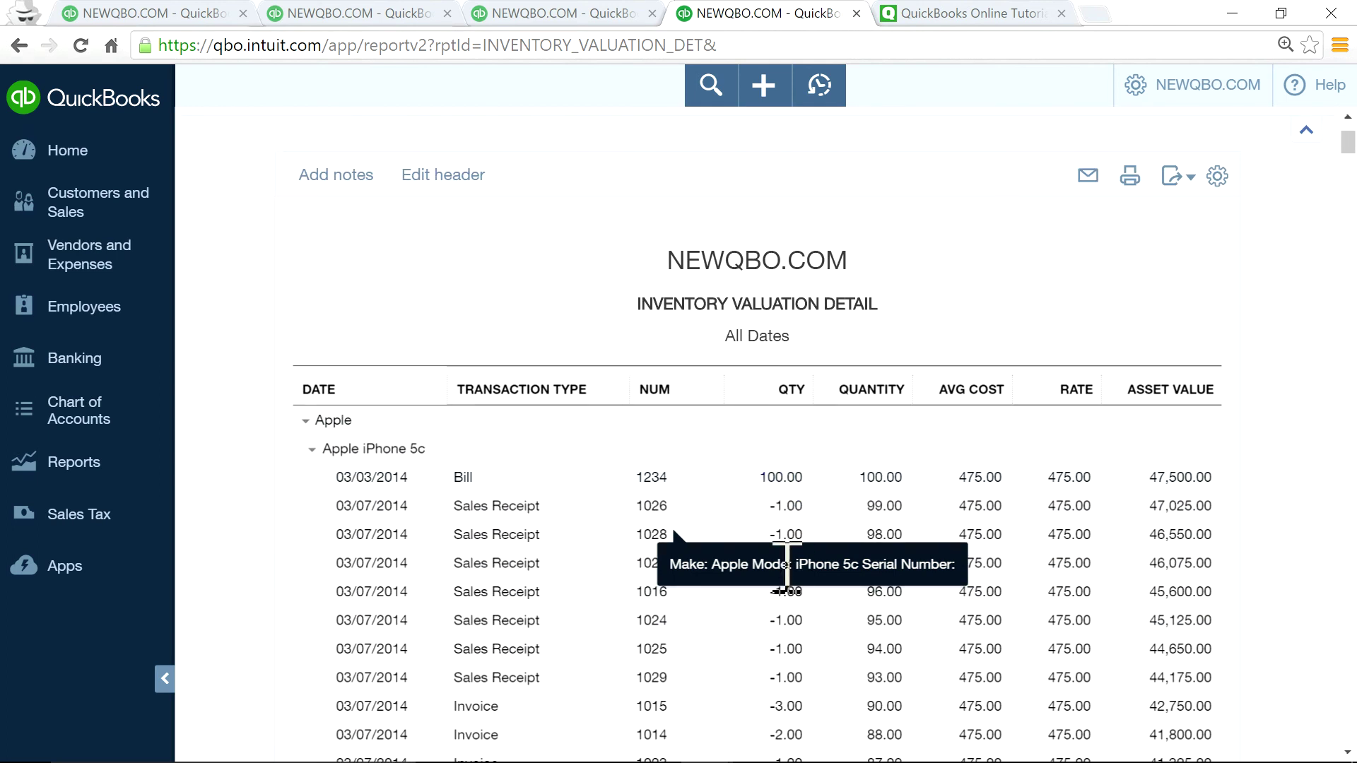
pyautogui.scroll(-5, 782, 658)
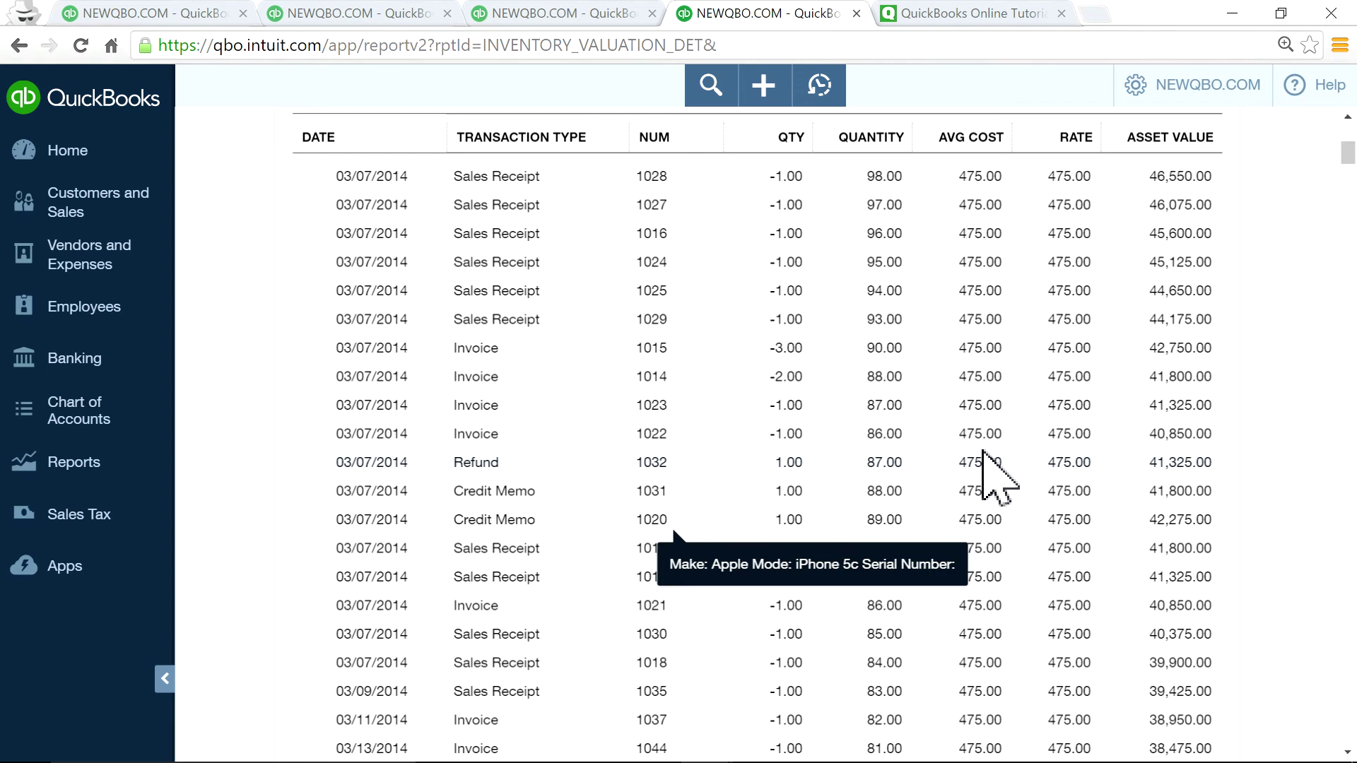
pyautogui.scroll(8, 982, 451)
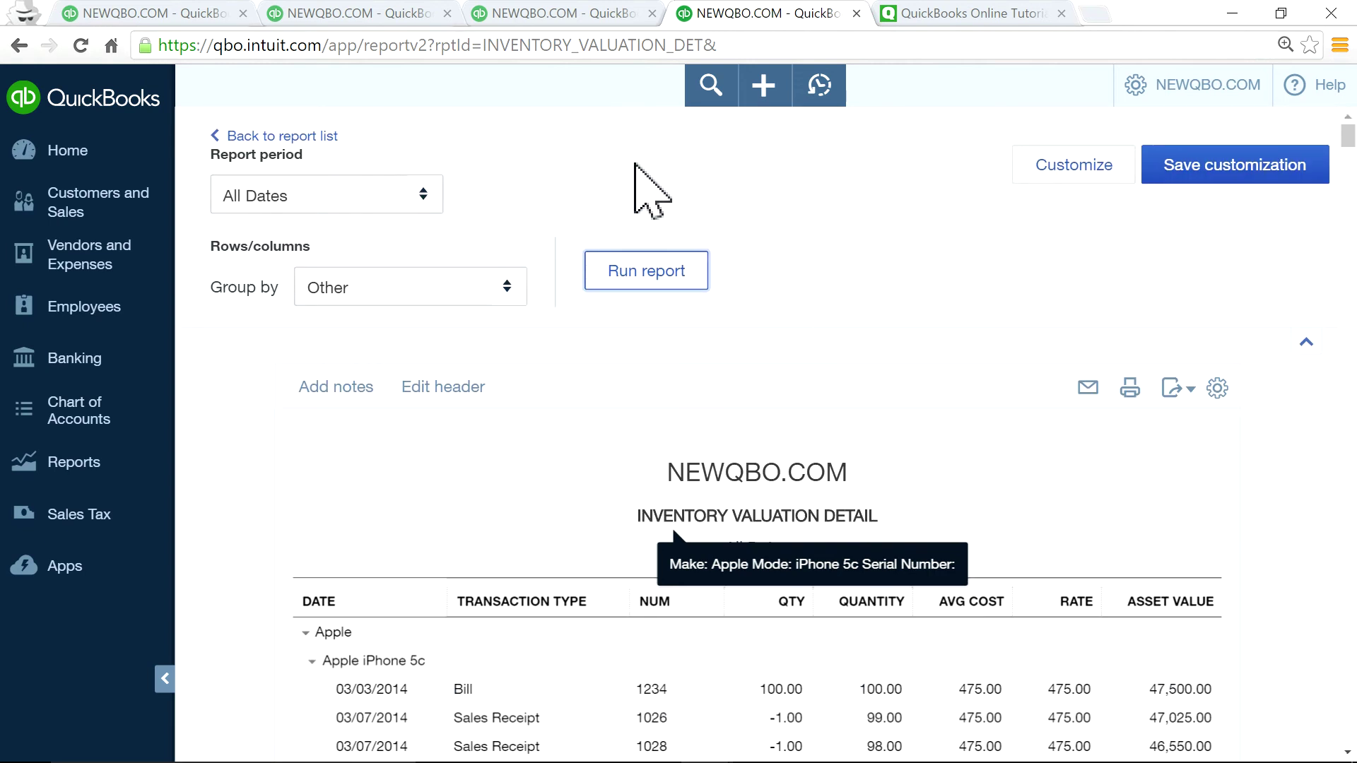
# - Reload the Inventory Valuation Summary and check the product values and the total asset value
pyautogui.click(366, 9)
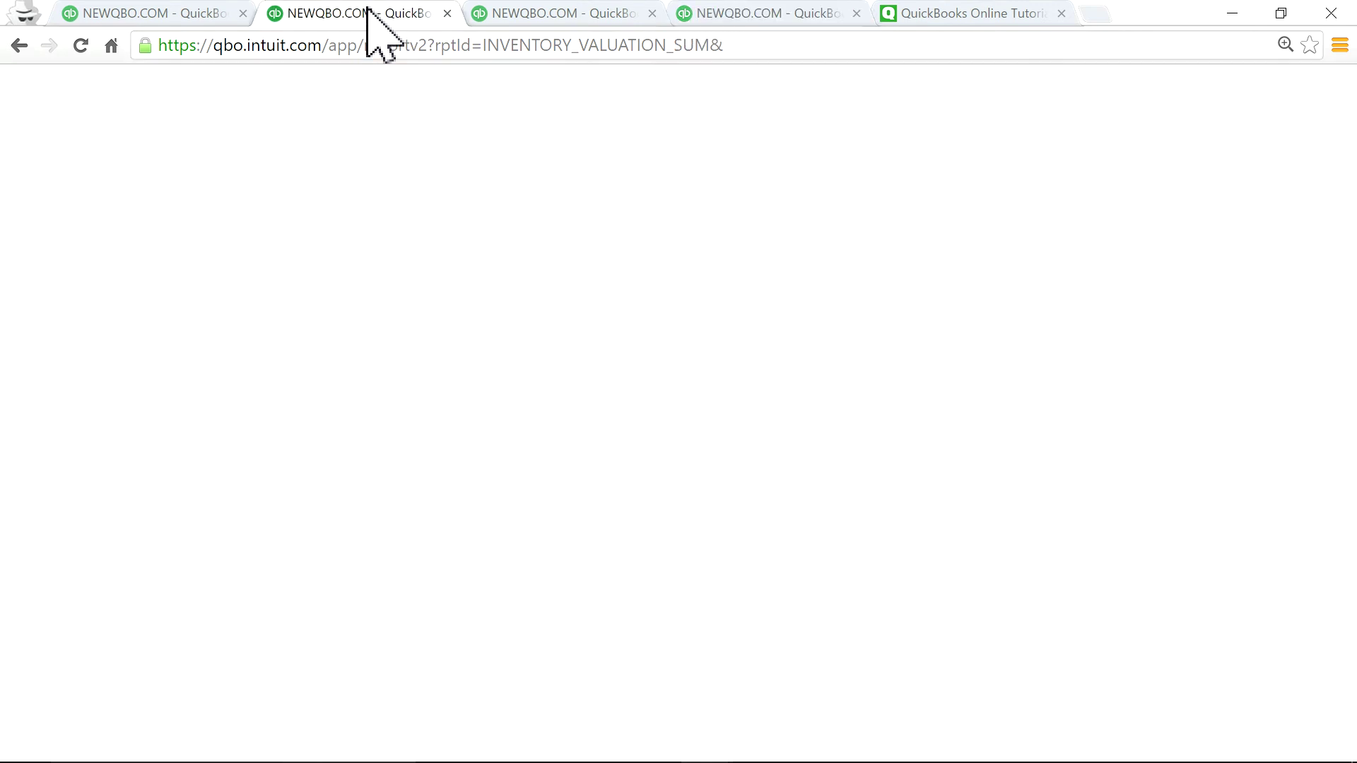
pyautogui.scroll(-10, 783, 395)
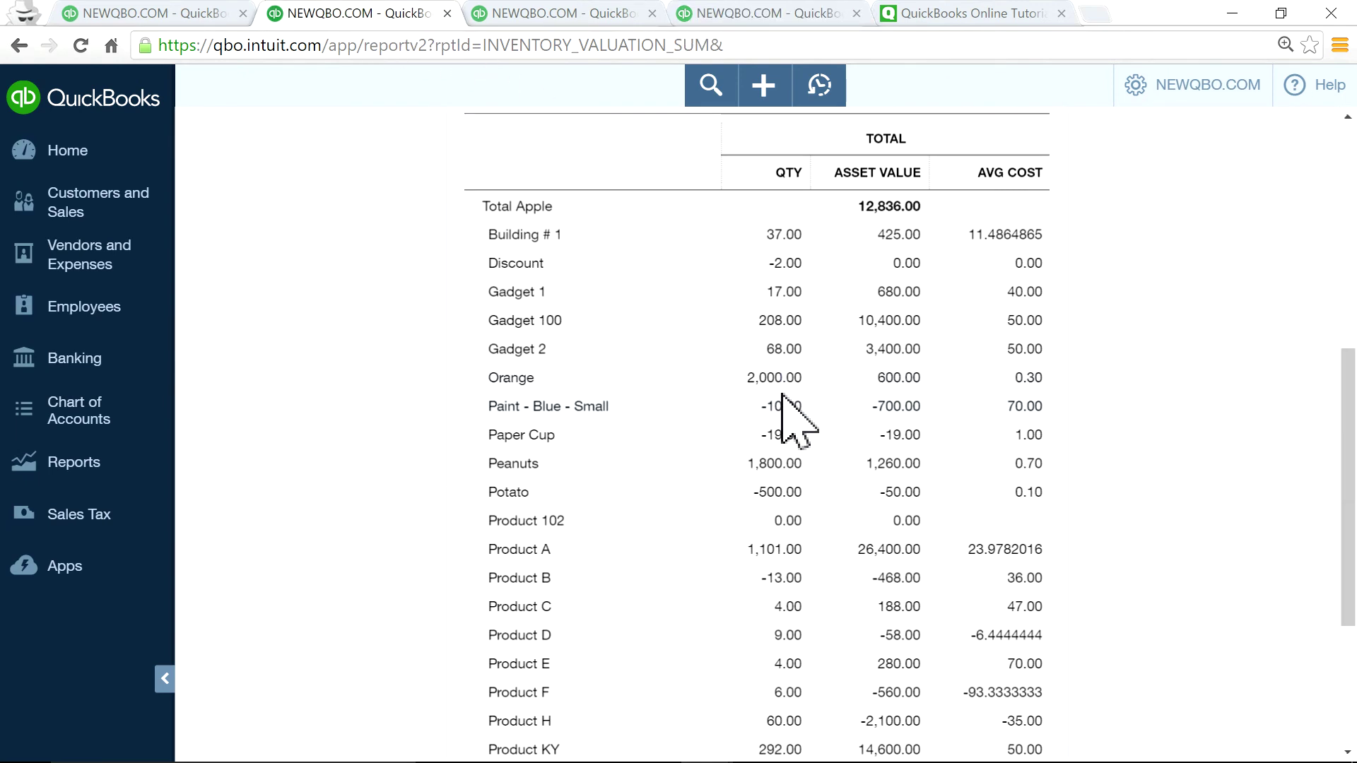
pyautogui.scroll(2, 770, 396)
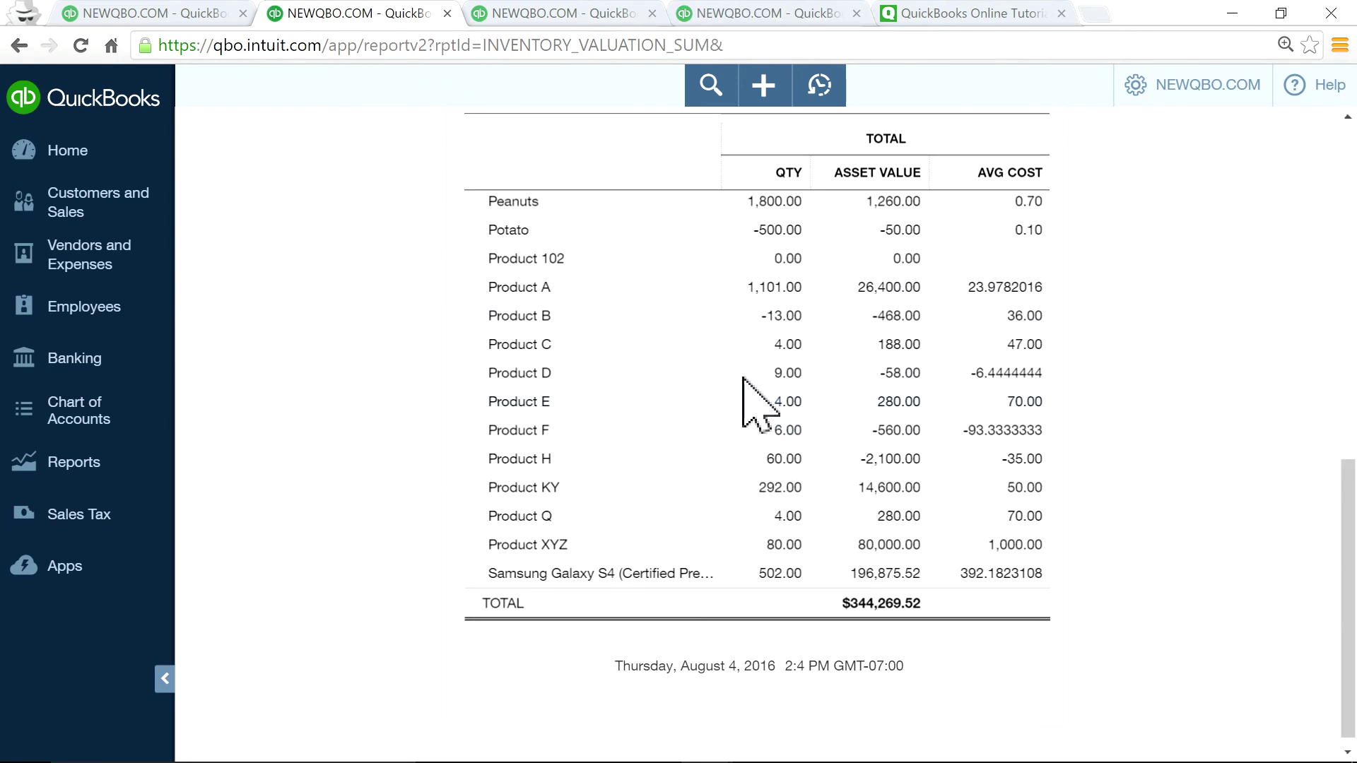
pyautogui.click(81, 46)
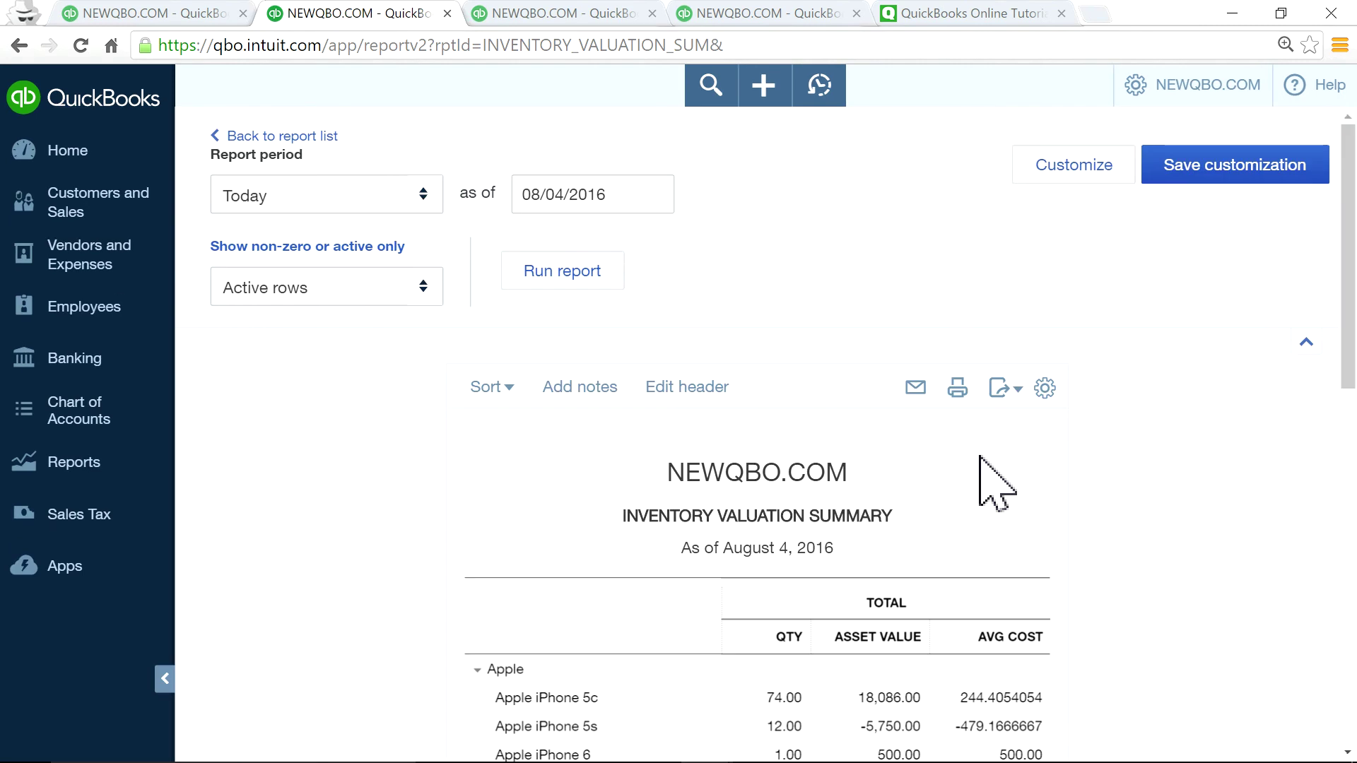
pyautogui.scroll(-5, 979, 456)
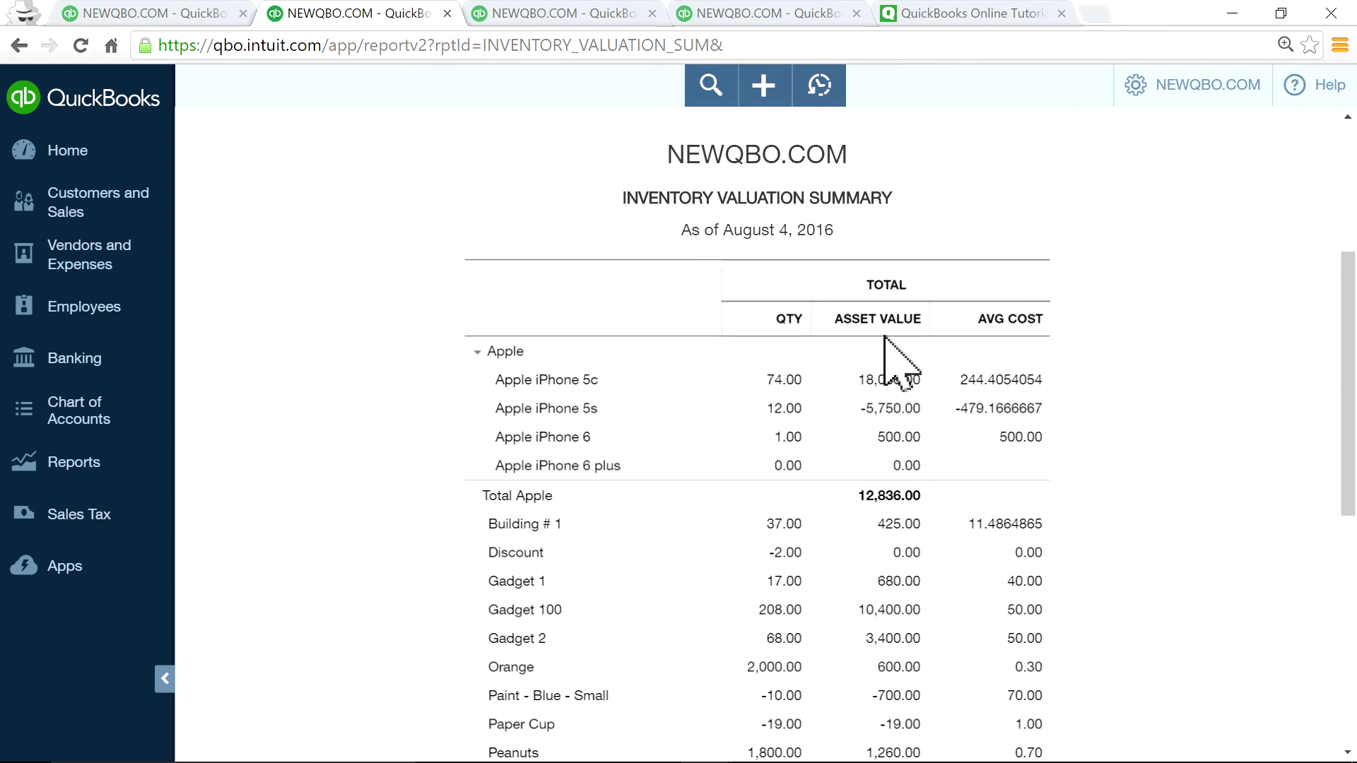
pyautogui.scroll(-8, 889, 329)
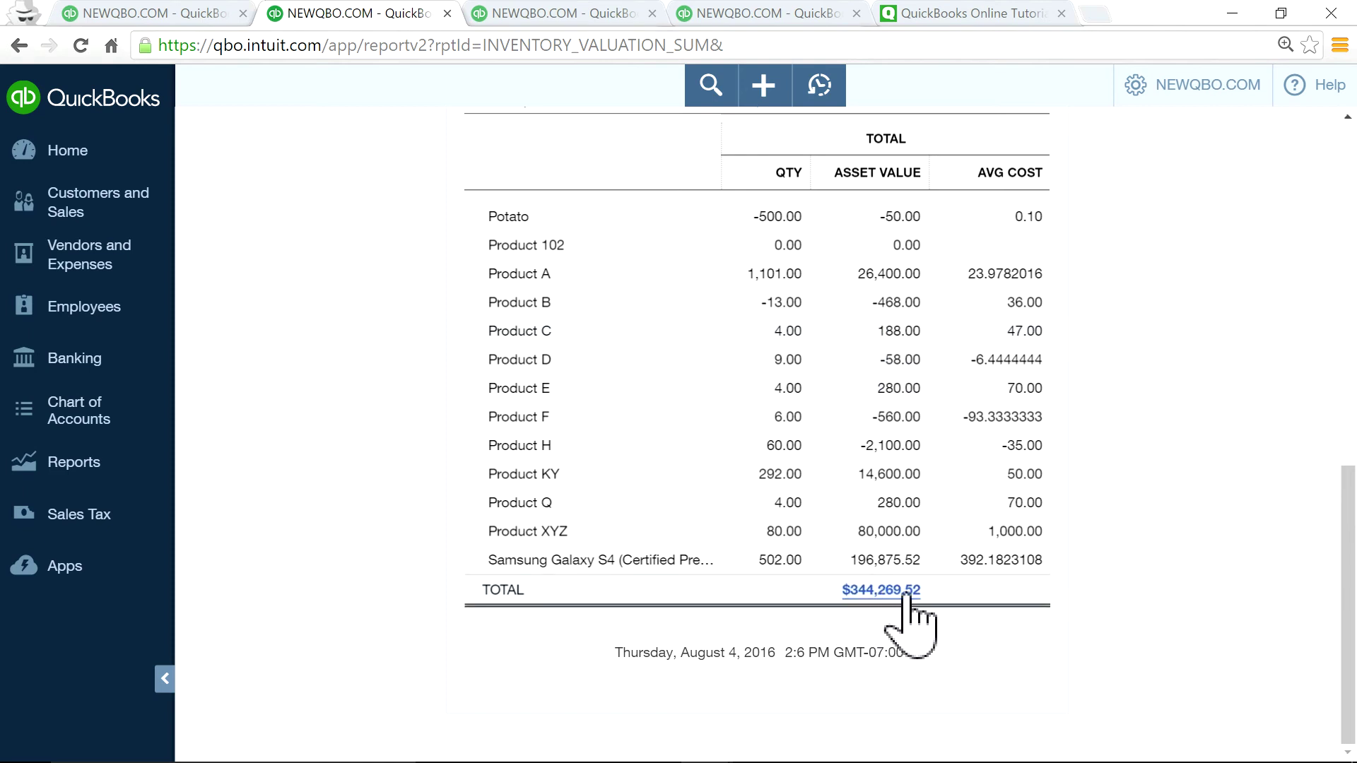
# - Reload the Balance Sheet and check the Inventory Asset balance under Other current assets
pyautogui.click(742, 12)
pyautogui.click(153, 7)
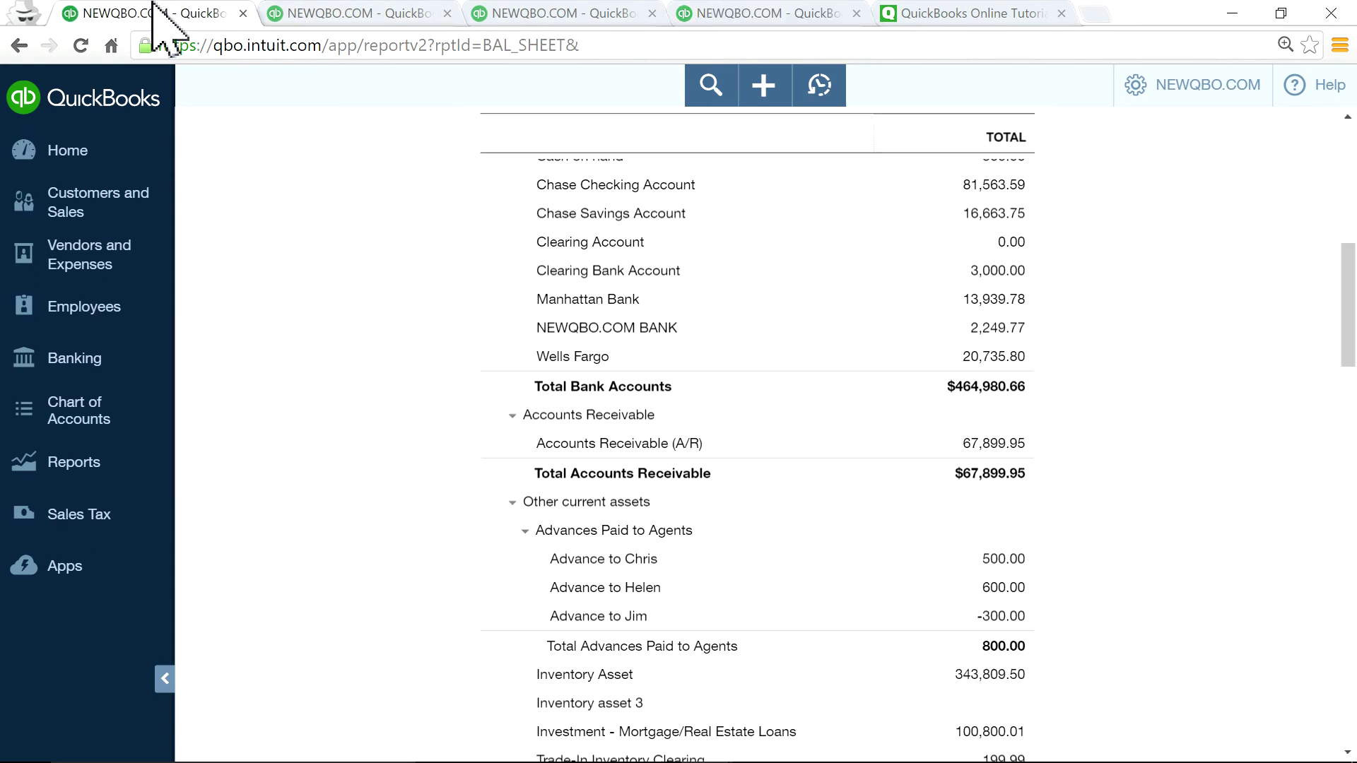
pyautogui.click(141, 99)
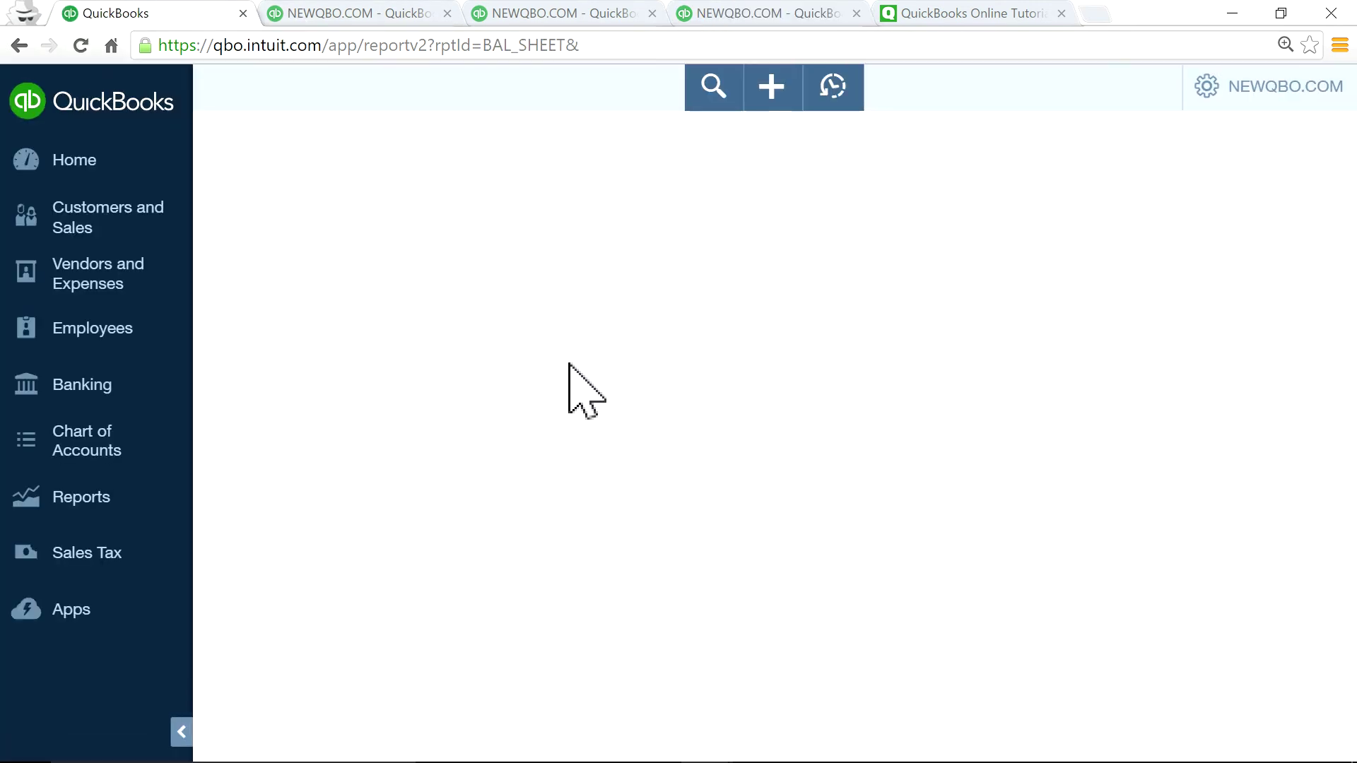
pyautogui.scroll(-10, 876, 507)
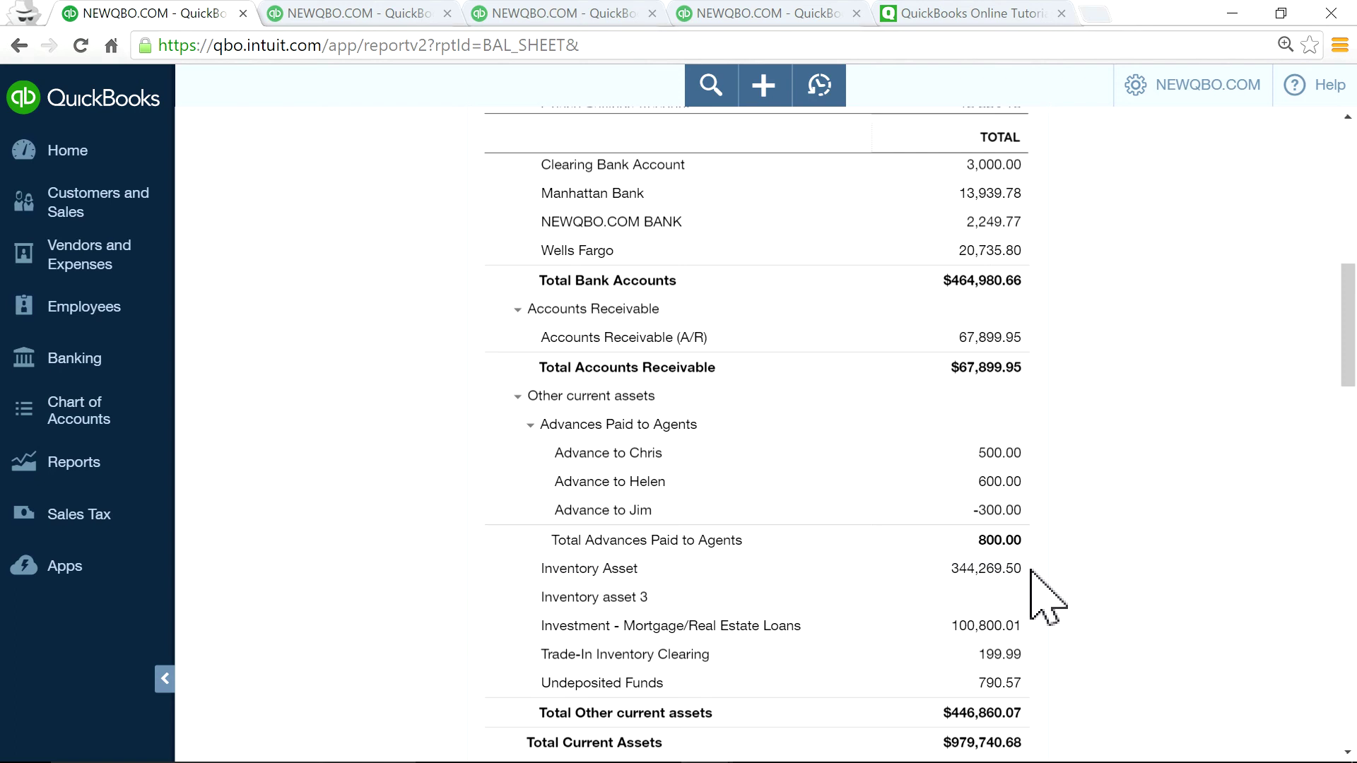
# - Revisit the Inventory Valuation Summary total and reload the Inventory Valuation Detail report
pyautogui.click(759, 8)
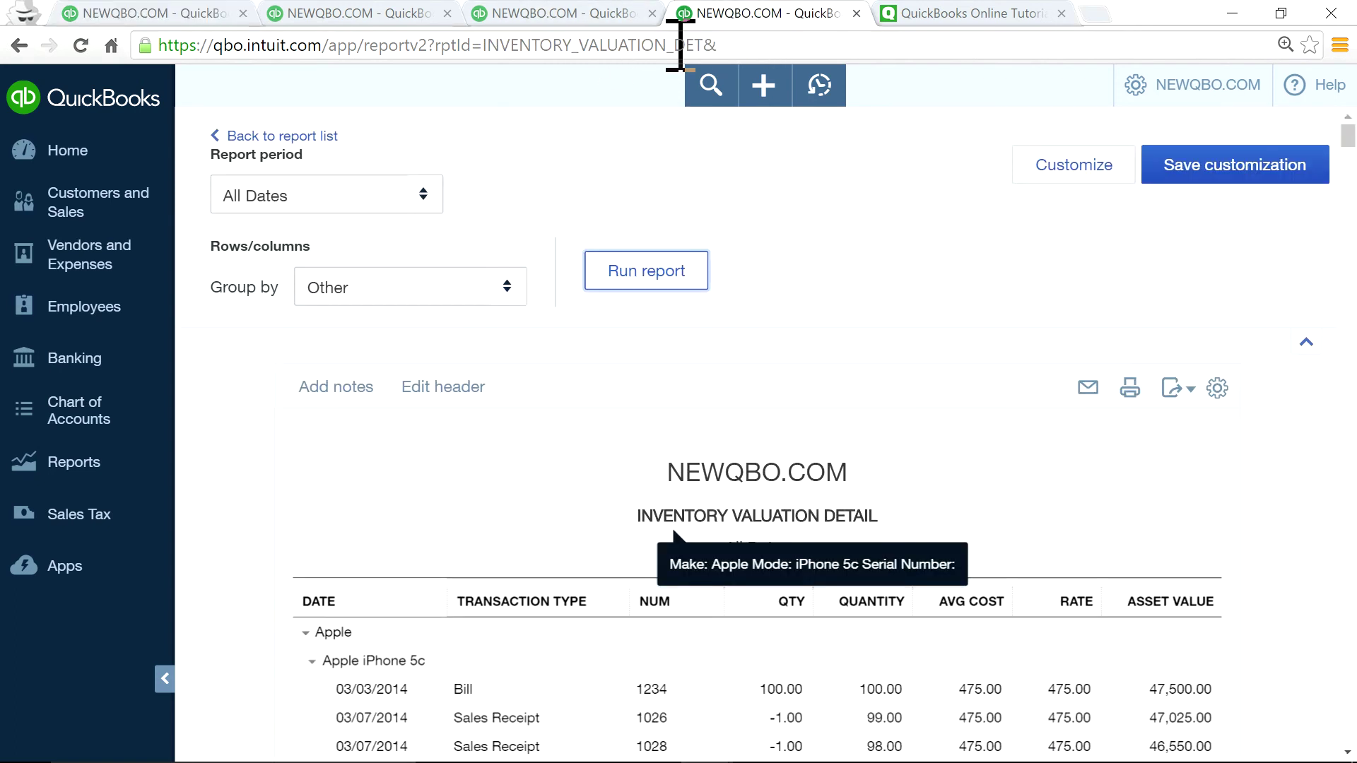
pyautogui.click(399, 13)
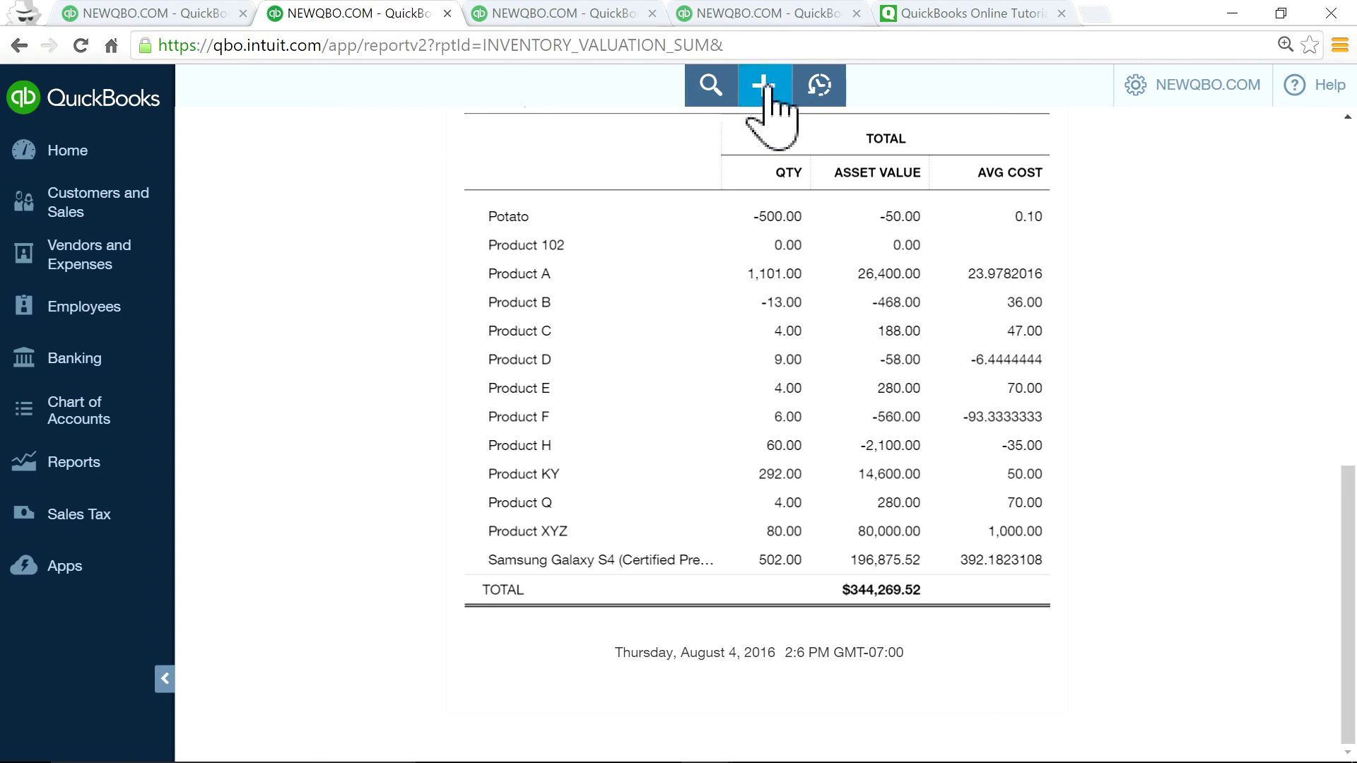
pyautogui.click(739, 16)
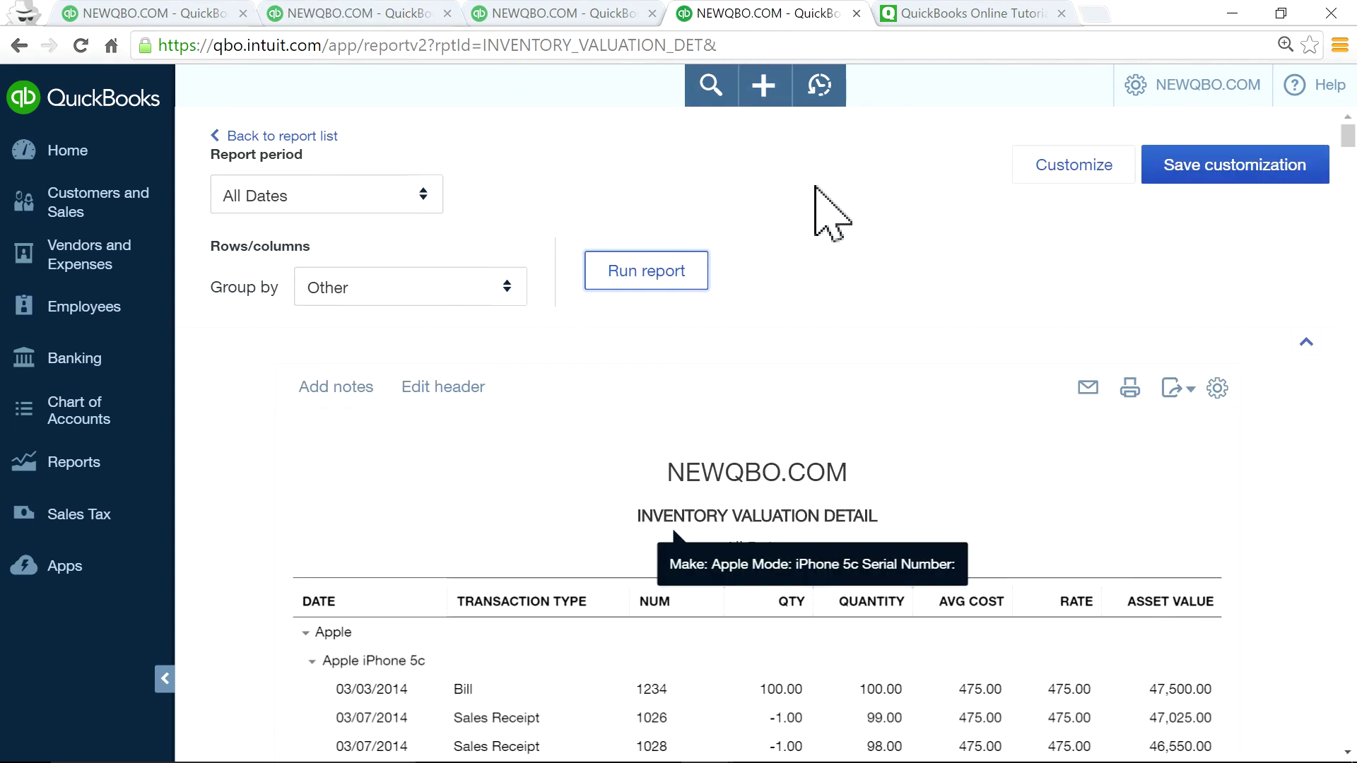
pyautogui.click(769, 91)
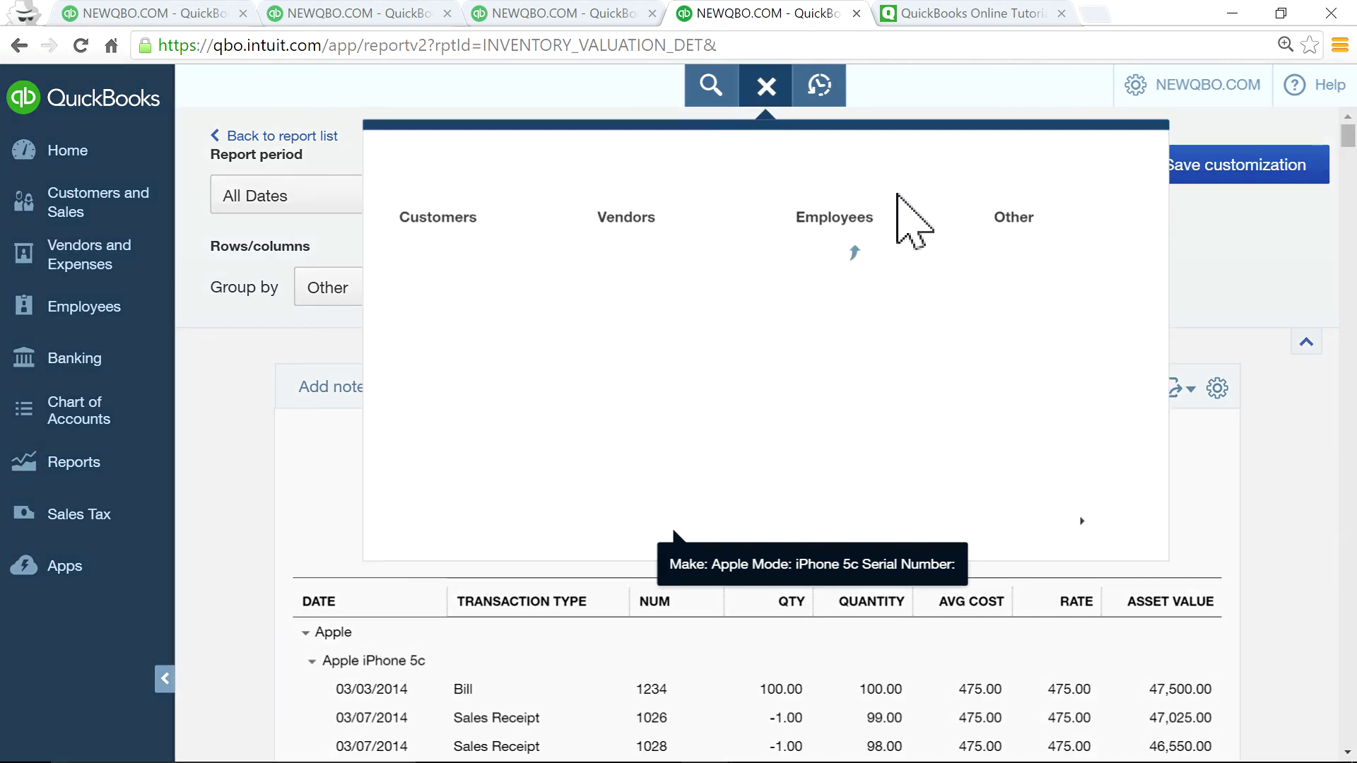
pyautogui.click(81, 45)
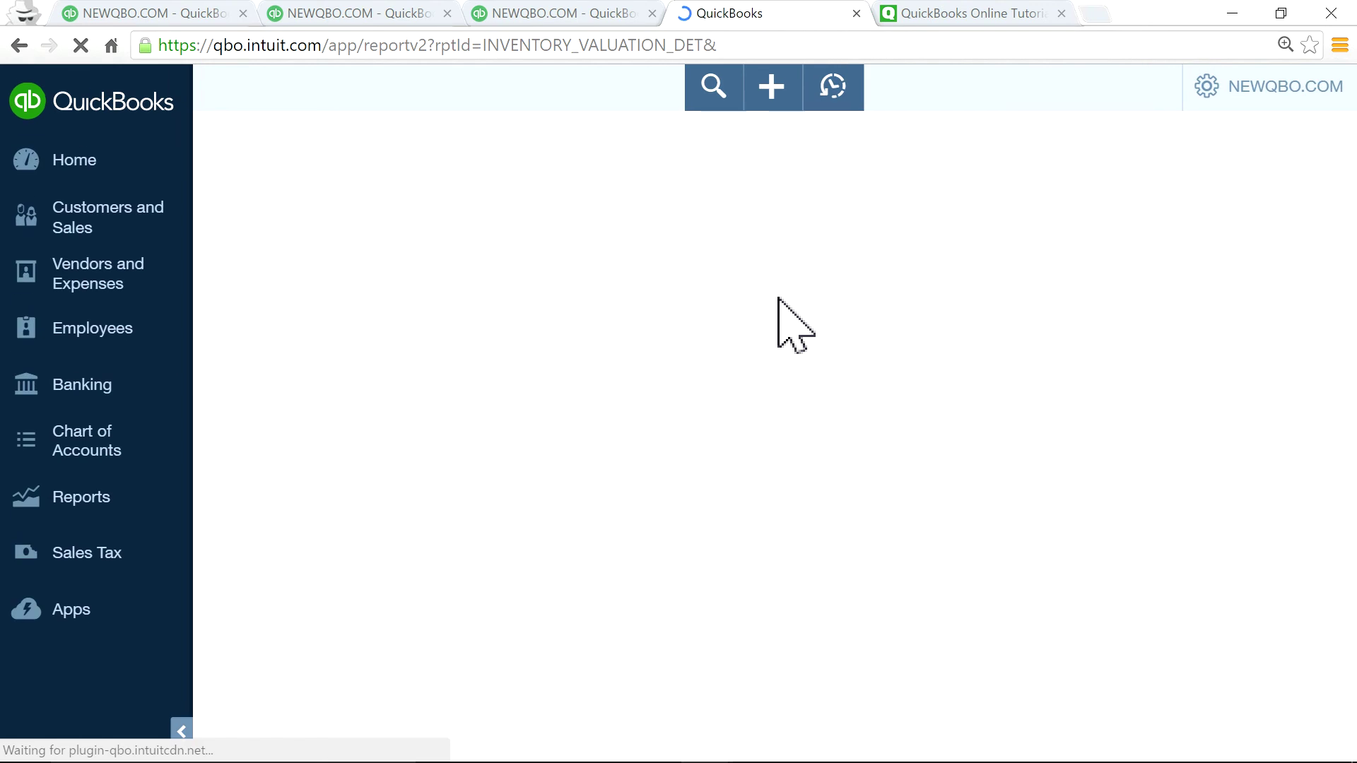
# - Review the quantities in the Physical Inventory Worksheet and the Inventory Valuation Summary
pyautogui.click(569, 14)
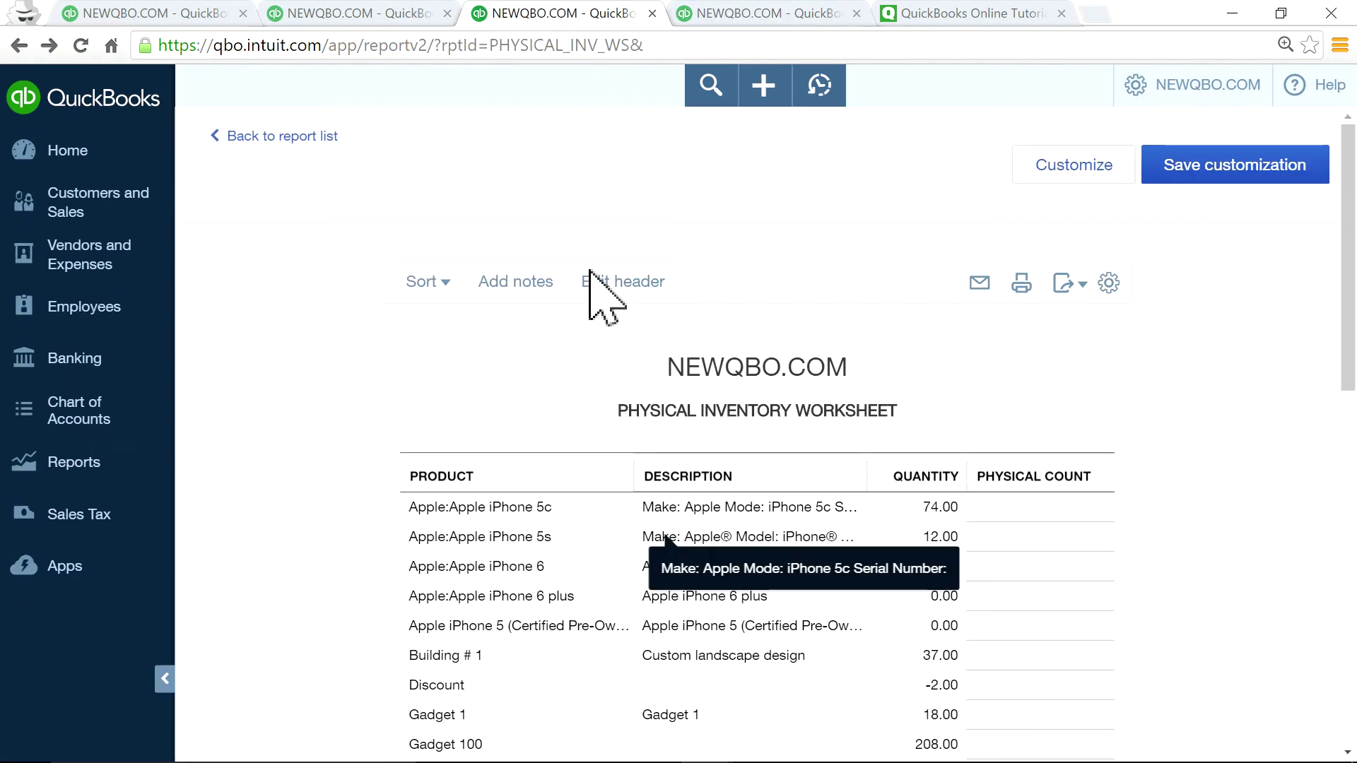
pyautogui.click(355, 16)
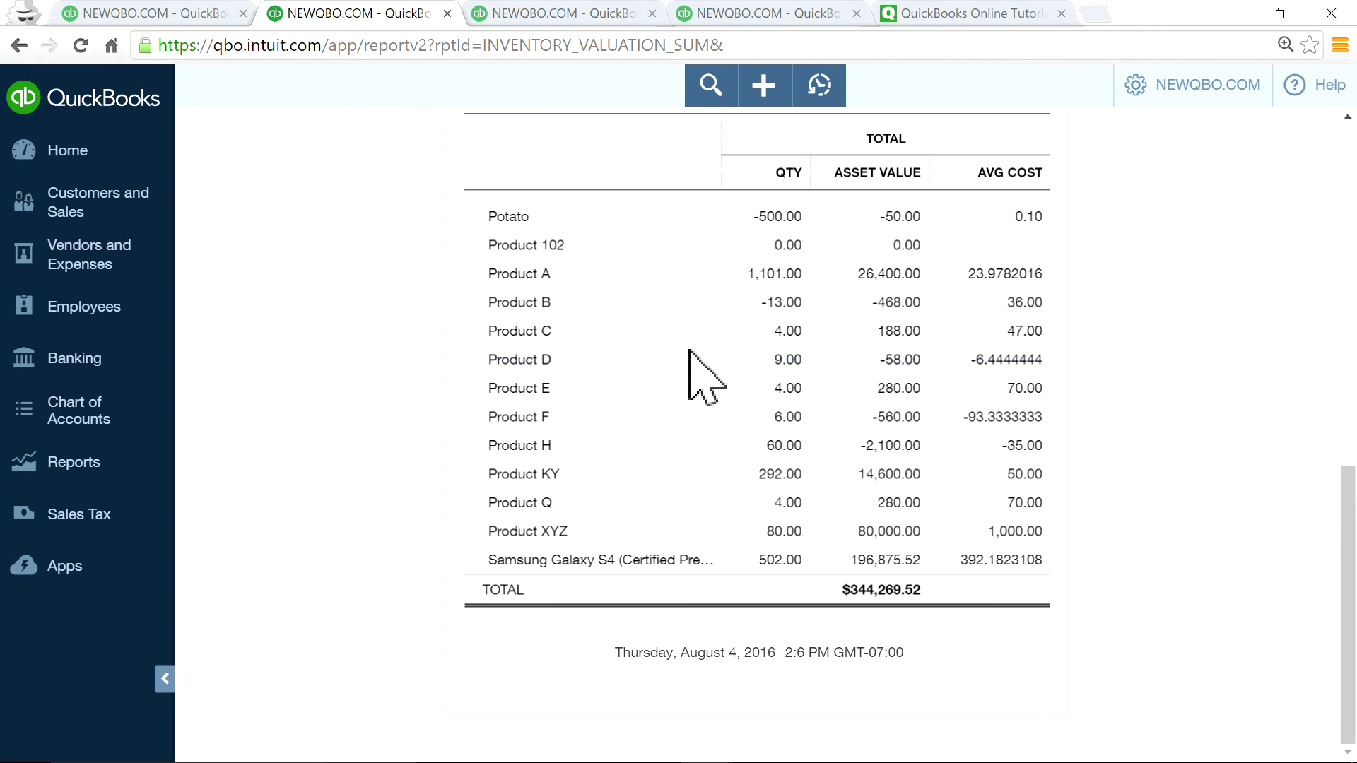
pyautogui.scroll(8, 689, 351)
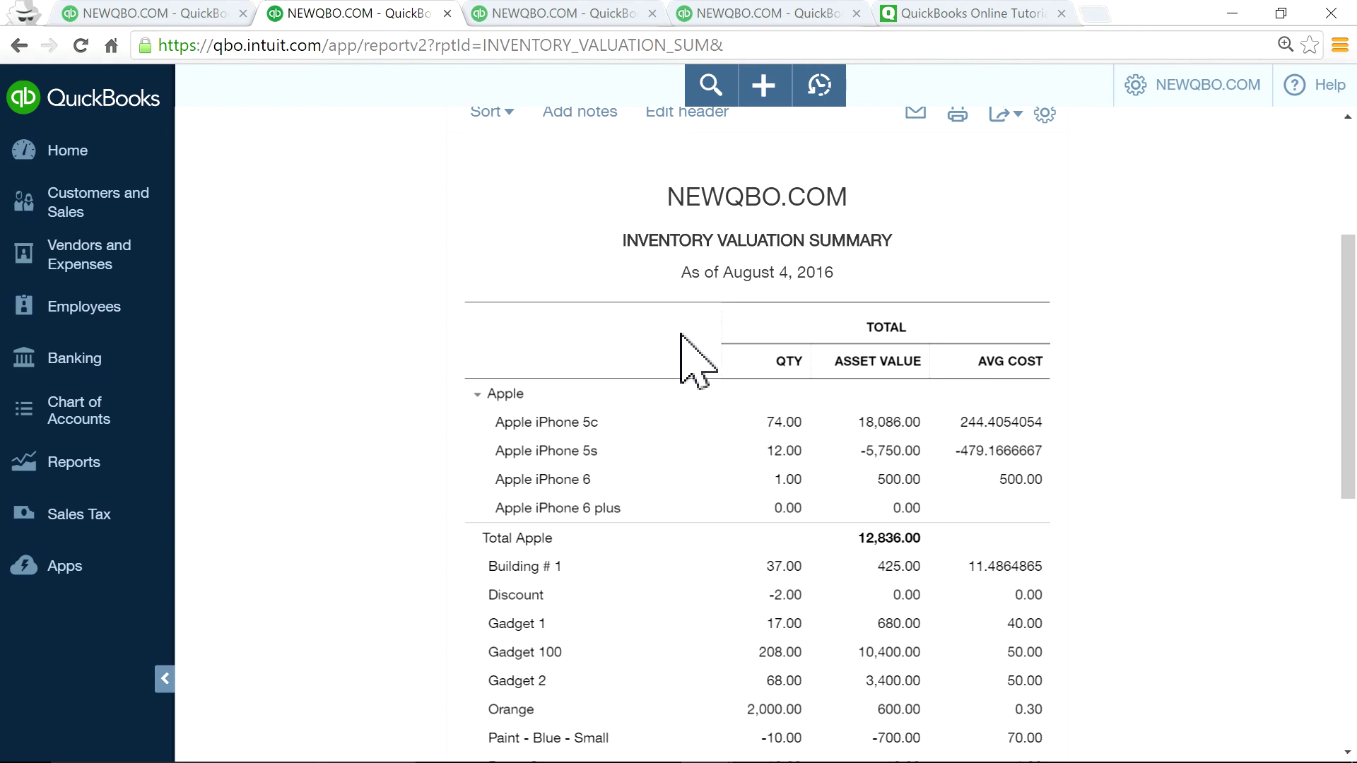
# - Start a new journal entry from the Inventory Valuation Detail page, with Inventory Asset as the account on line 1
pyautogui.click(763, 13)
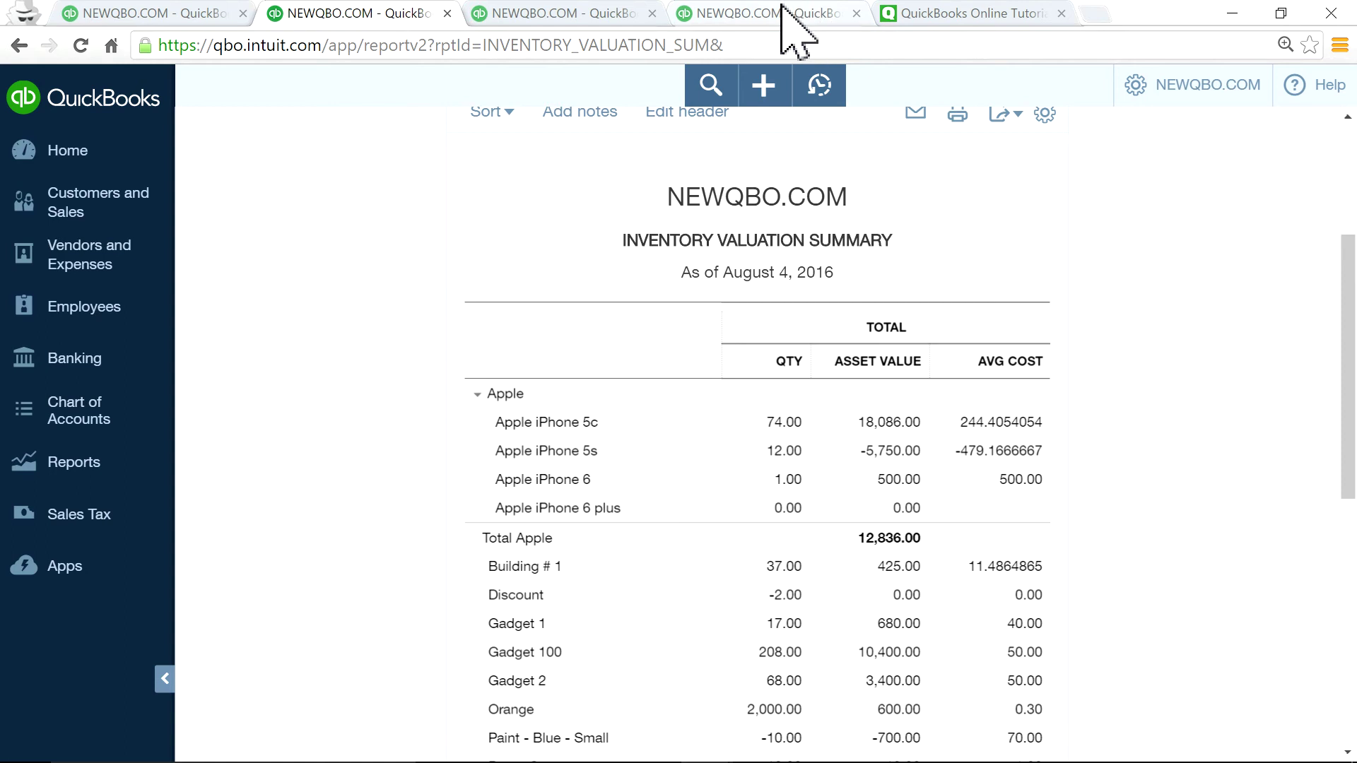
pyautogui.click(767, 92)
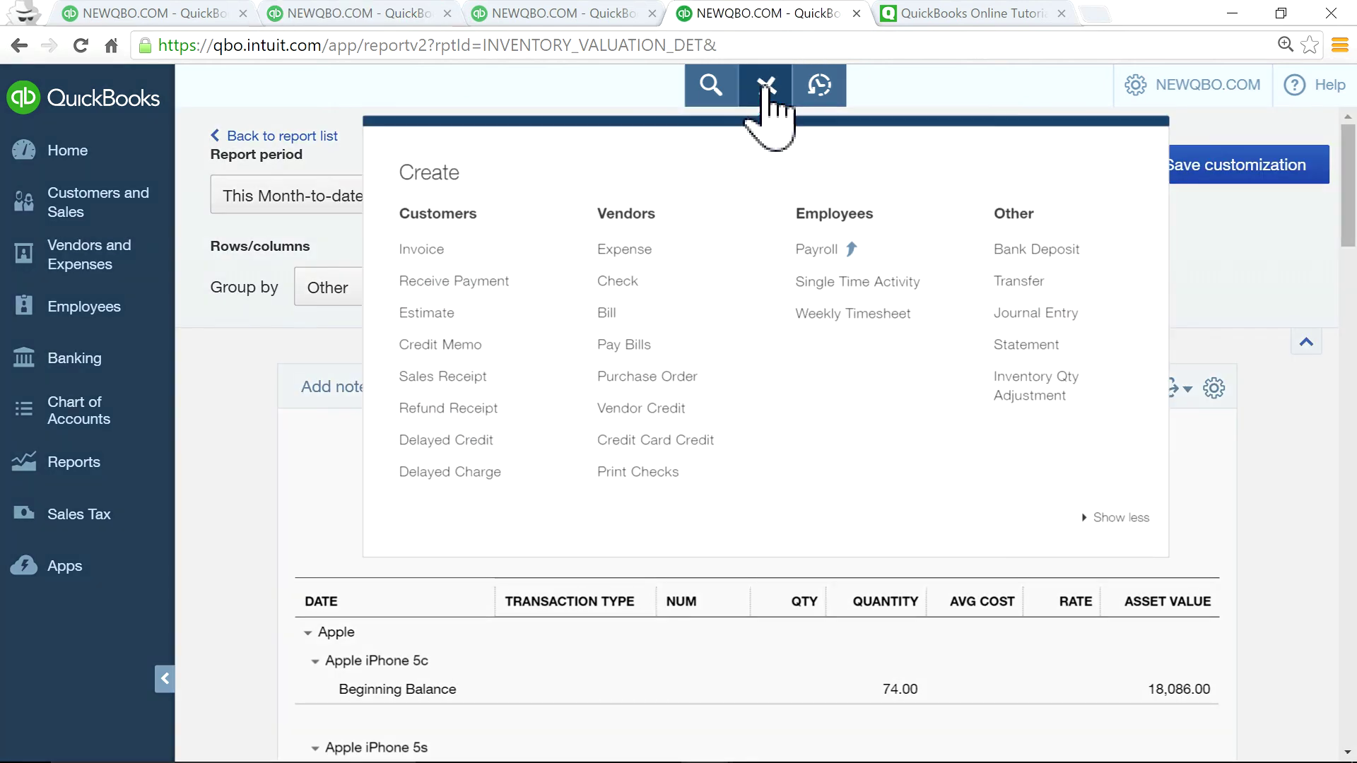
pyautogui.click(1028, 319)
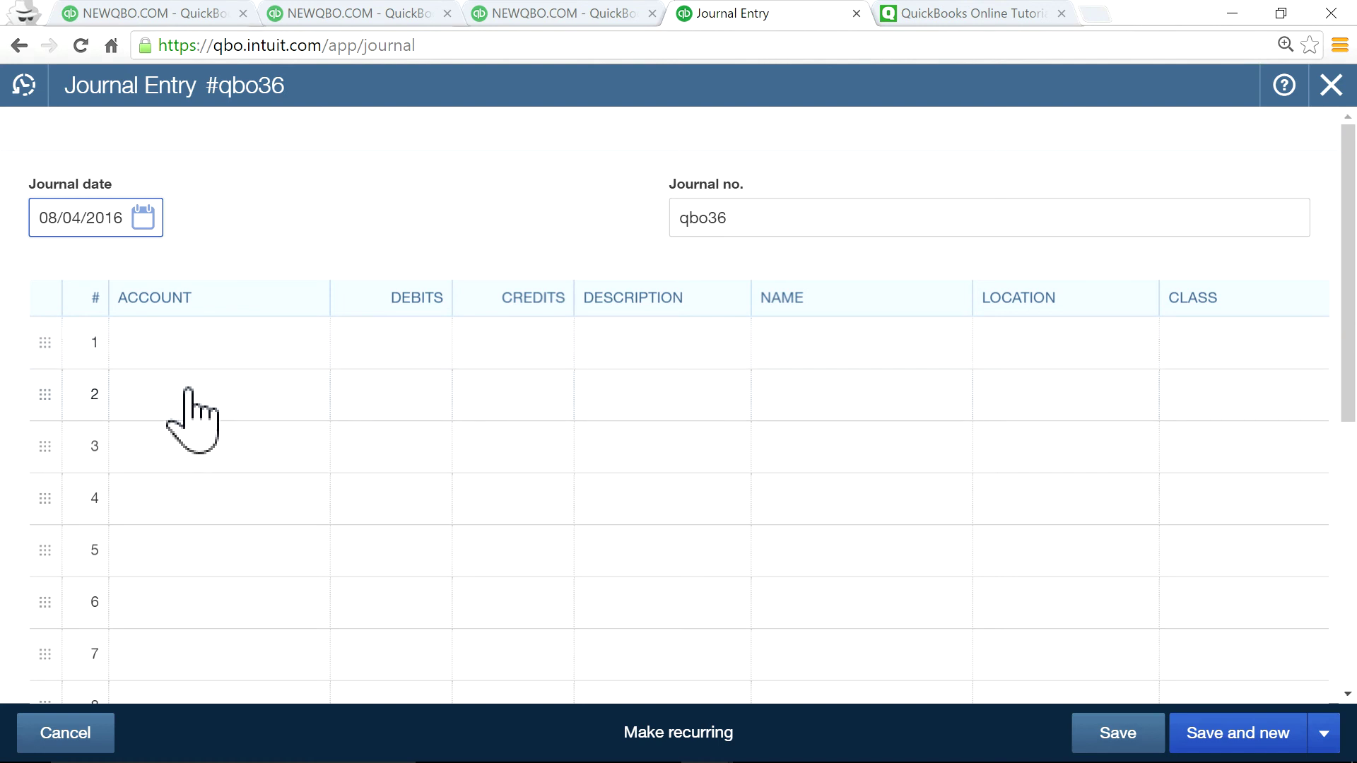
pyautogui.click(218, 346)
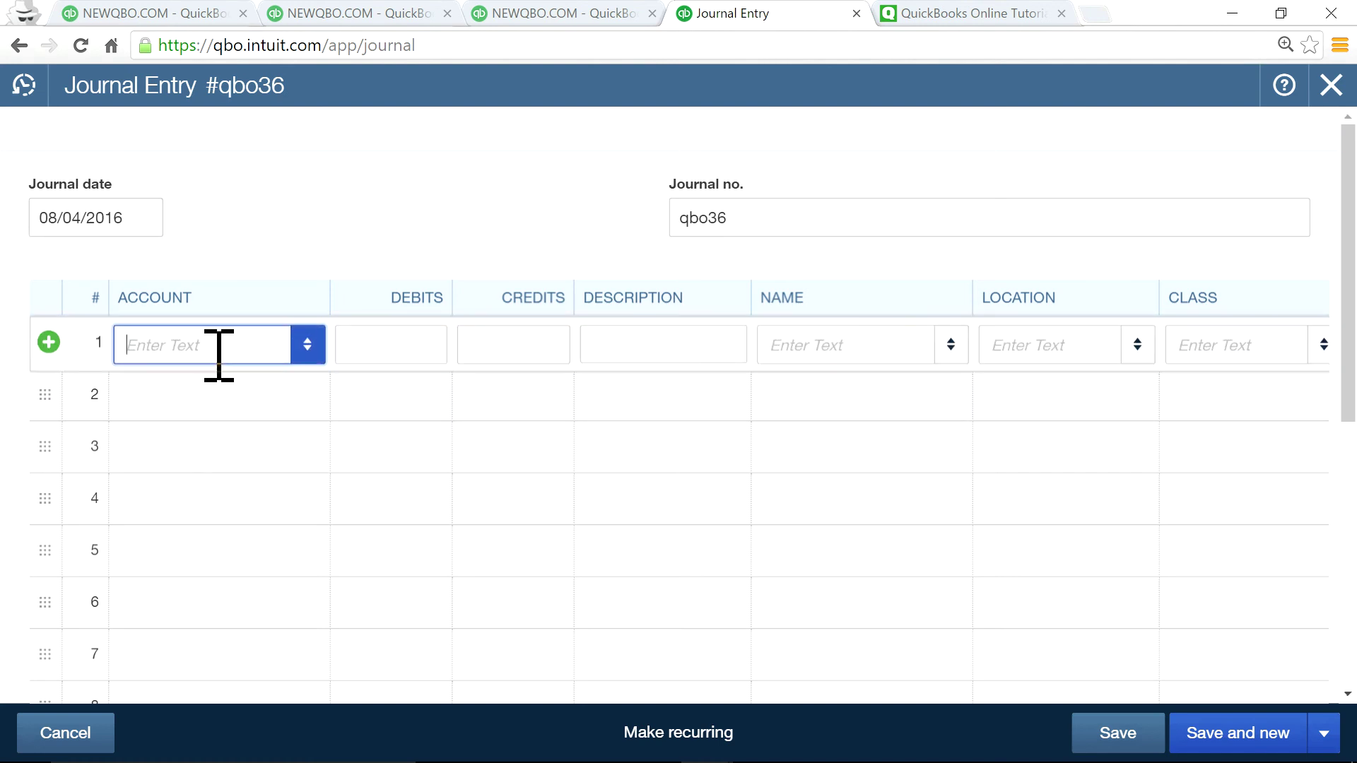
pyautogui.write('inve')
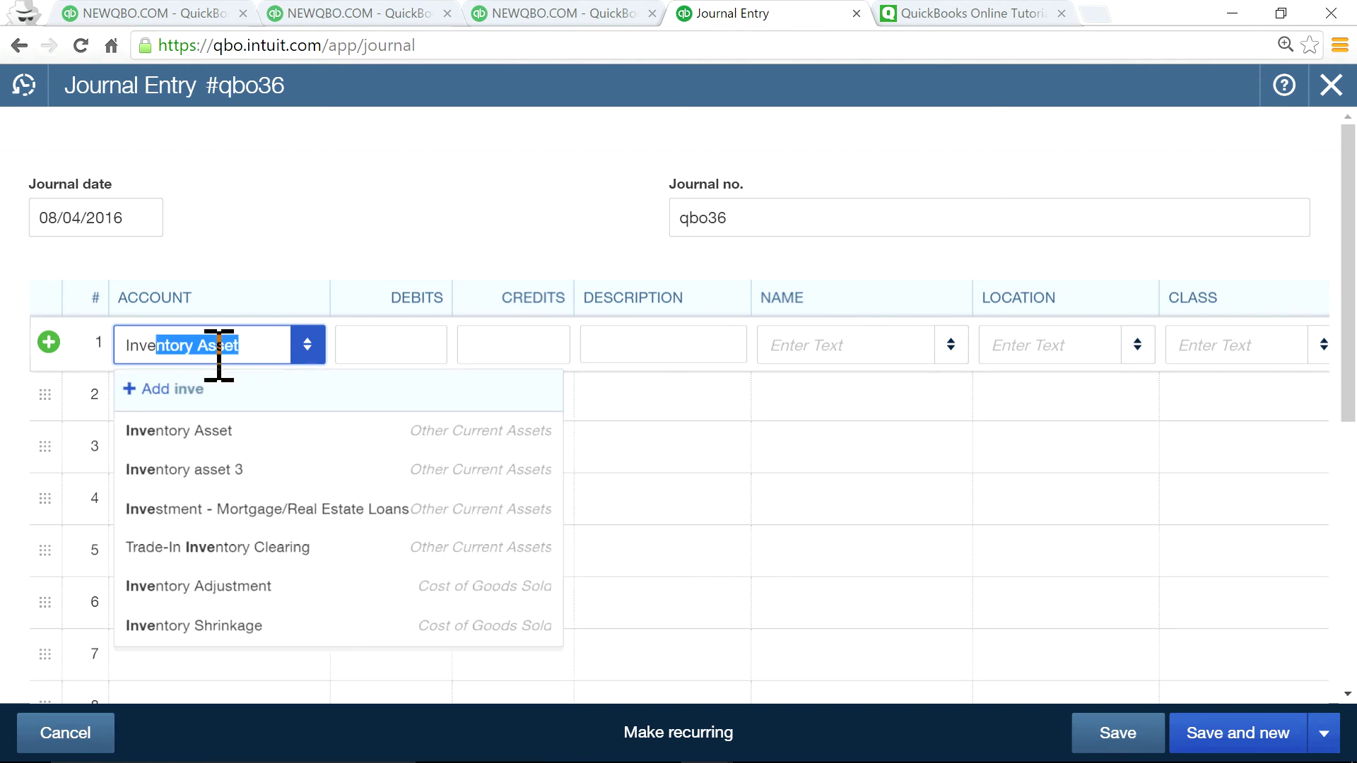
pyautogui.click(216, 433)
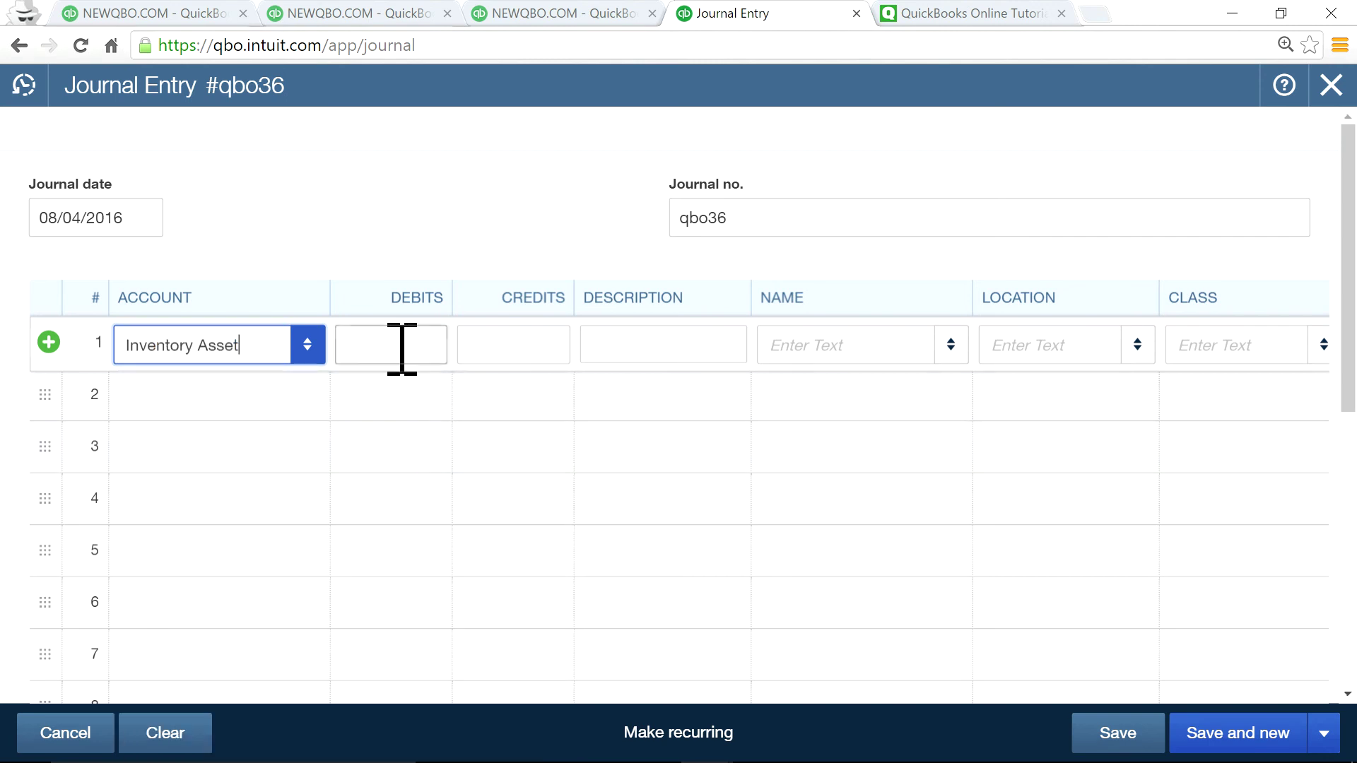
# - Set the account on line 2 of the journal entry to Inventory Adjustment
pyautogui.click(268, 397)
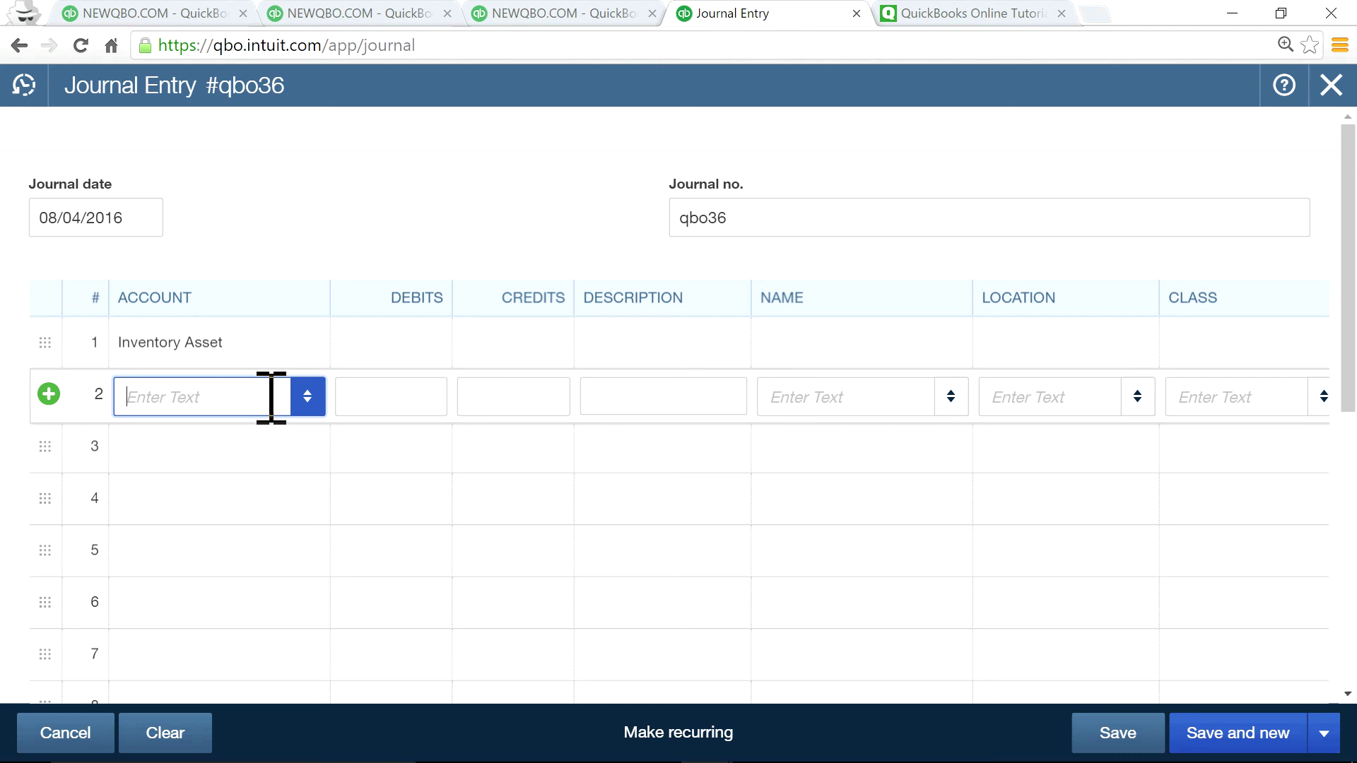
pyautogui.click(313, 400)
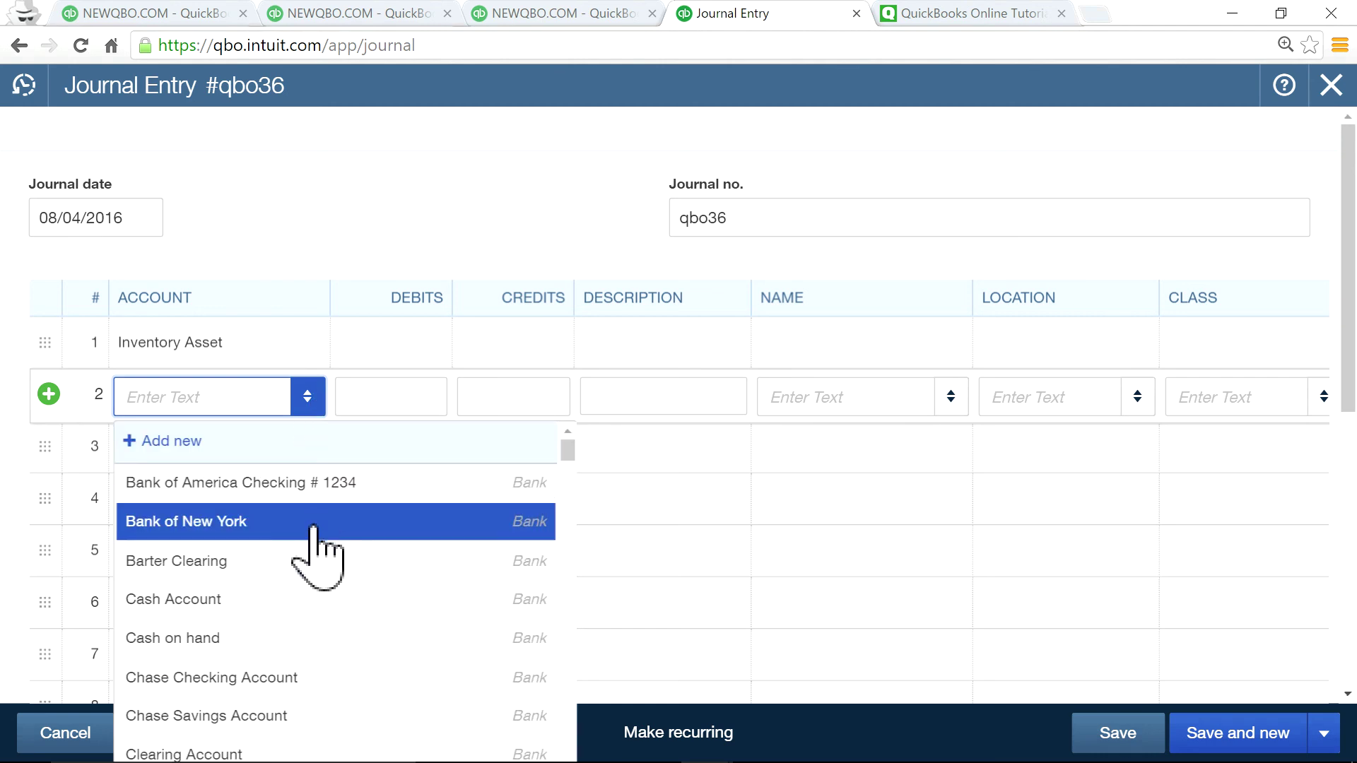
pyautogui.scroll(-4, 318, 548)
pyautogui.scroll(-6, 316, 527)
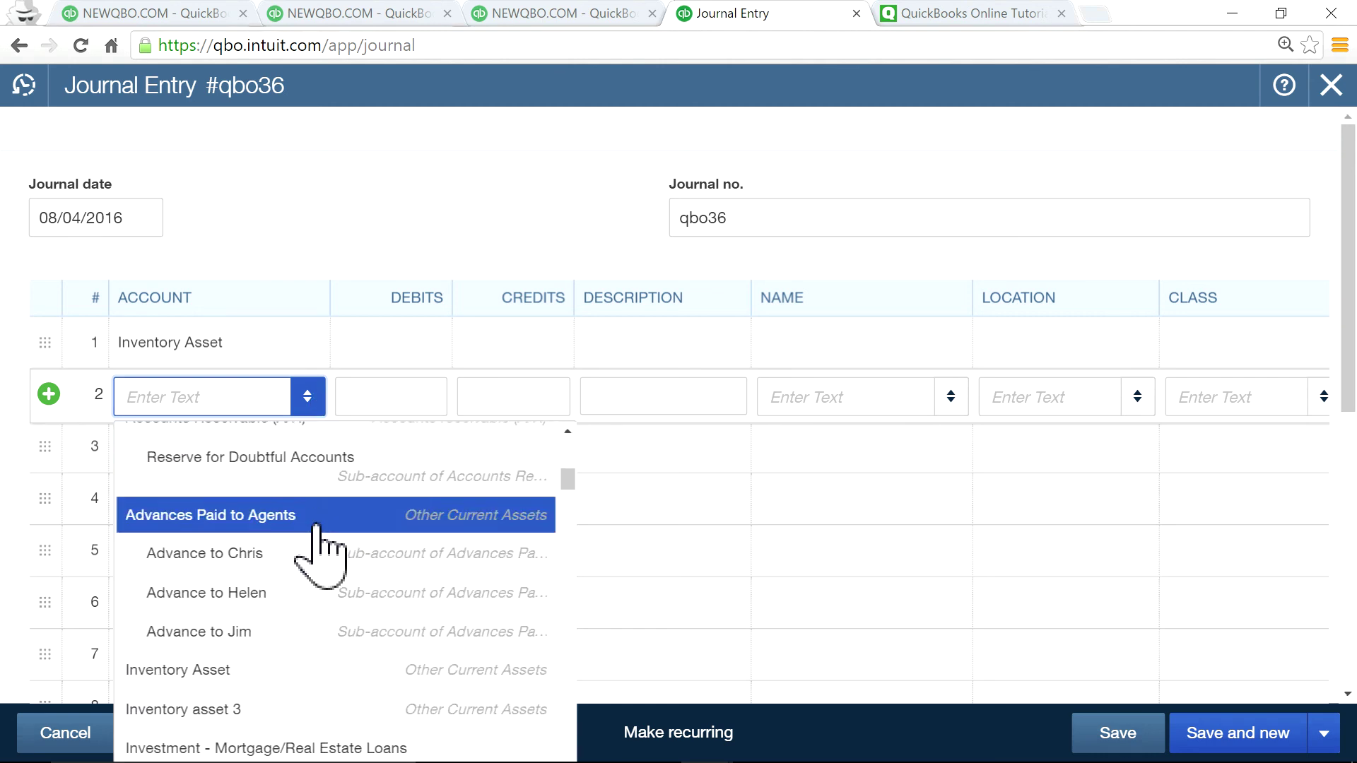
pyautogui.write('i')
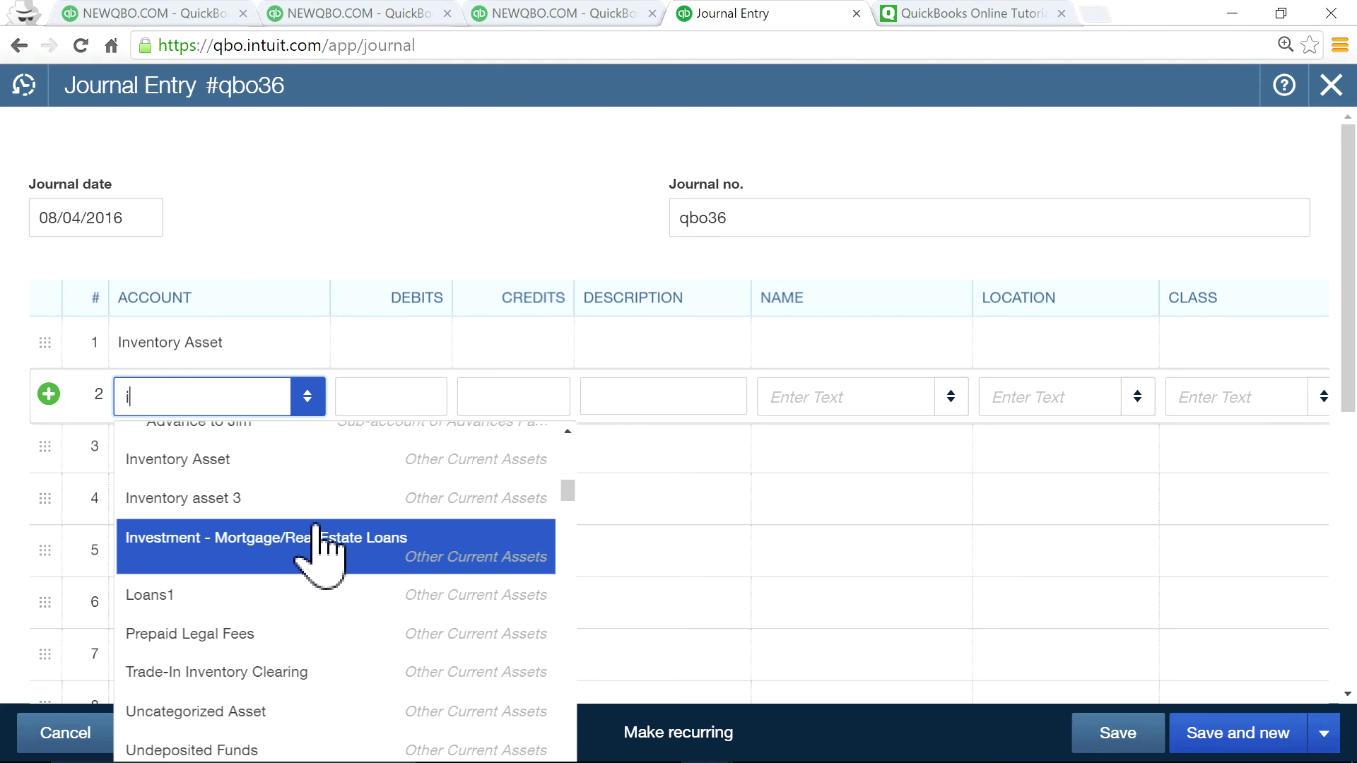
pyautogui.write('nventory Asset')
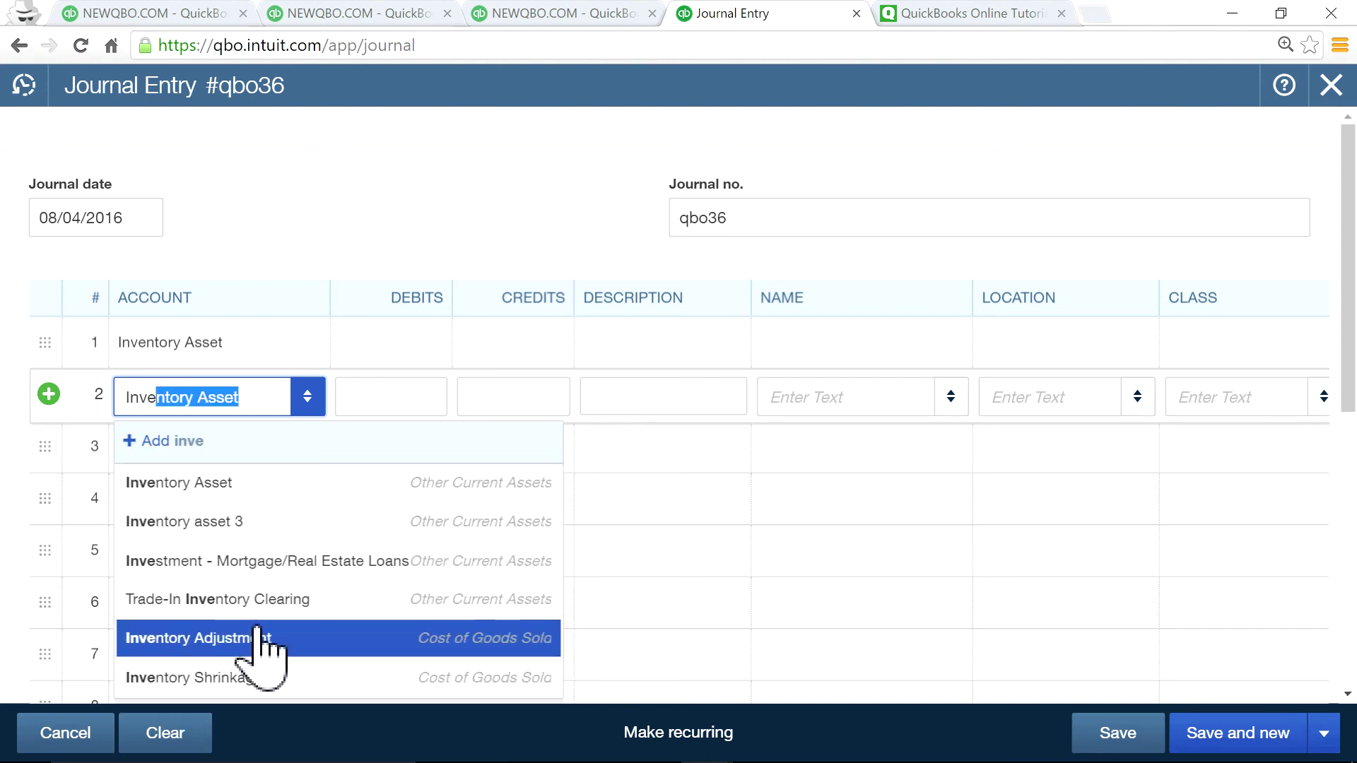
pyautogui.click(258, 636)
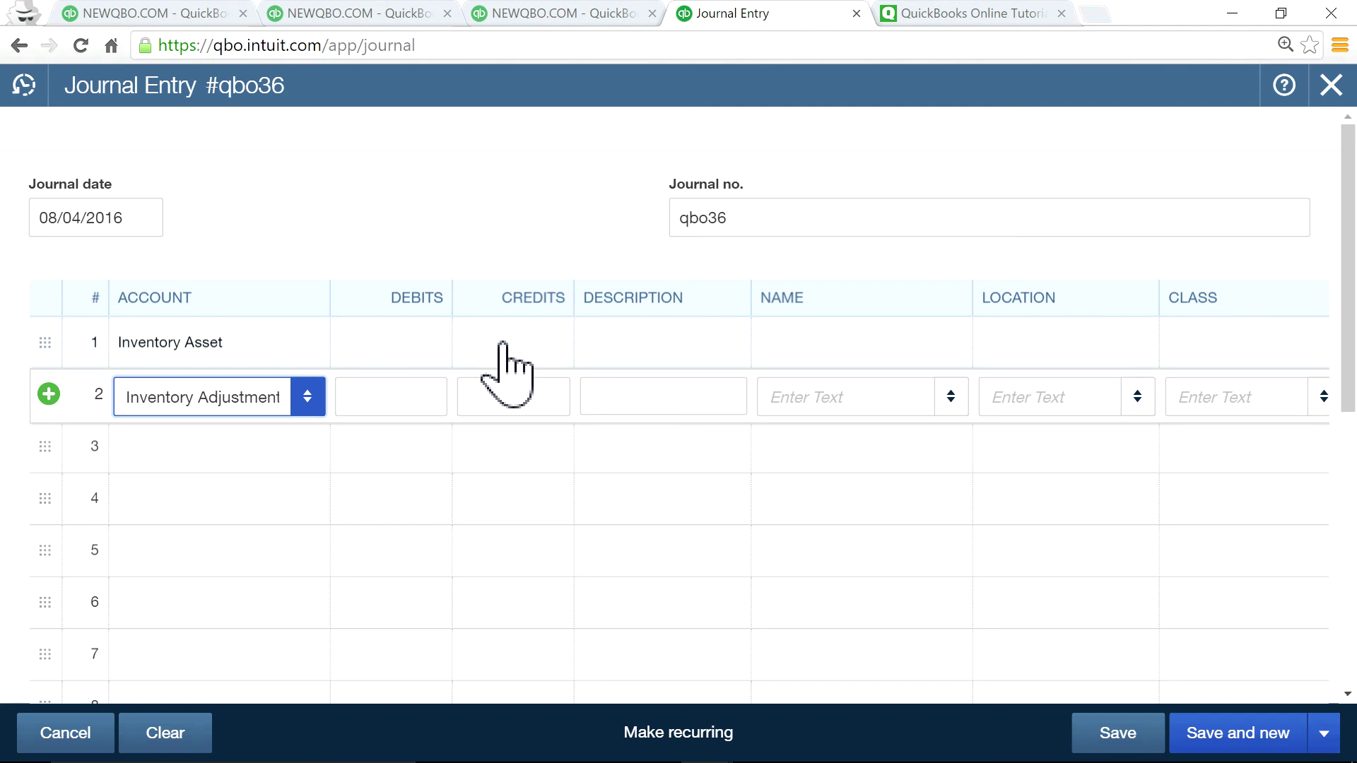
# - Enter a debit of 1000 for the Inventory Asset account on line 1
pyautogui.click(399, 339)
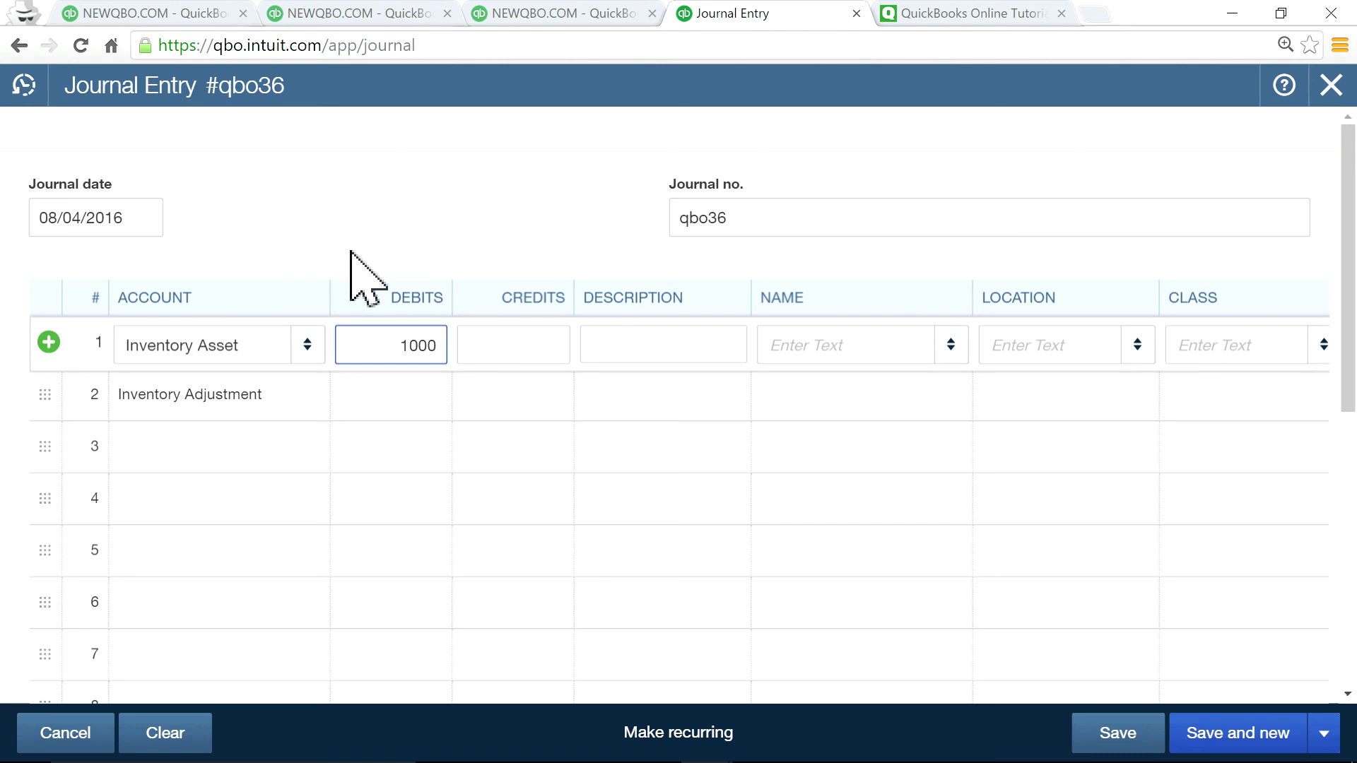
pyautogui.click(351, 252)
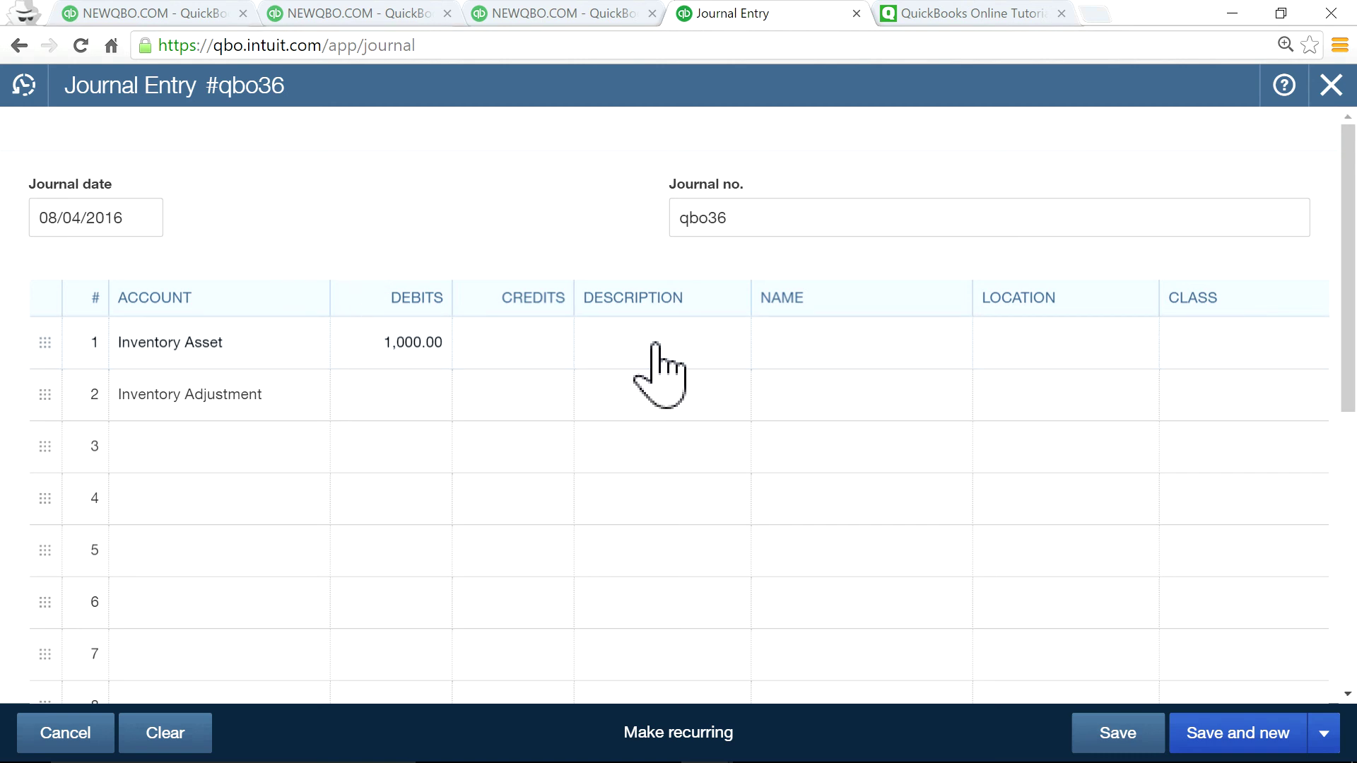
pyautogui.click(633, 350)
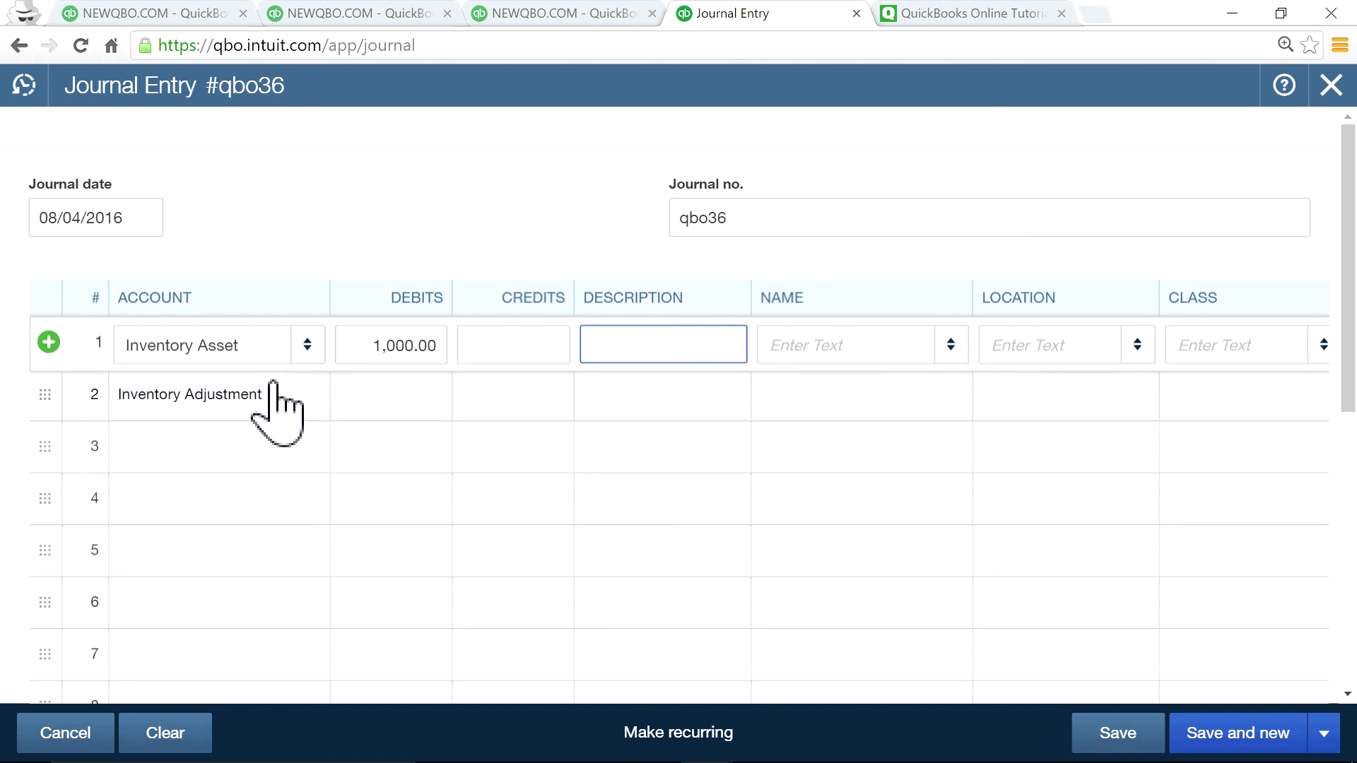
# - Change the account on line 2 to Inventory Asset with a credit of 1,000.00
pyautogui.click(221, 400)
pyautogui.write('Inve')
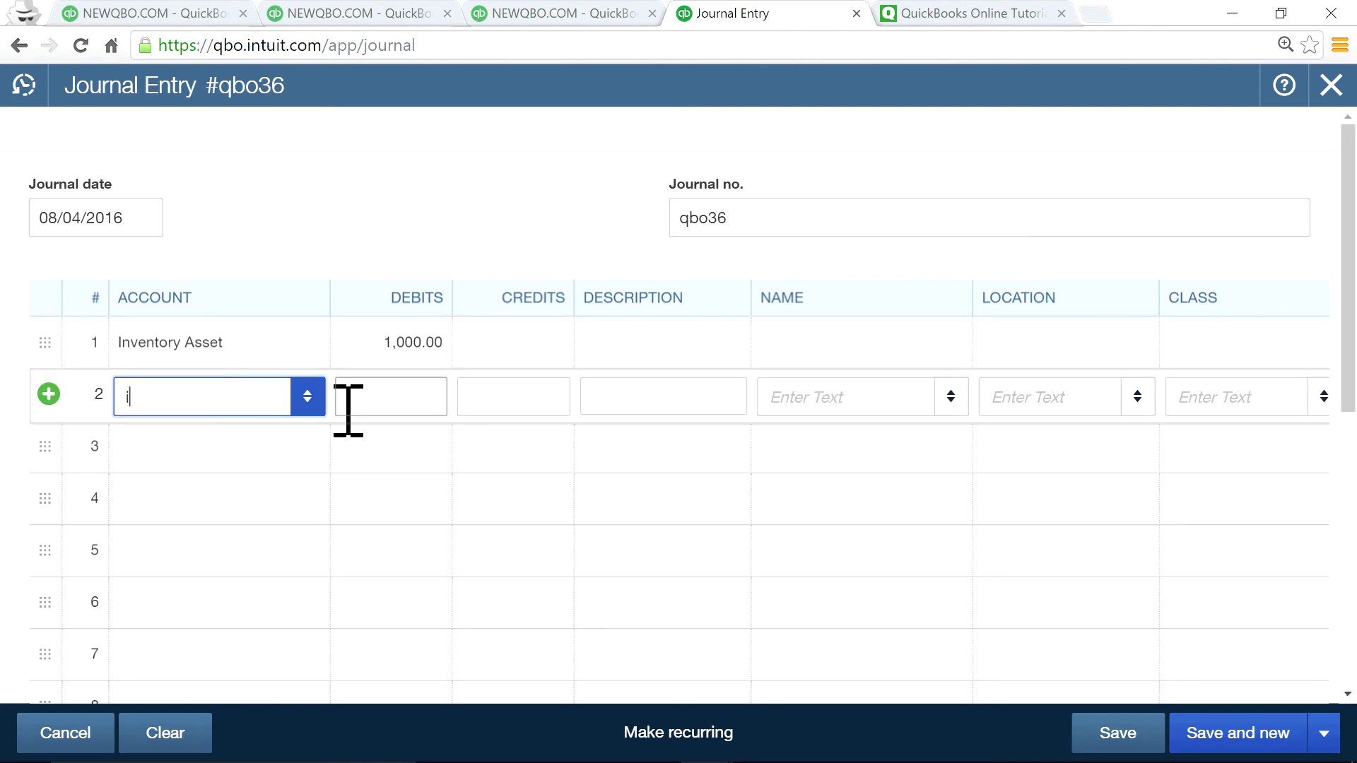
pyautogui.click(537, 397)
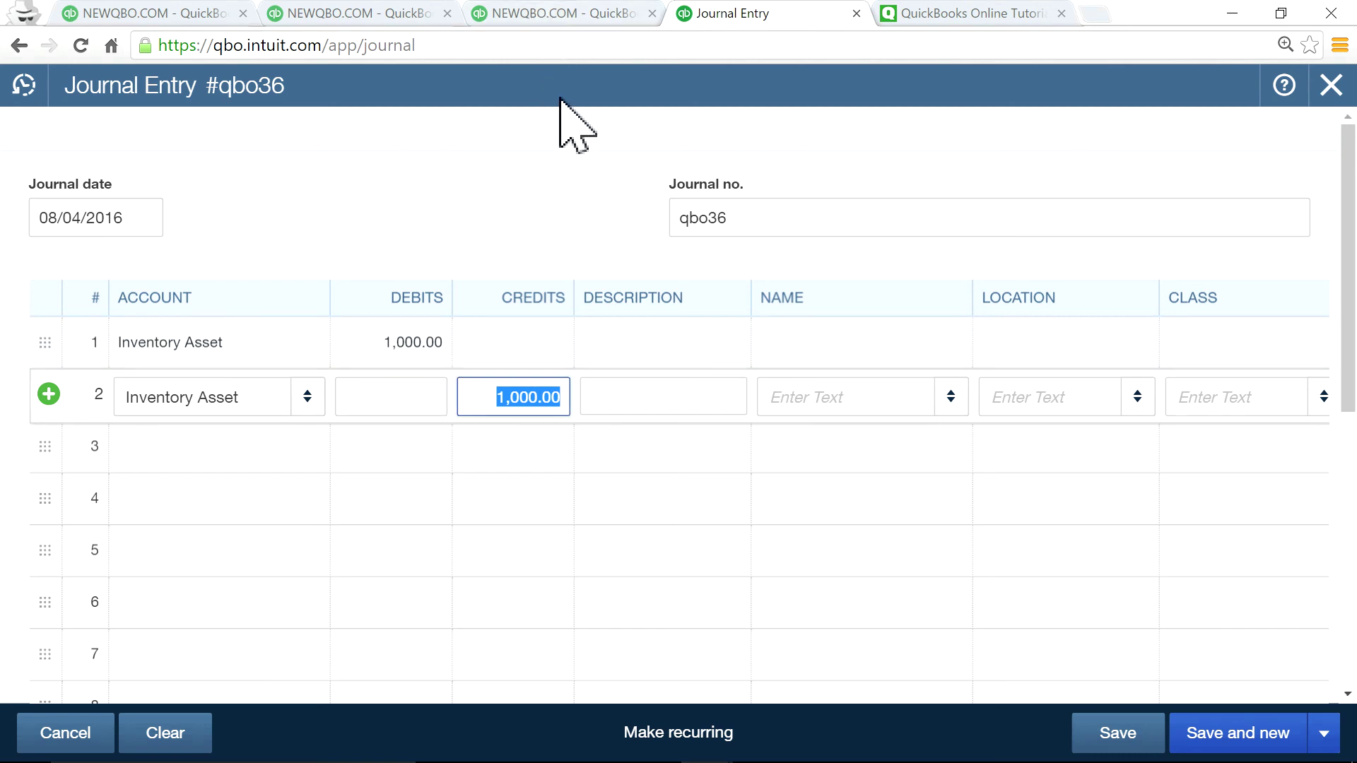
# - Add Inventory Adjustment from Cost of Goods Sold as the account on line 3
pyautogui.click(182, 460)
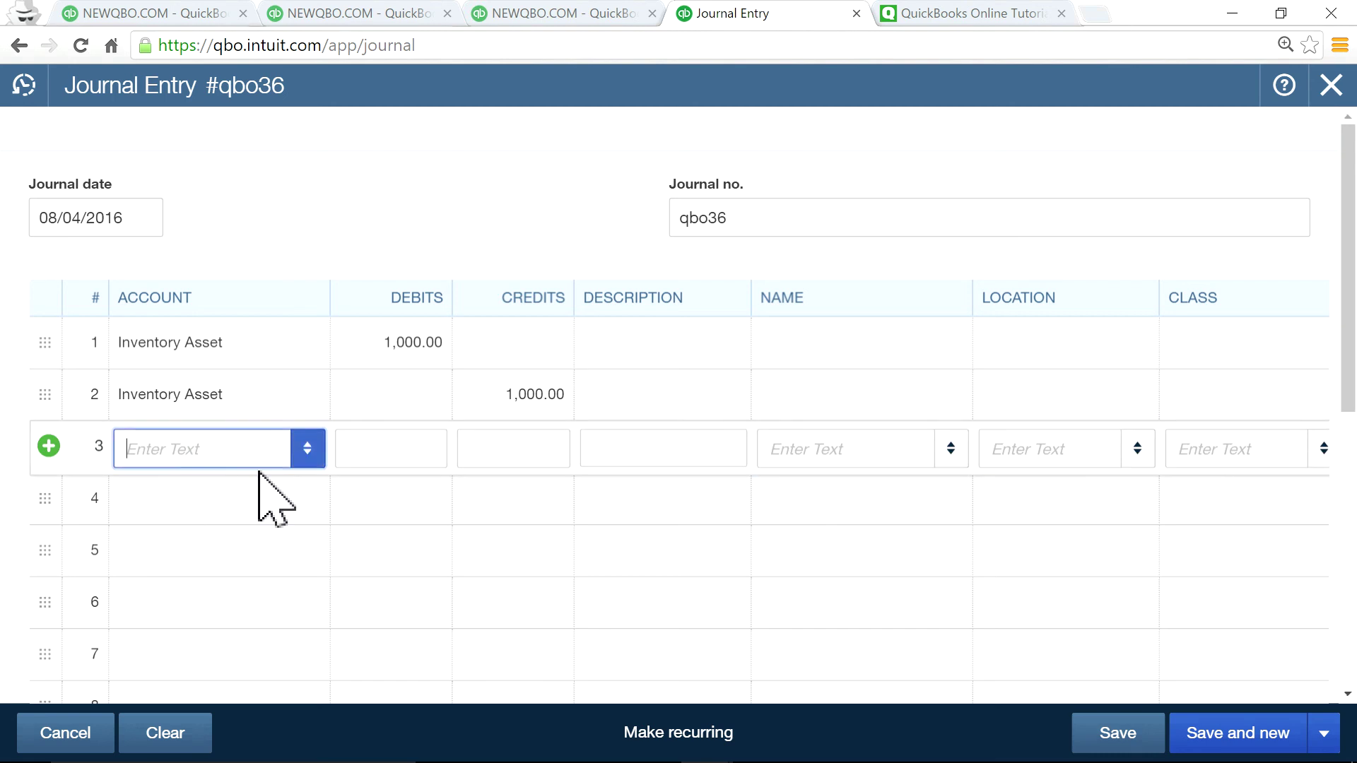
pyautogui.click(307, 453)
pyautogui.click(494, 494)
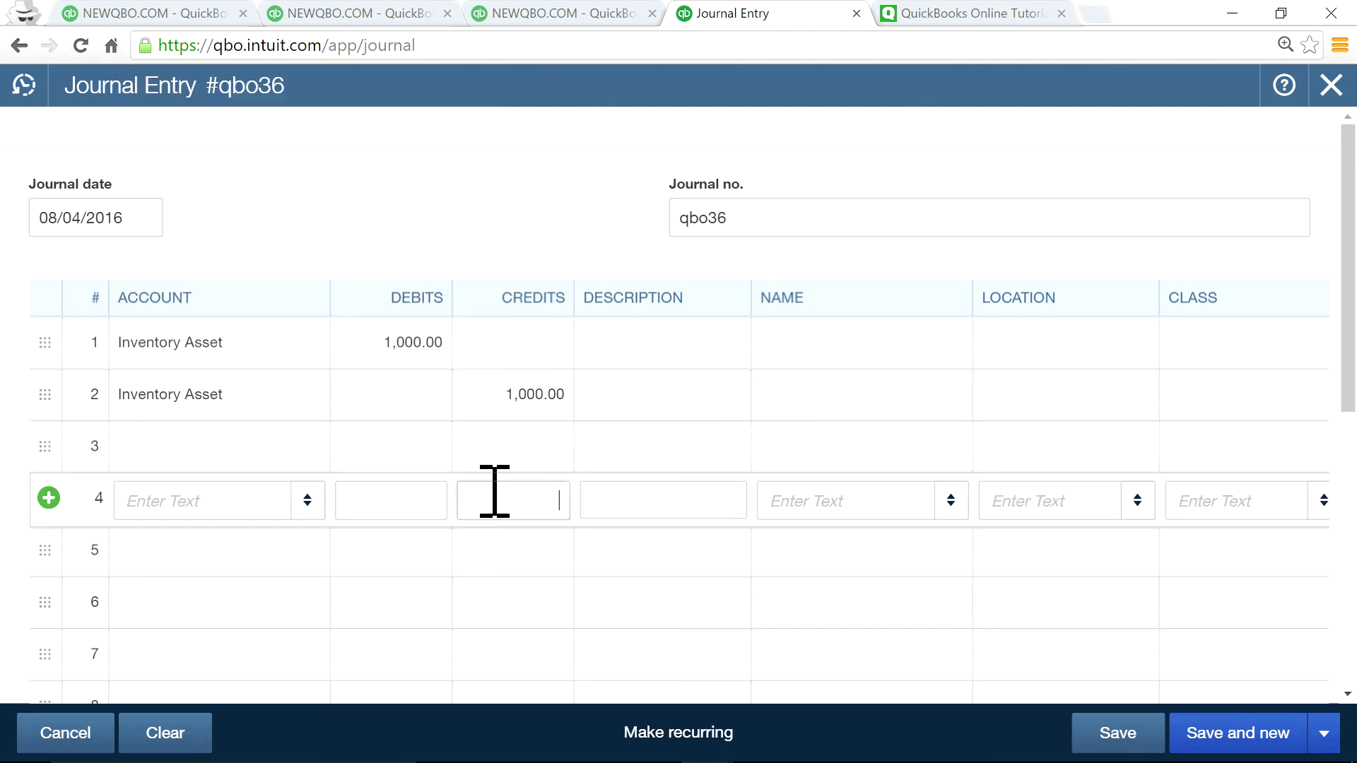
pyautogui.click(264, 448)
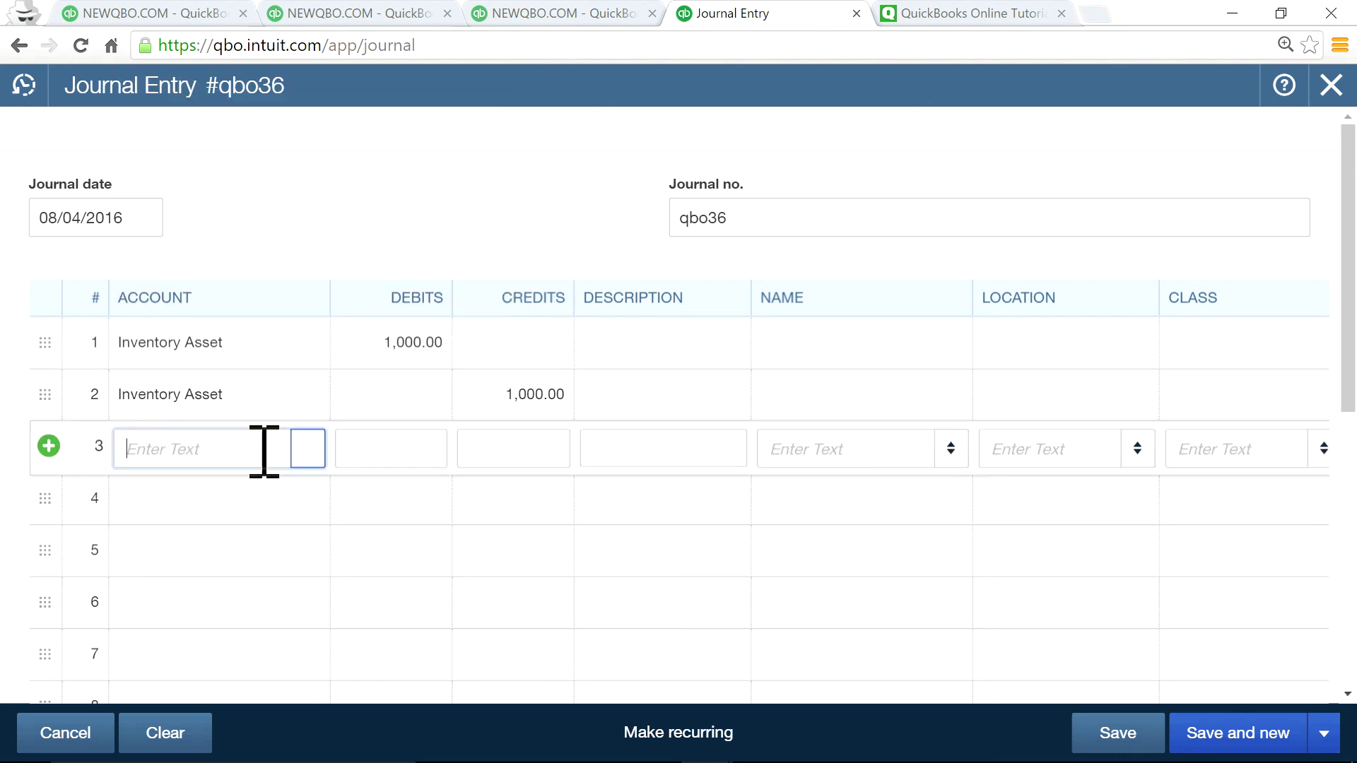
pyautogui.click(308, 449)
pyautogui.write('inve')
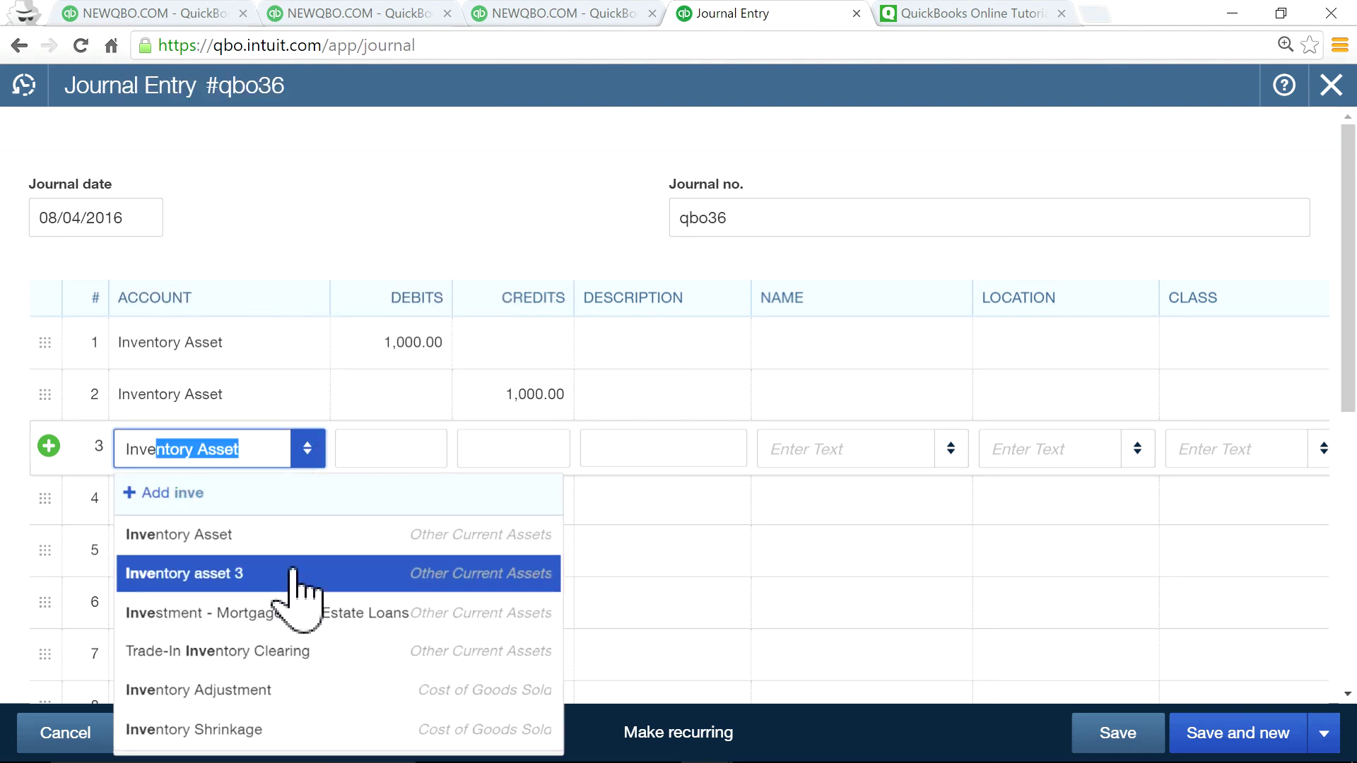
pyautogui.click(294, 690)
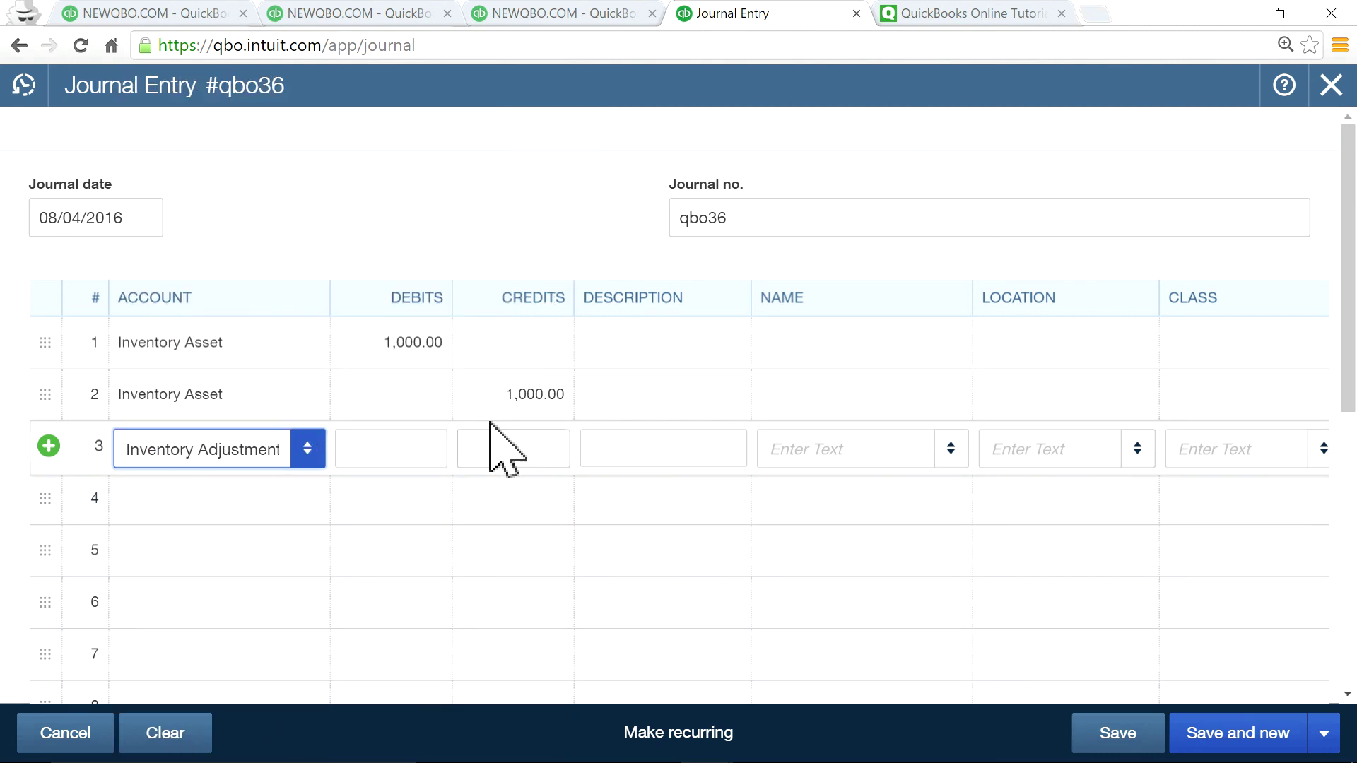
# - Set the credit on line 2 to 0 and the Inventory Adjustment credit on line 3 to 1,000.00
pyautogui.click(538, 396)
pyautogui.write('0')
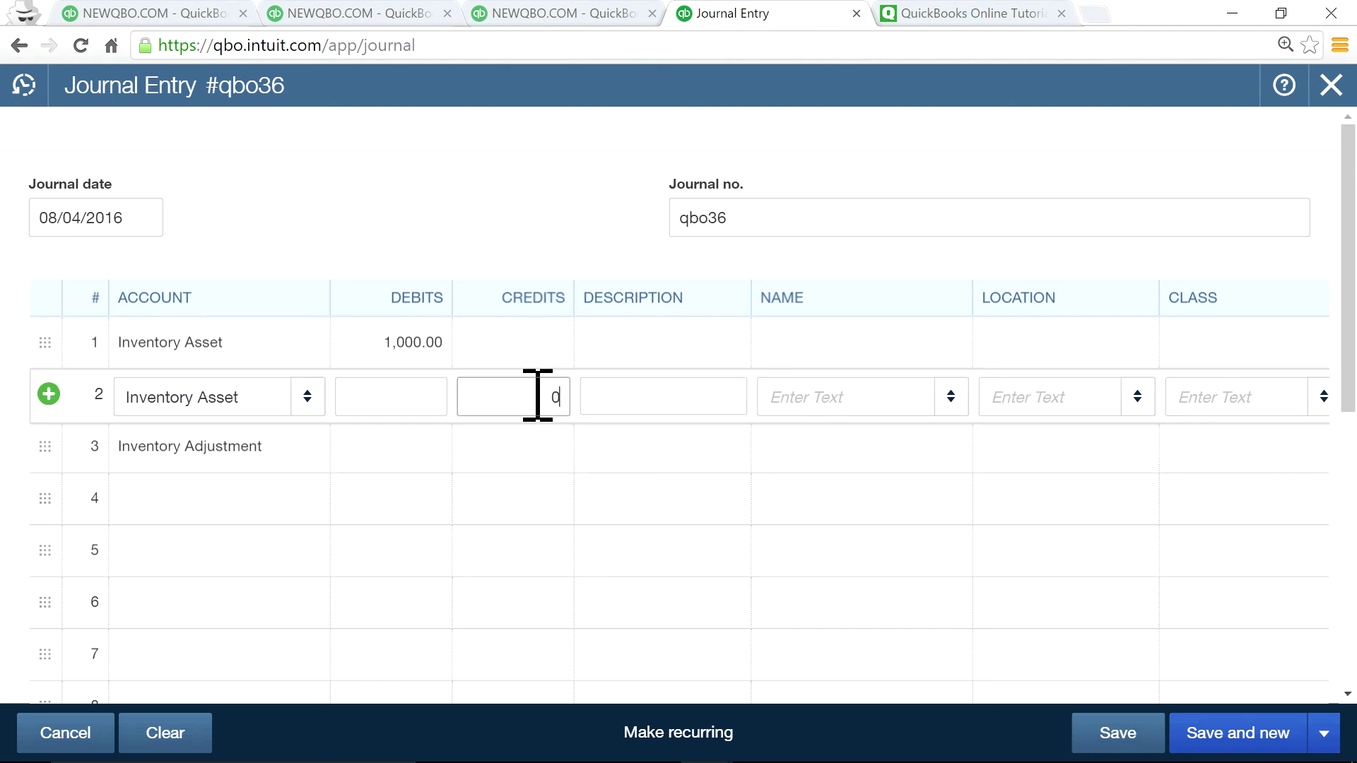
pyautogui.click(546, 446)
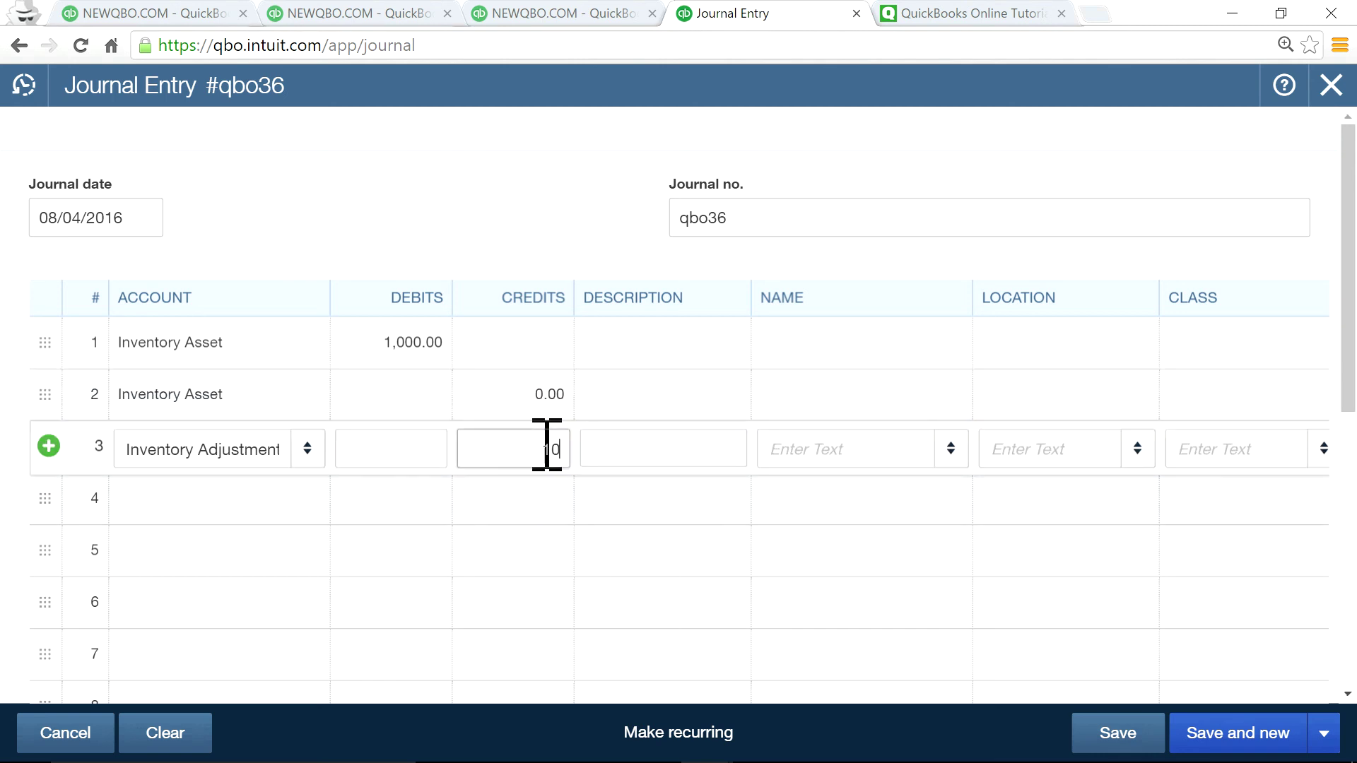
pyautogui.click(650, 503)
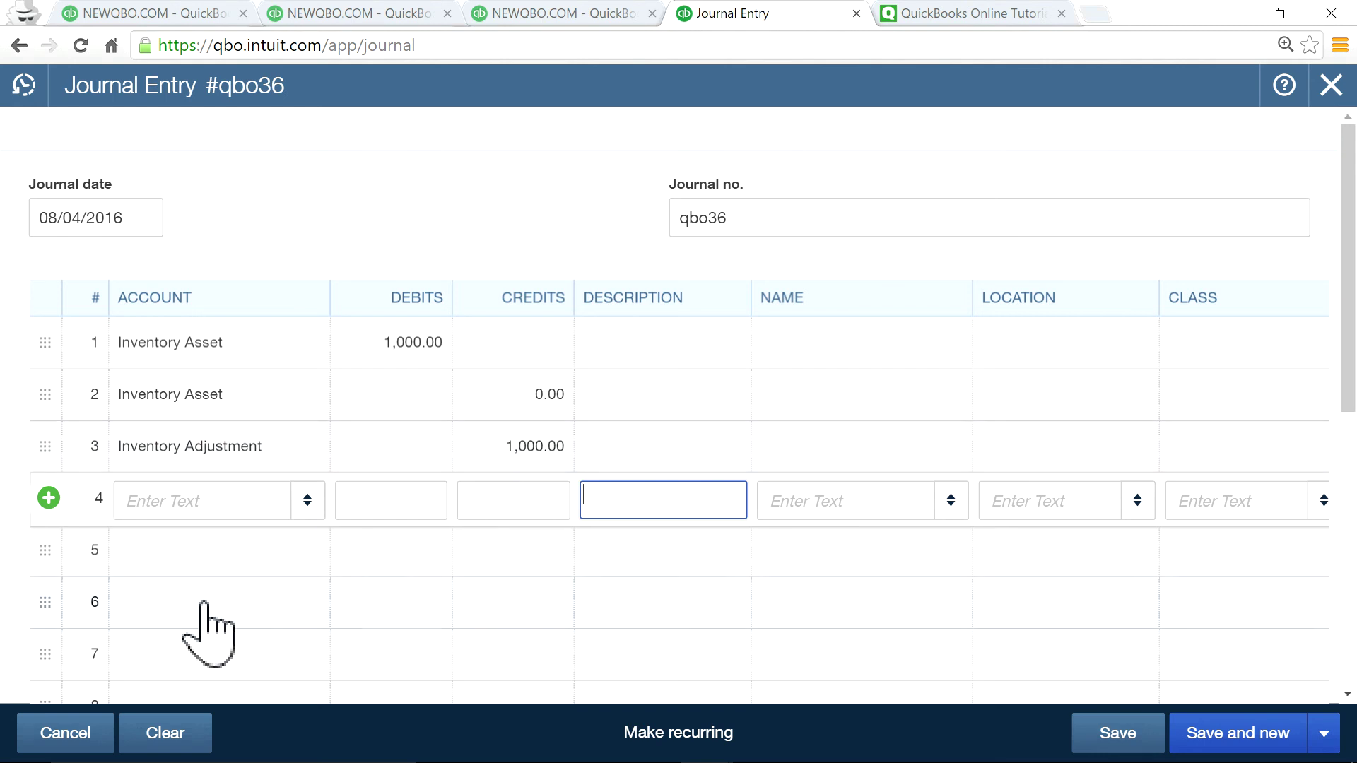
# - Enter Inventory Asset on line 5 with a credit of 1000, leaving line 4 blank
pyautogui.click(180, 562)
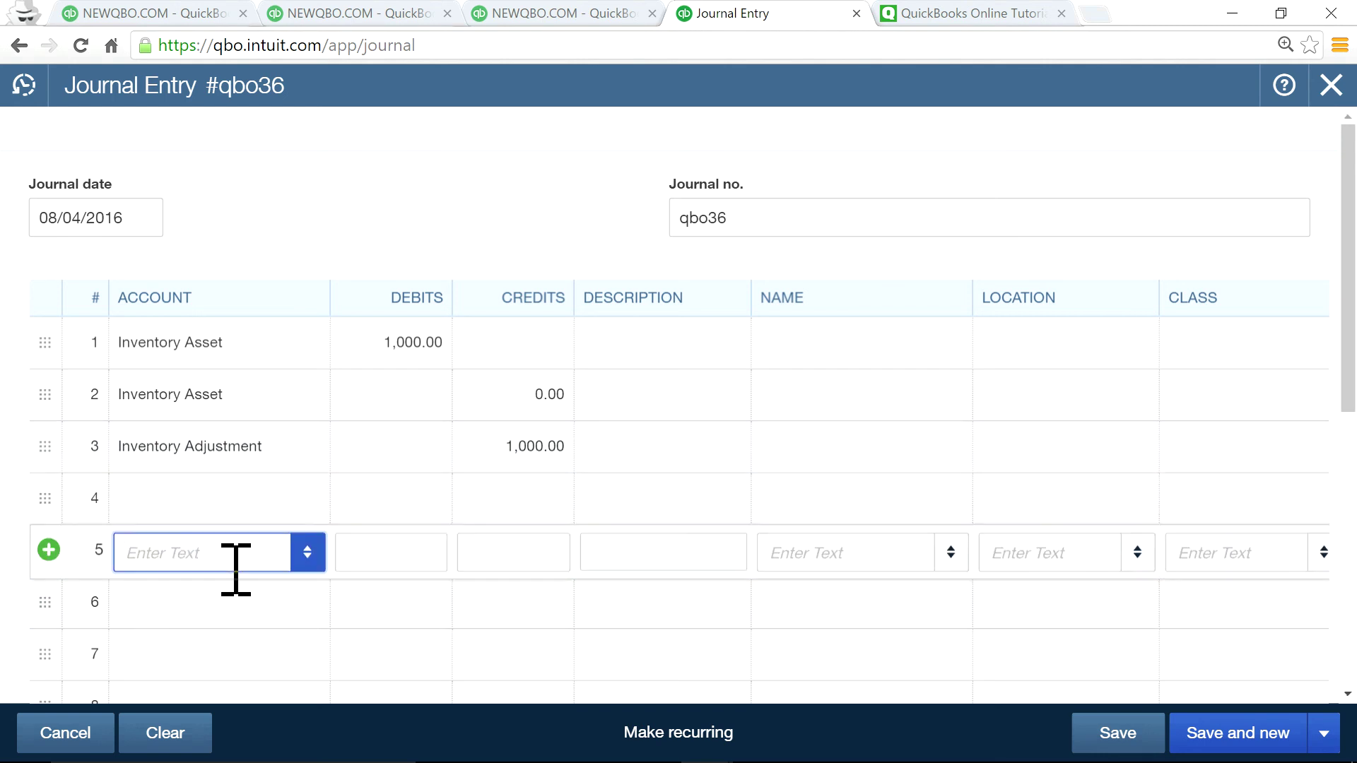
pyautogui.write('inv')
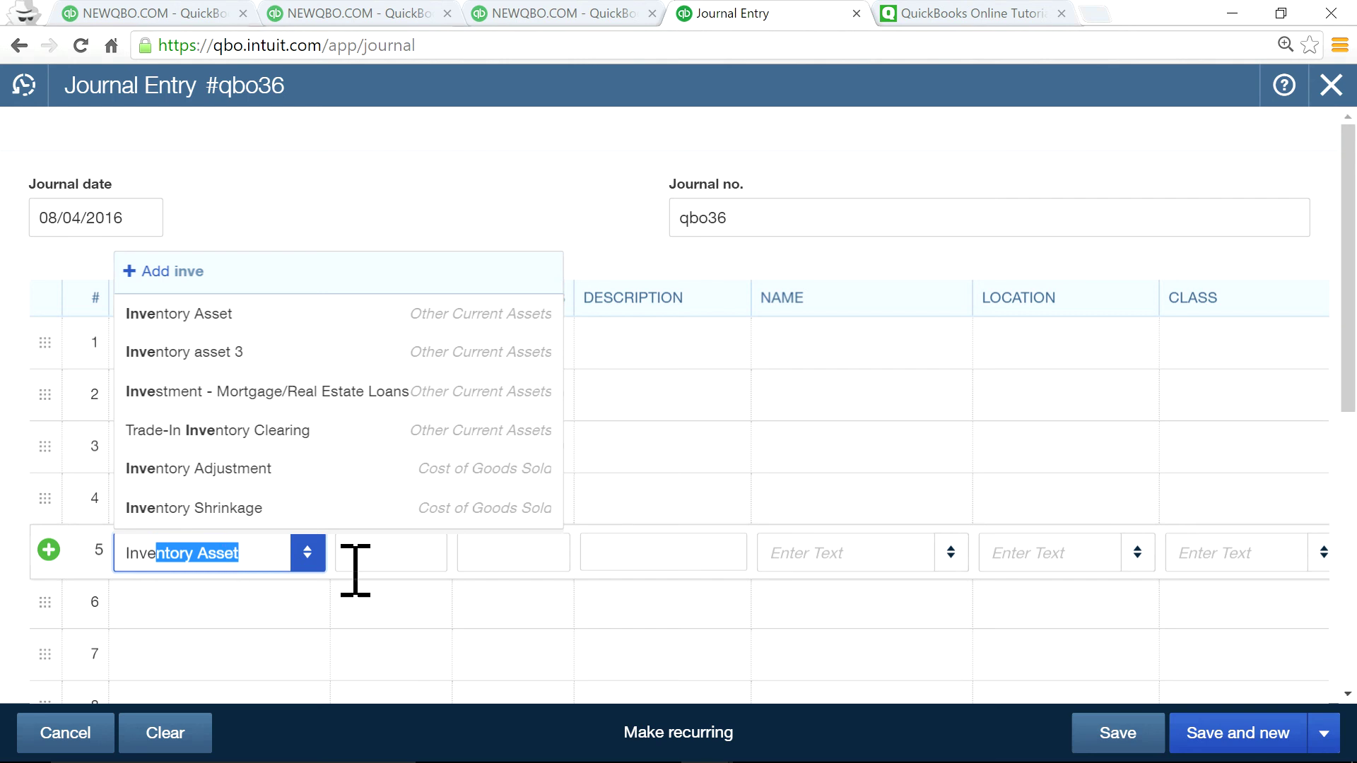
pyautogui.click(535, 559)
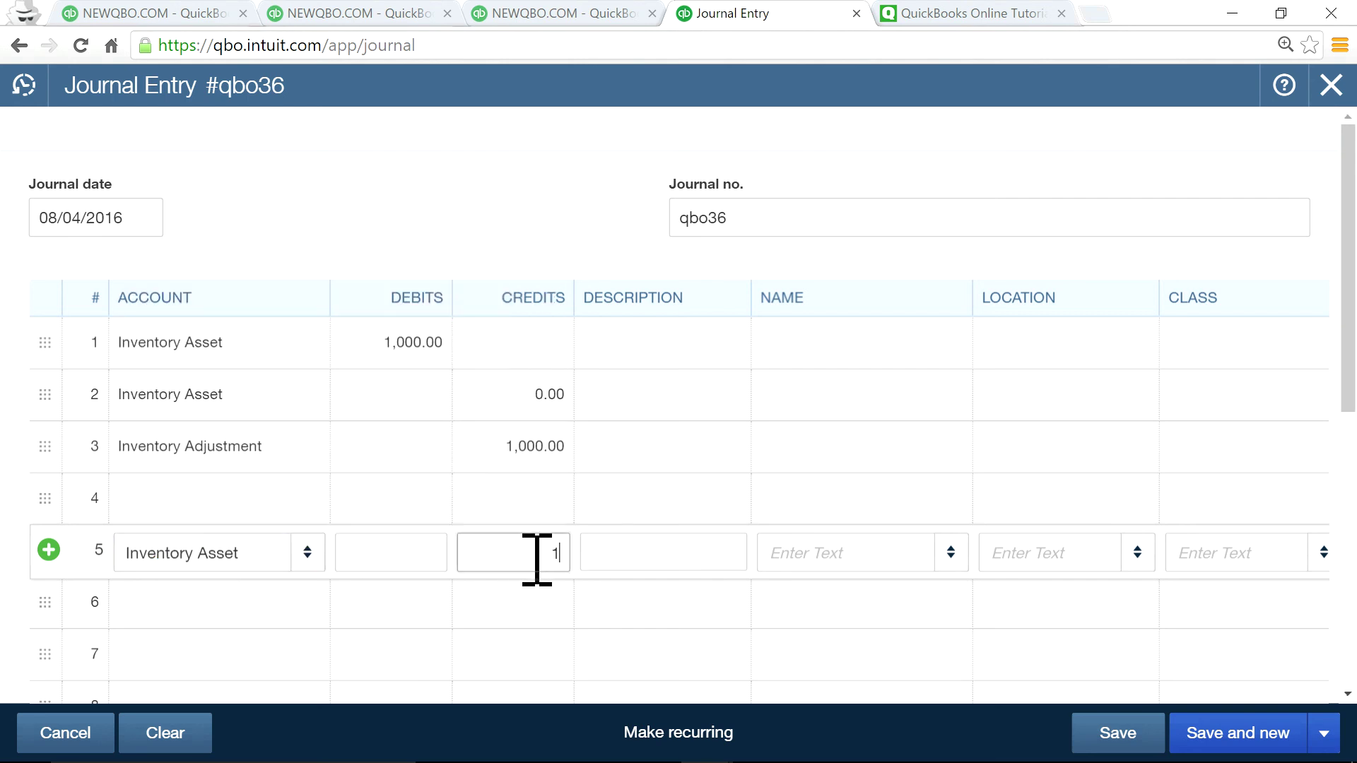
pyautogui.write('1000')
# - Enter Inventory Adjustment on line 6 with a debit of 1,000.00
pyautogui.click(258, 609)
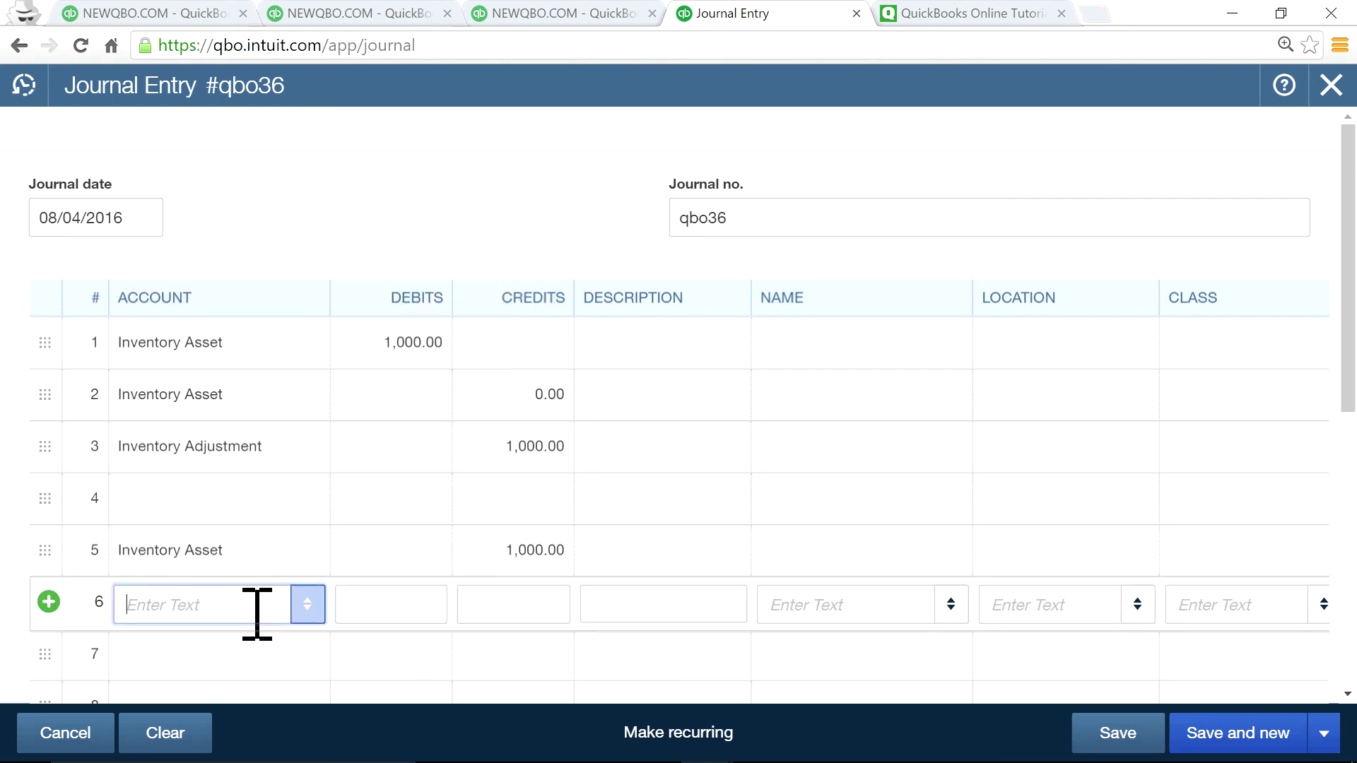
pyautogui.write('ive')
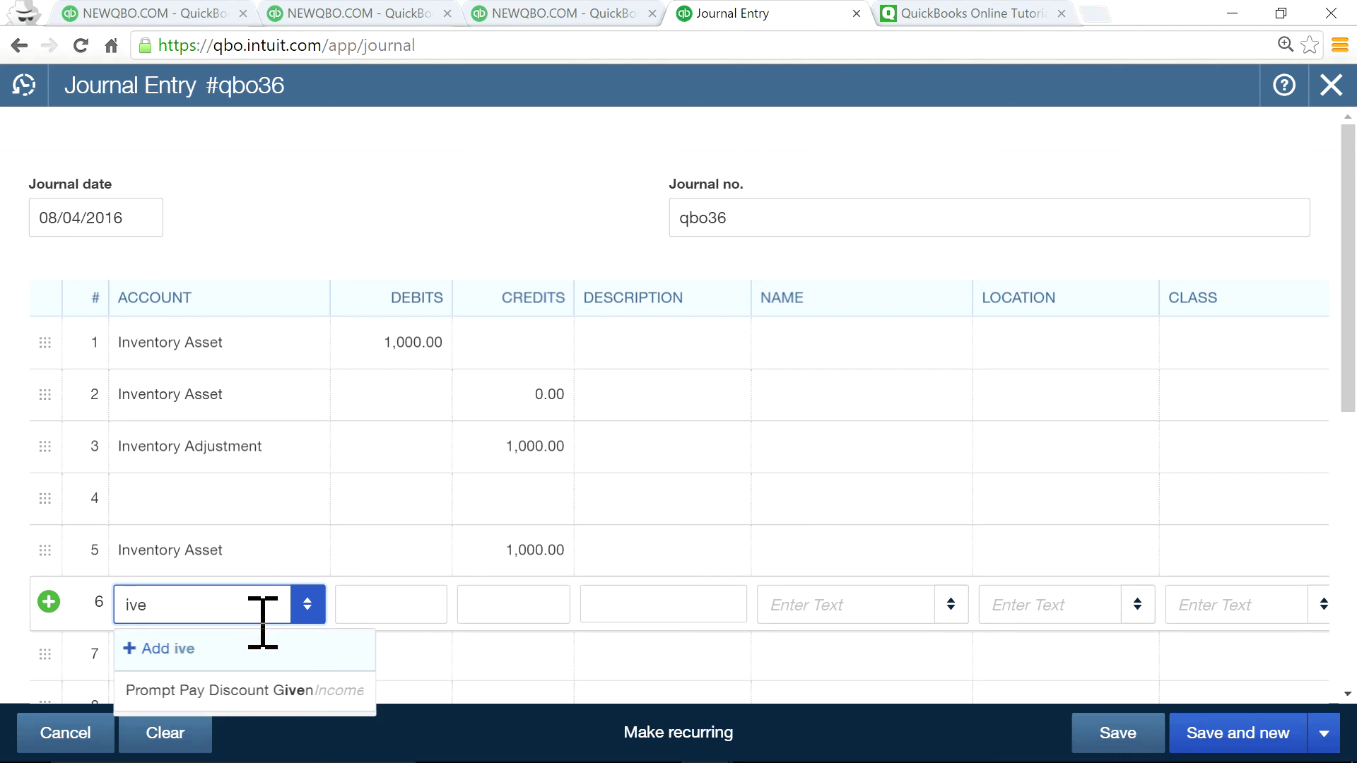
pyautogui.press('BackSpace')
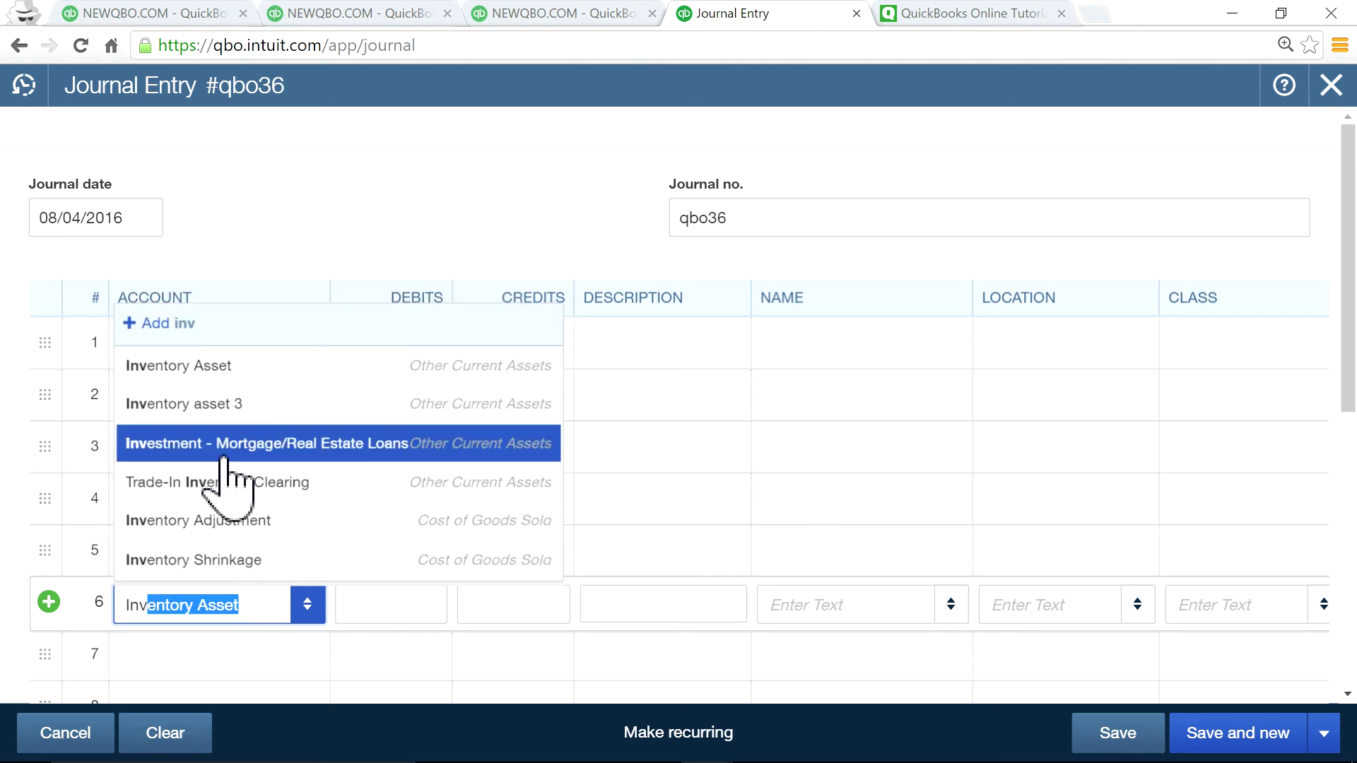
pyautogui.press('BackSpace')
pyautogui.write('e')
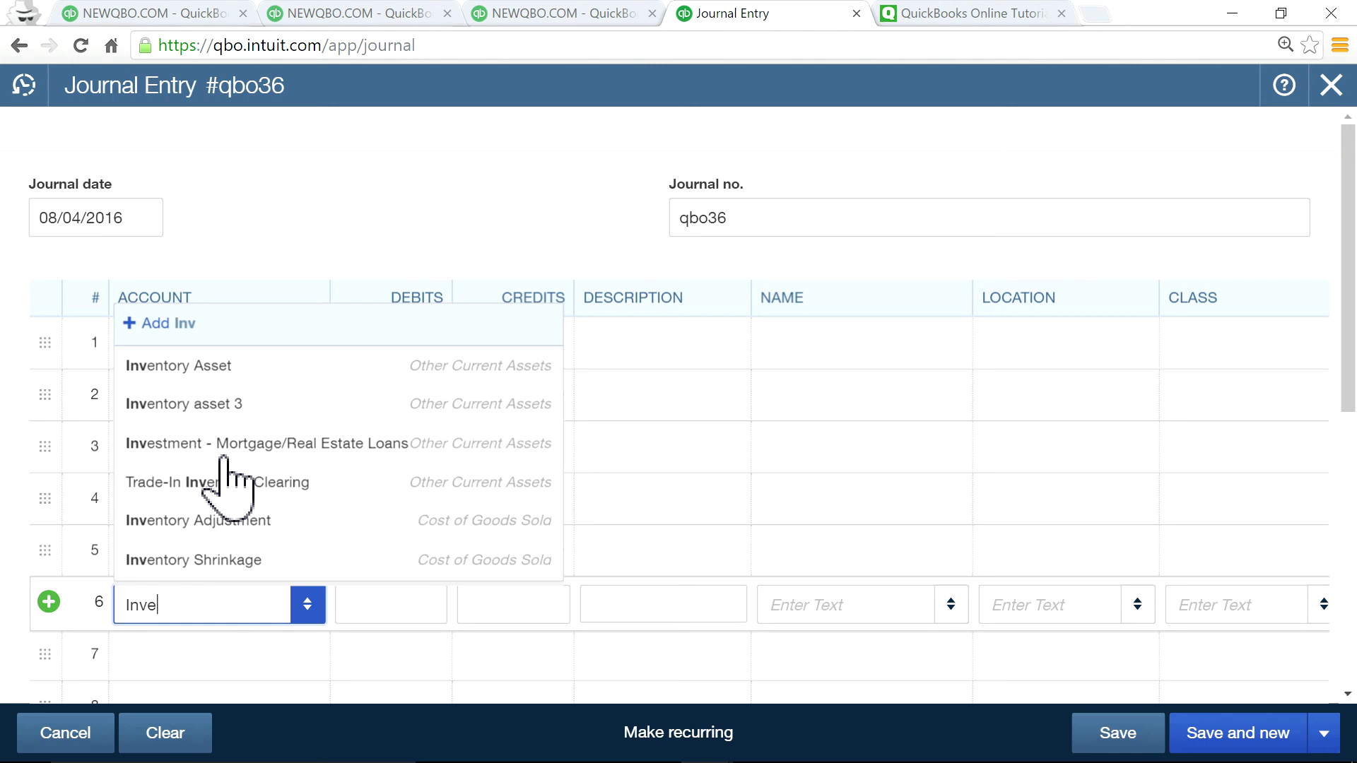
pyautogui.write('n')
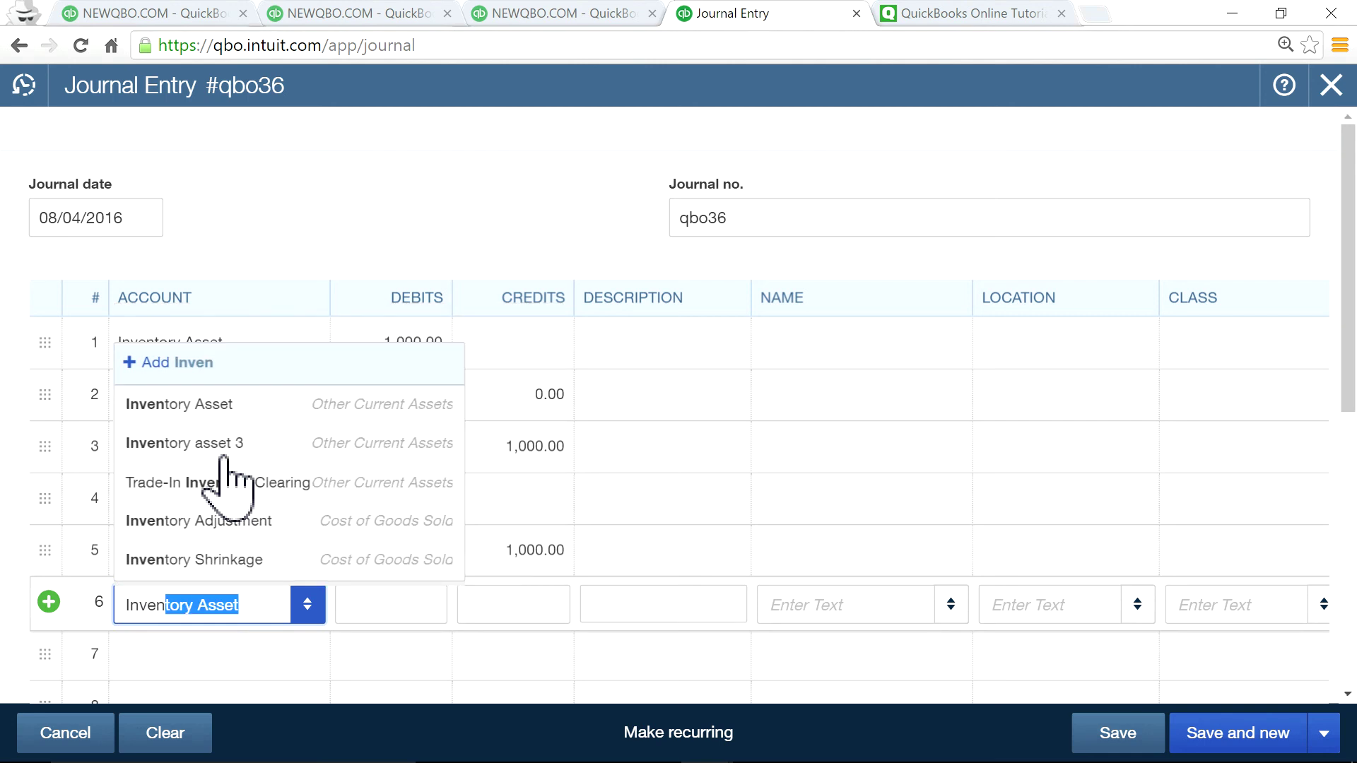
pyautogui.click(241, 527)
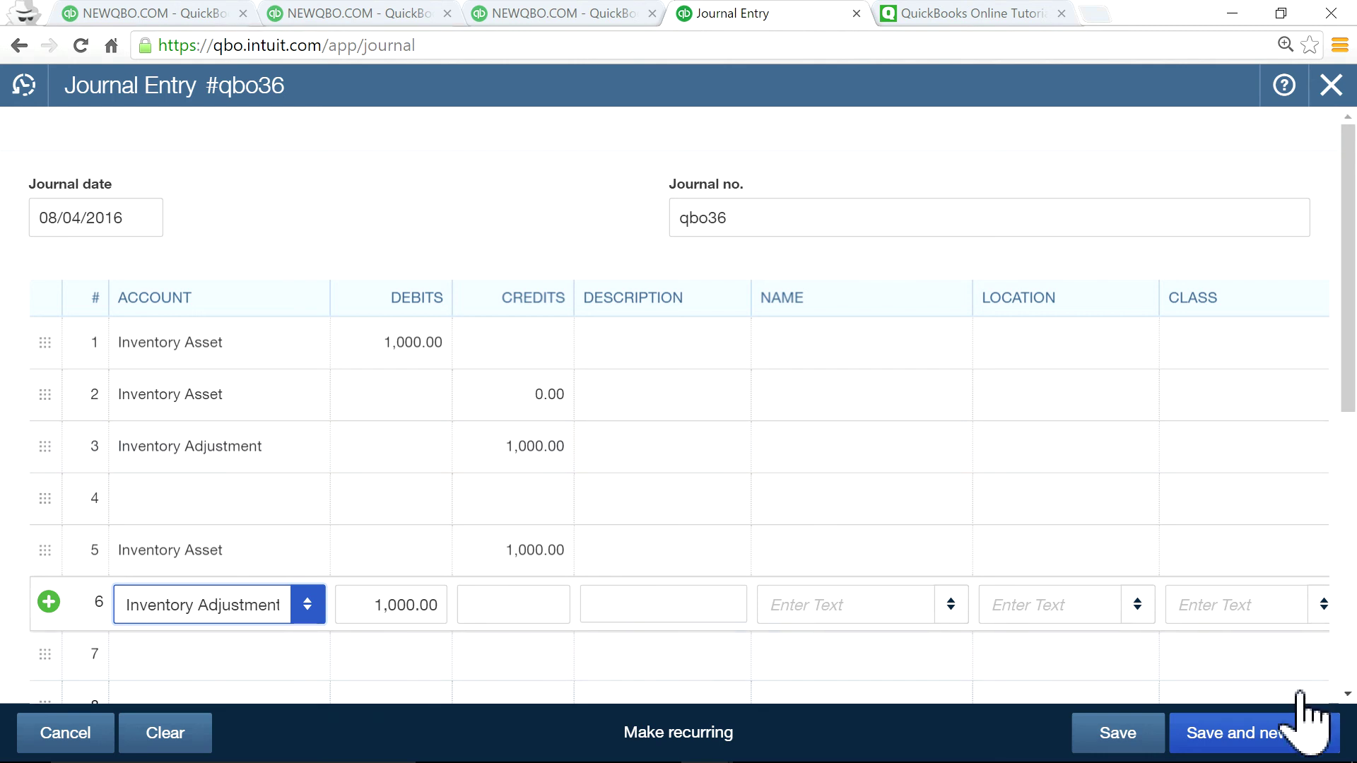
# - Move the Inventory Adjustment credit line up to line 2 and try to move the zero-amount Inventory Asset line below the other entries
pyautogui.scroll(-1, 1060, 505)
pyautogui.scroll(1, 968, 504)
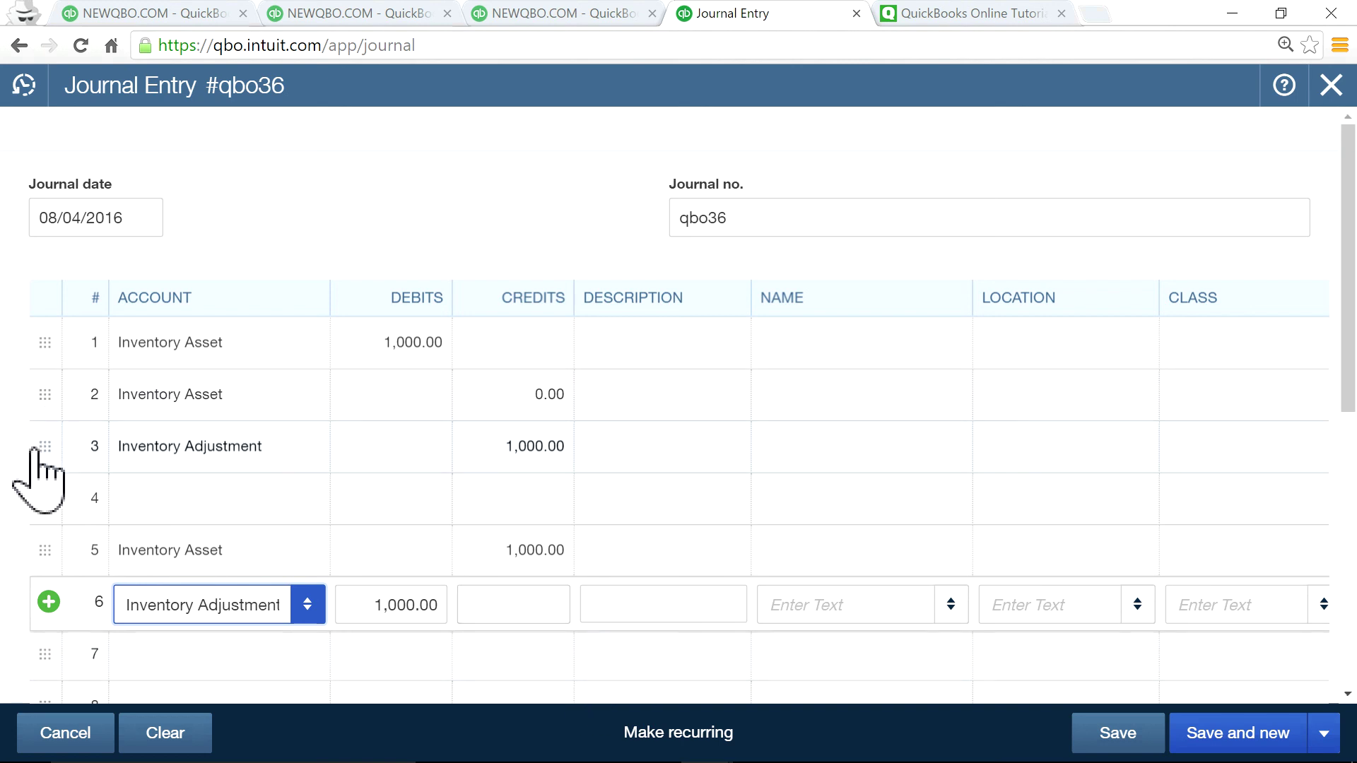
pyautogui.moveTo(36, 448); pyautogui.dragTo(38, 377)
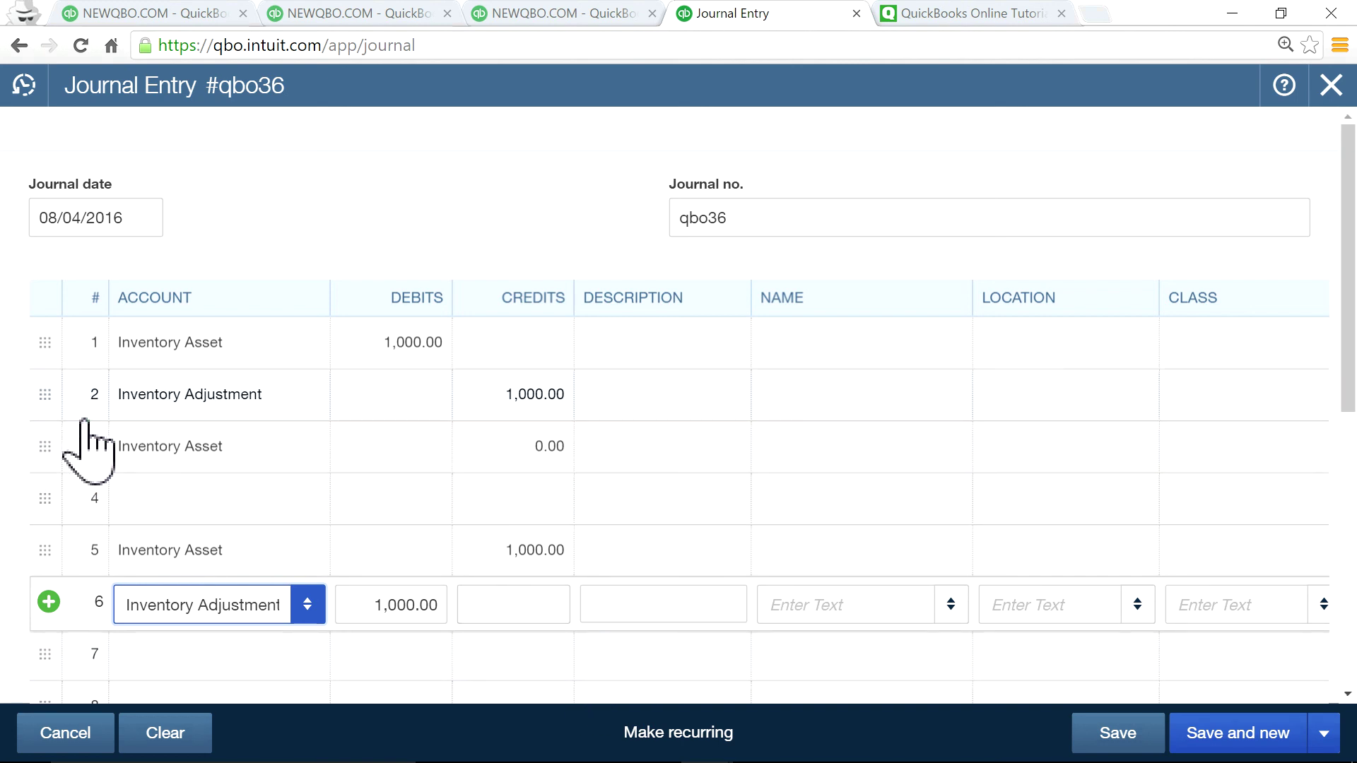
pyautogui.moveTo(49, 442); pyautogui.dragTo(68, 653)
# - Review both pairs of Inventory Asset and Inventory Adjustment lines and the debit and credit totals
pyautogui.scroll(-1, 767, 523)
pyautogui.scroll(-1, 762, 497)
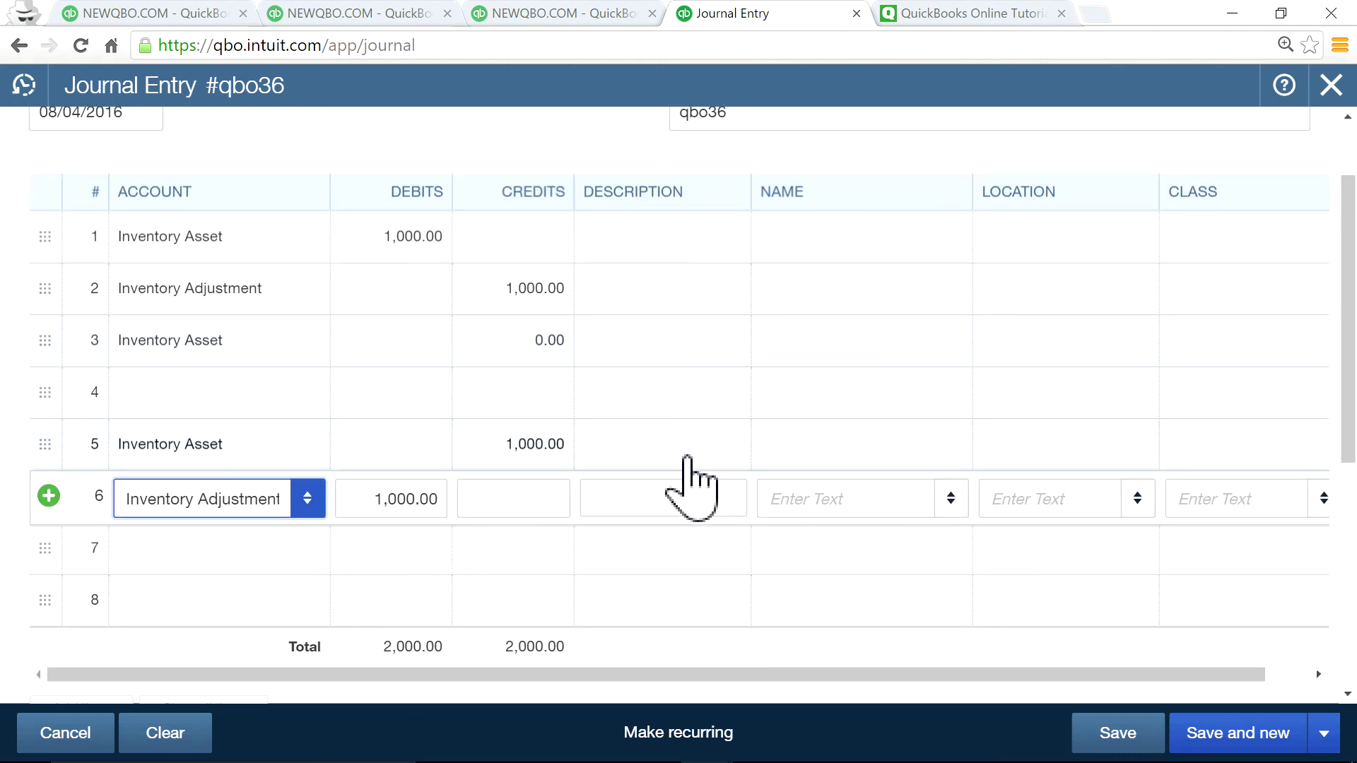
pyautogui.scroll(2, 684, 430)
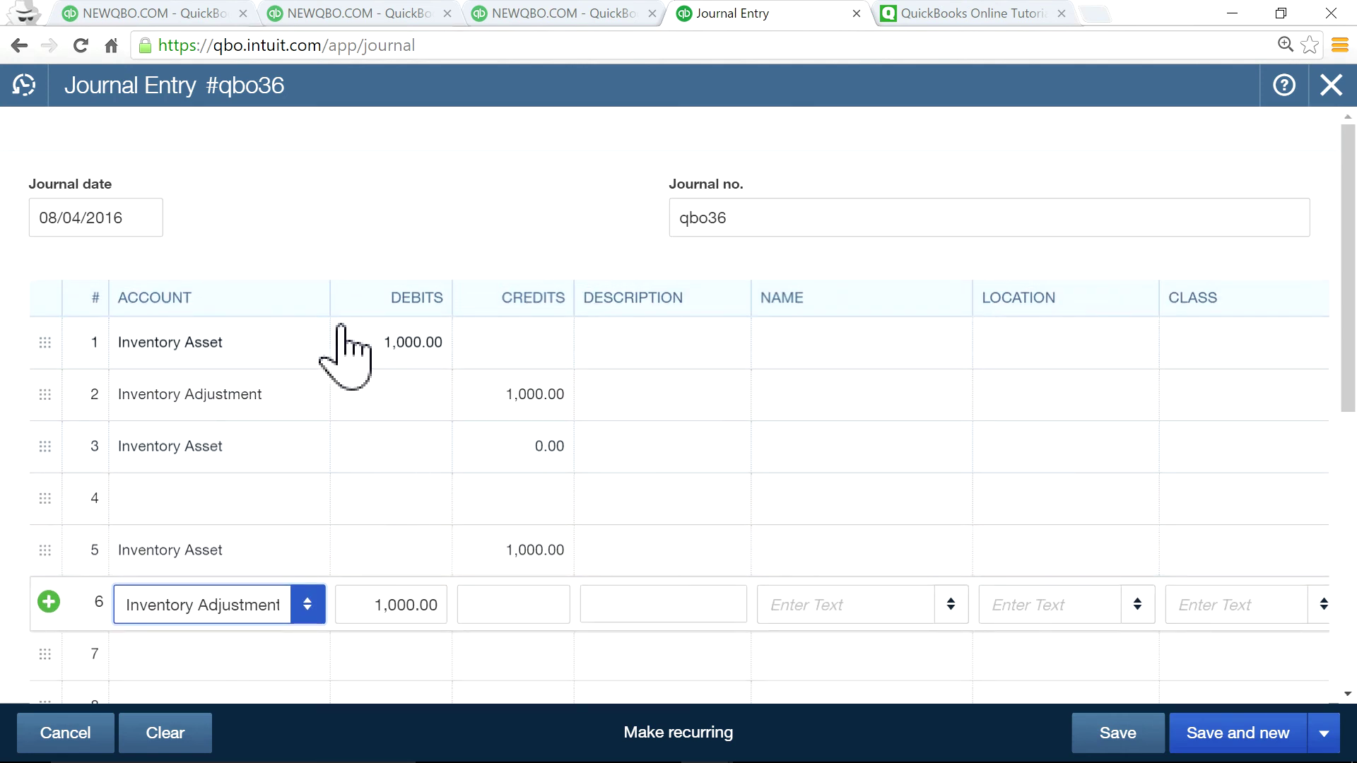
pyautogui.scroll(-2, 679, 583)
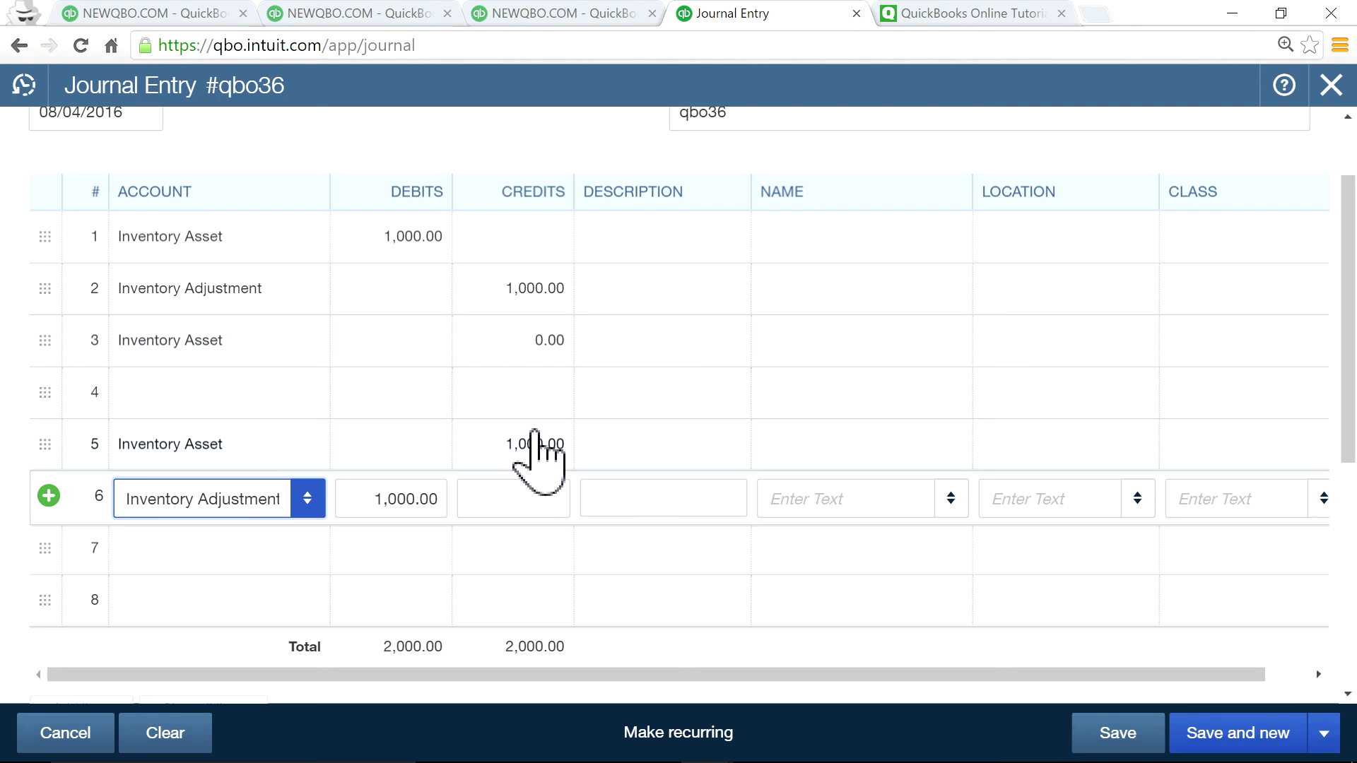
pyautogui.click(382, 546)
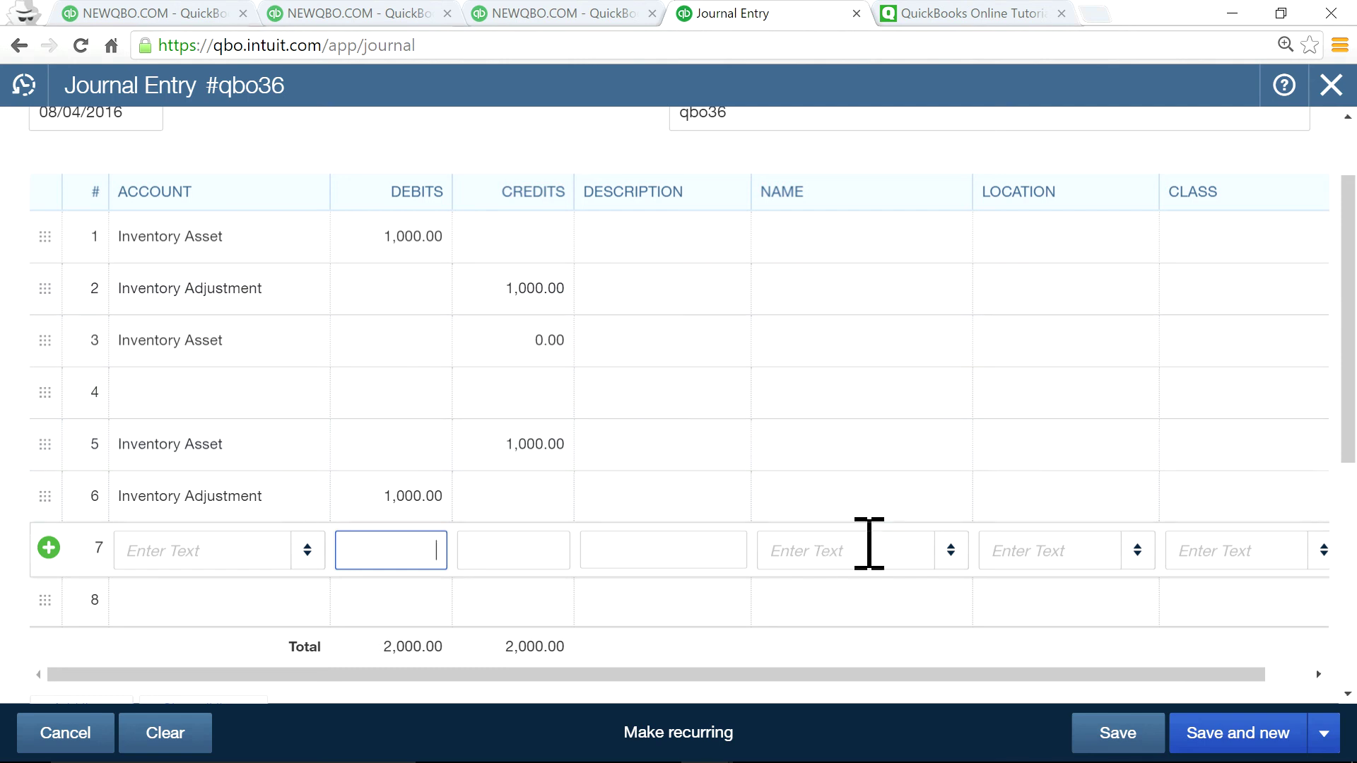
pyautogui.scroll(2, 852, 459)
pyautogui.scroll(-2, 852, 459)
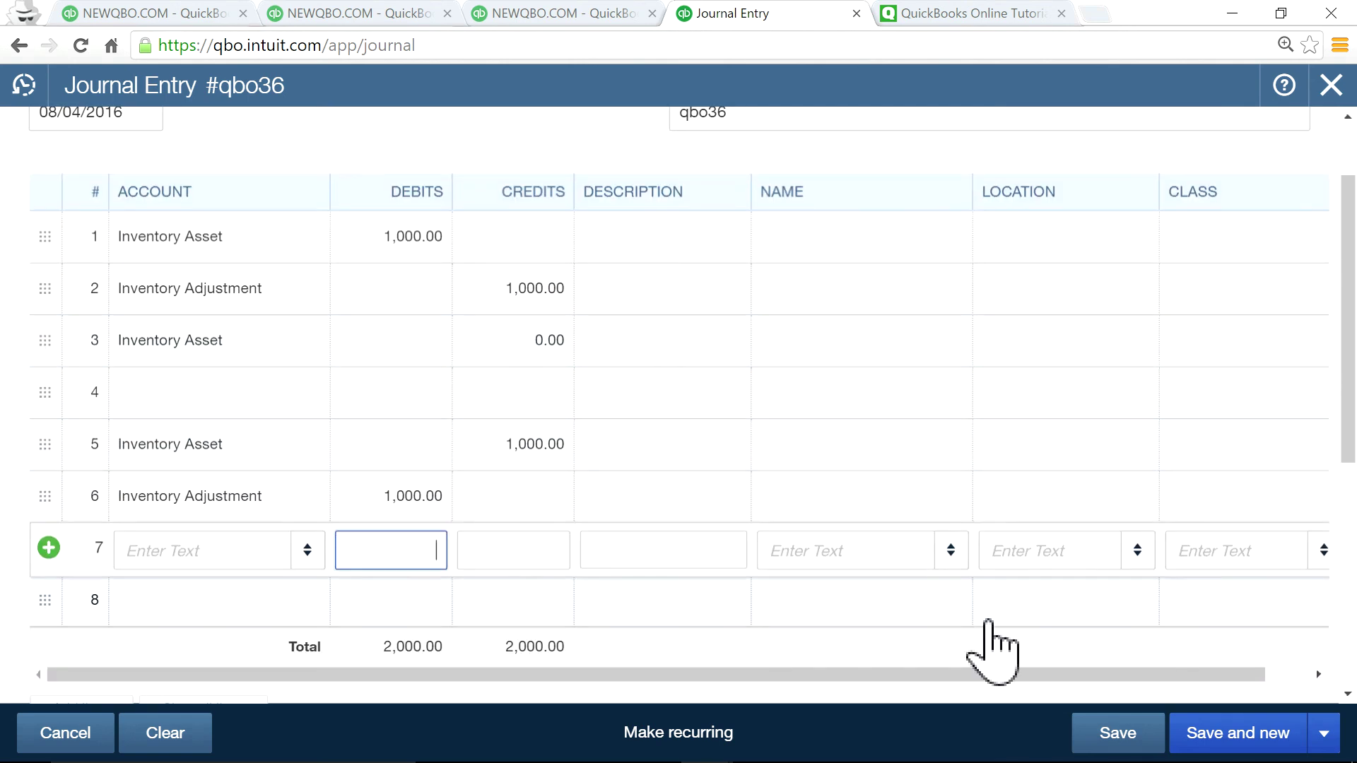
# - Save journal entry qbo36 with the Inventory Asset and Inventory Adjustment lines and close it
pyautogui.click(1115, 753)
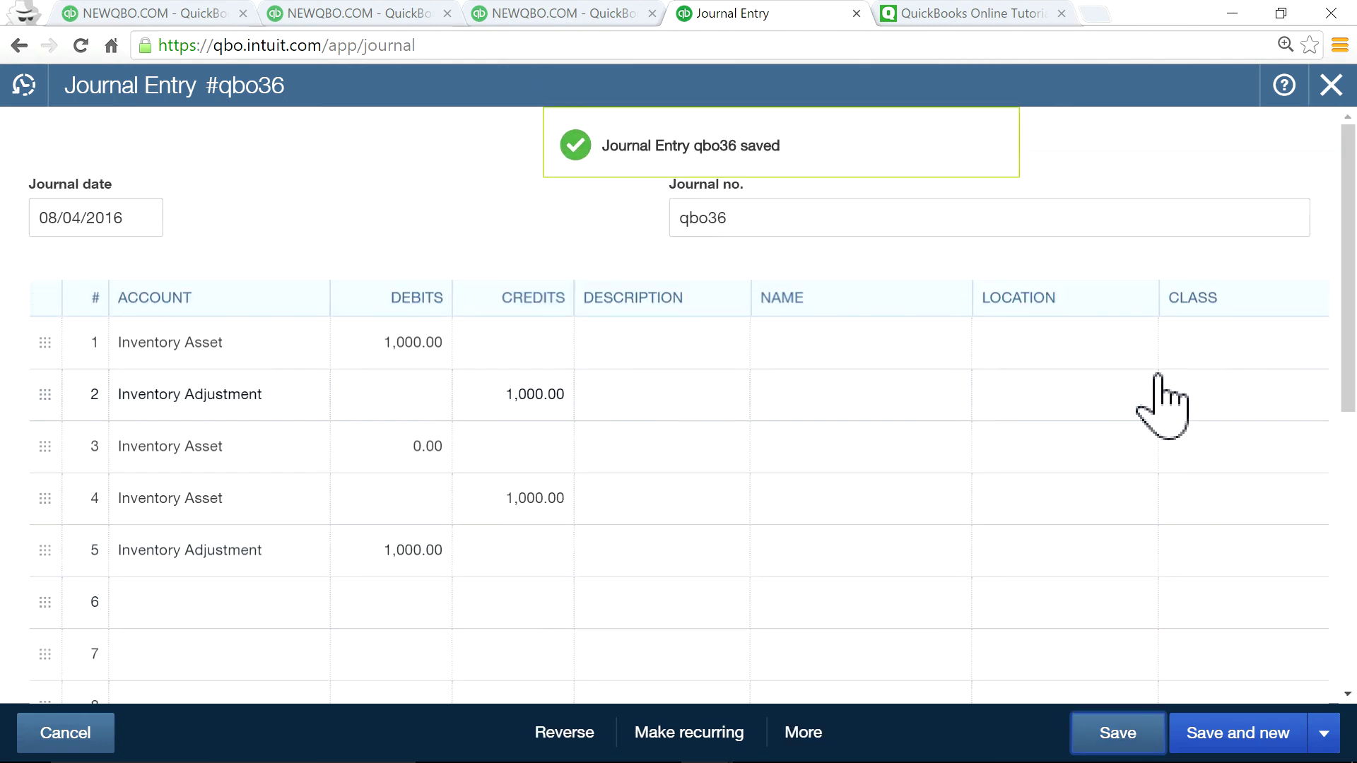
pyautogui.click(1331, 86)
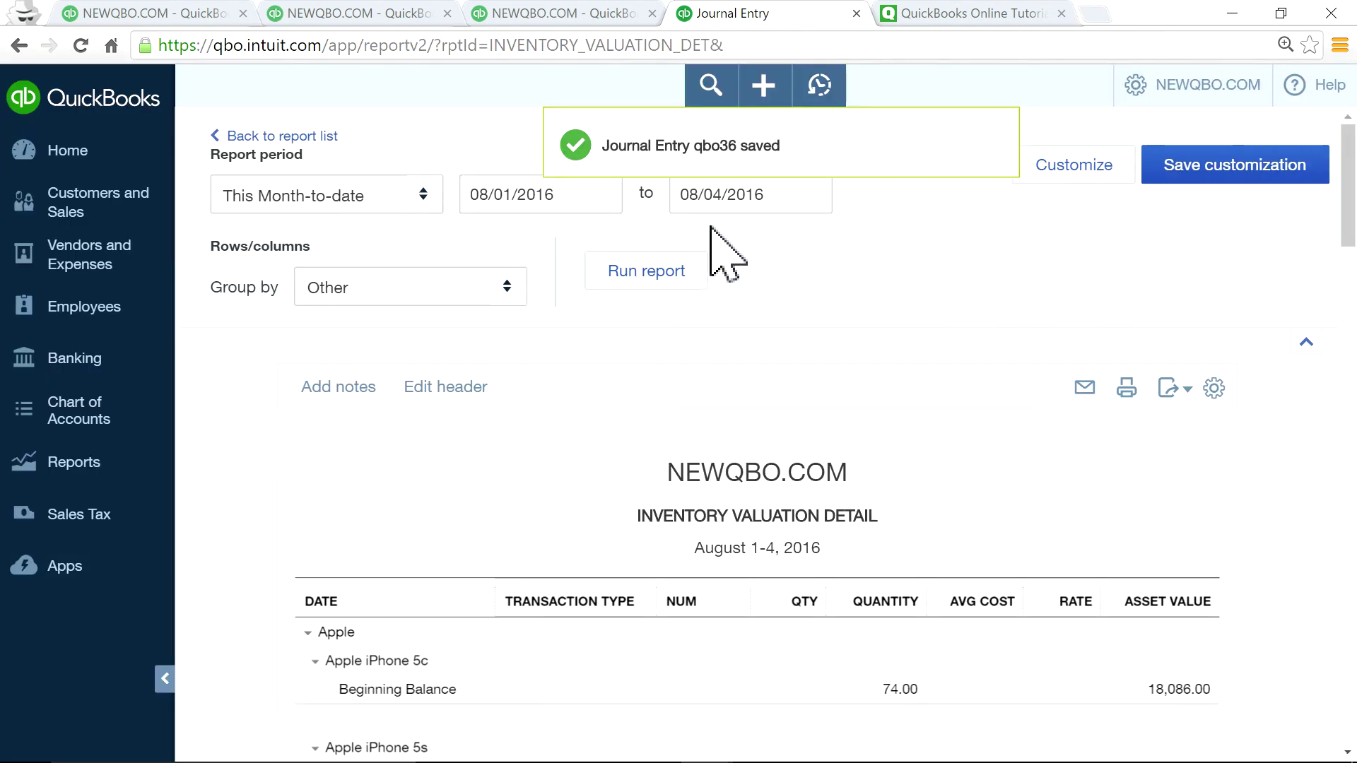
# - Examine the Inventory Valuation Summary's quantities, asset values and total alongside the Physical Inventory Worksheet
pyautogui.click(578, 14)
pyautogui.scroll(-2, 1060, 717)
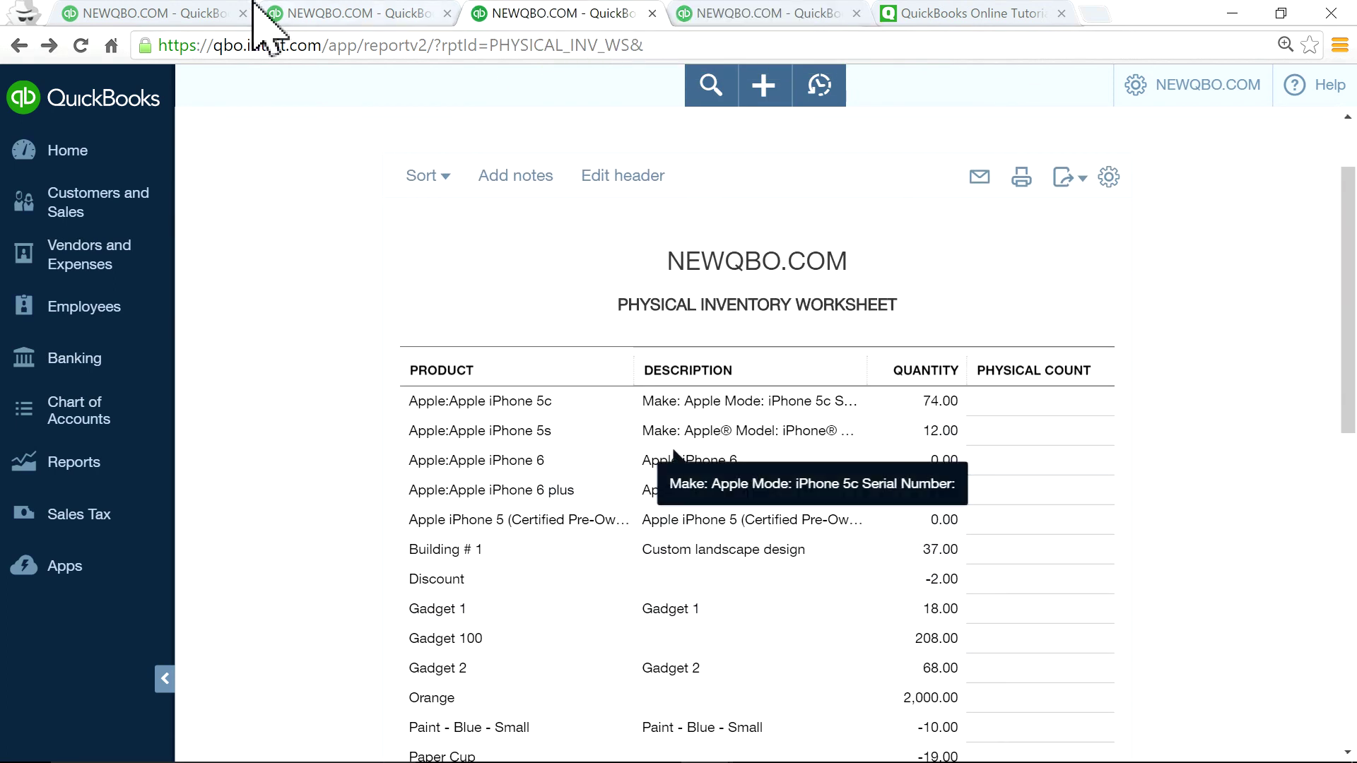
pyautogui.click(326, 14)
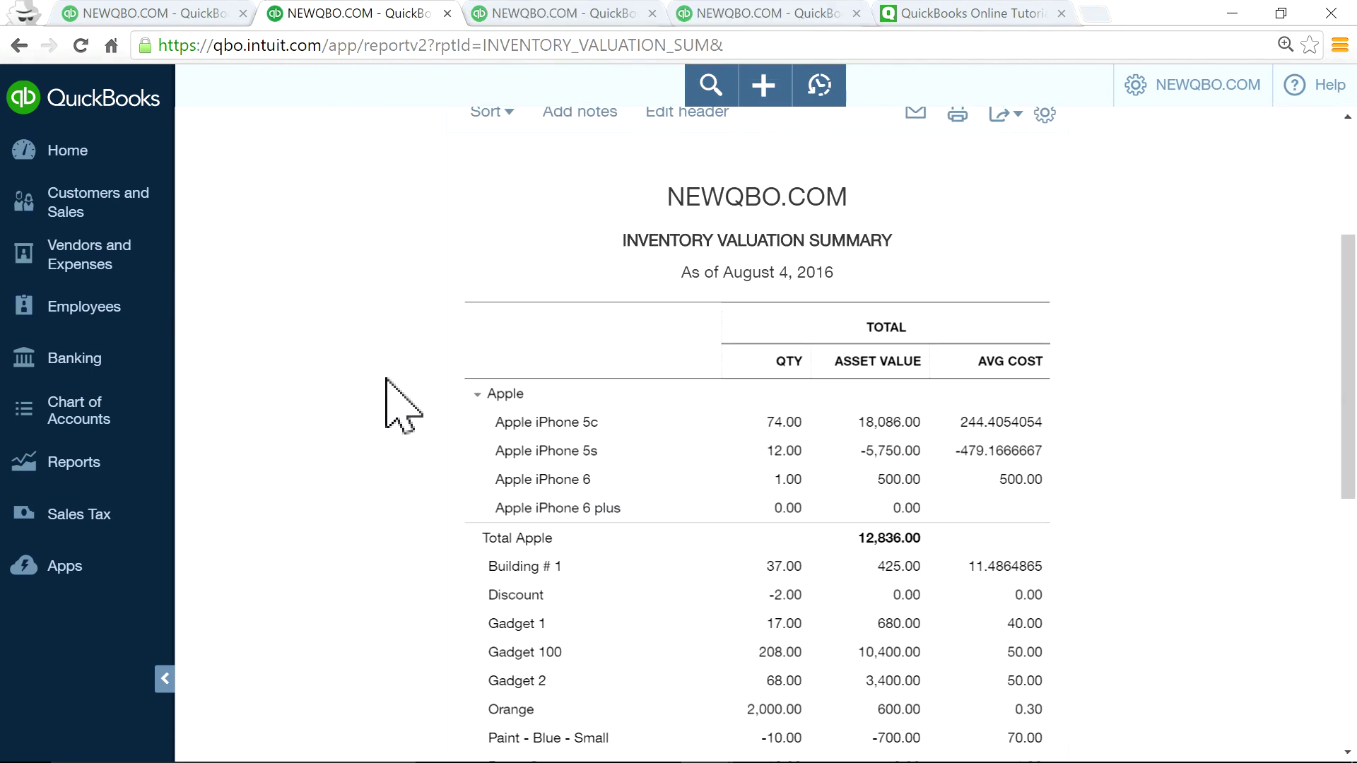
pyautogui.scroll(-10, 386, 370)
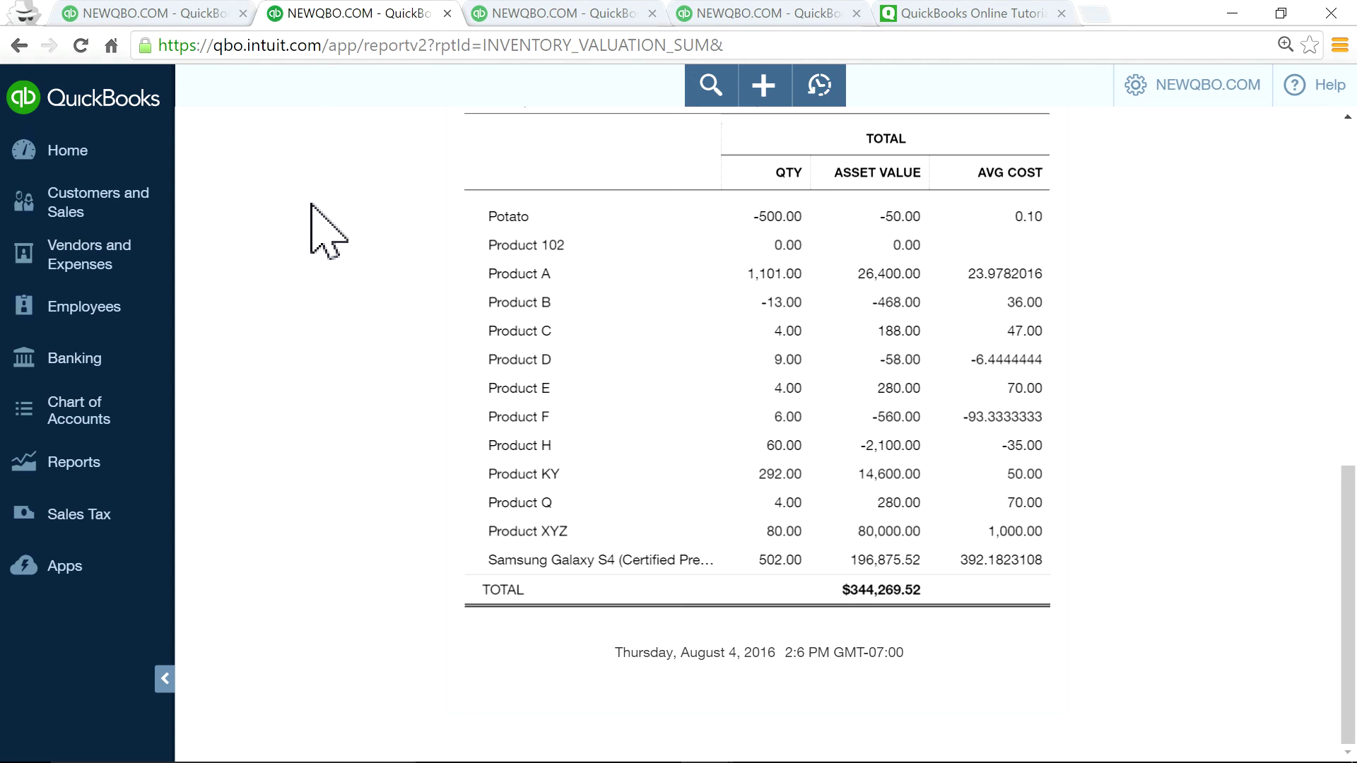
pyautogui.scroll(5, 364, 242)
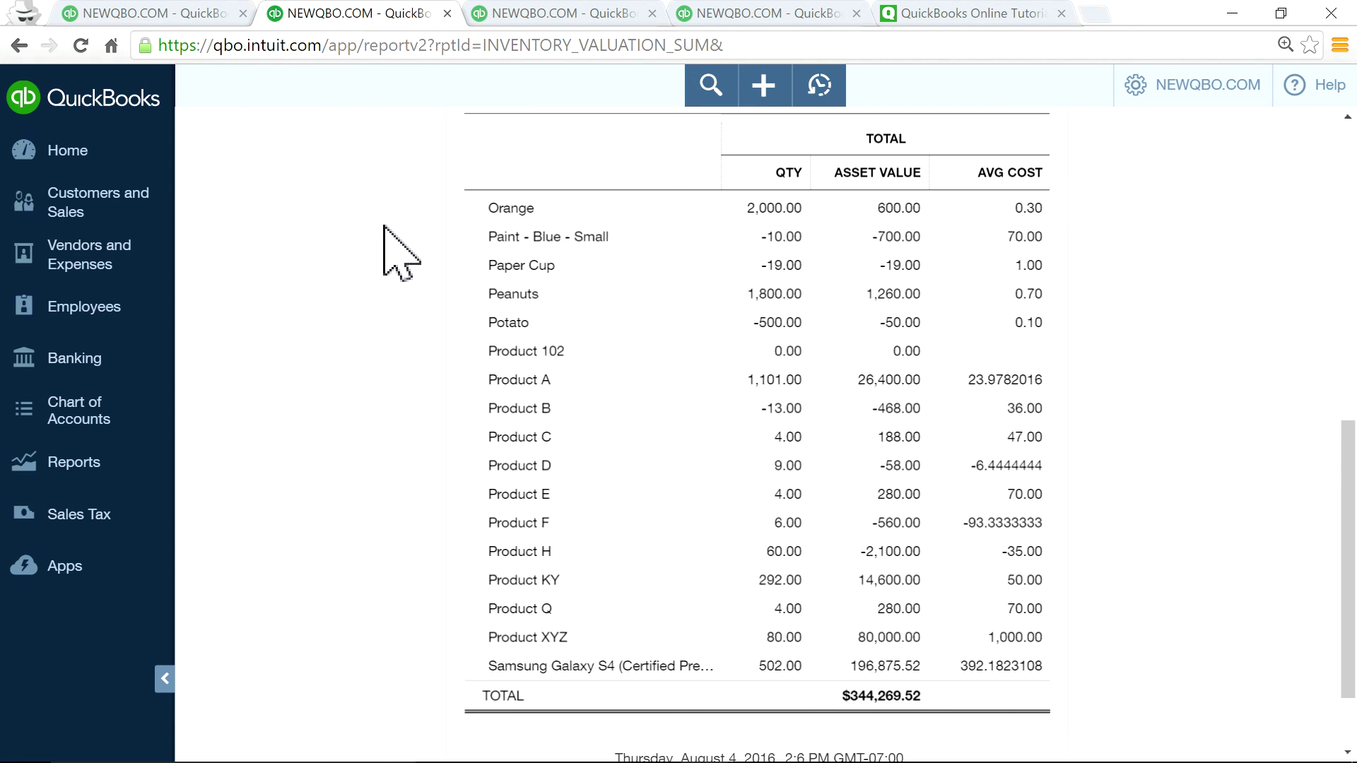
pyautogui.scroll(2, 384, 228)
pyautogui.scroll(4, 548, 268)
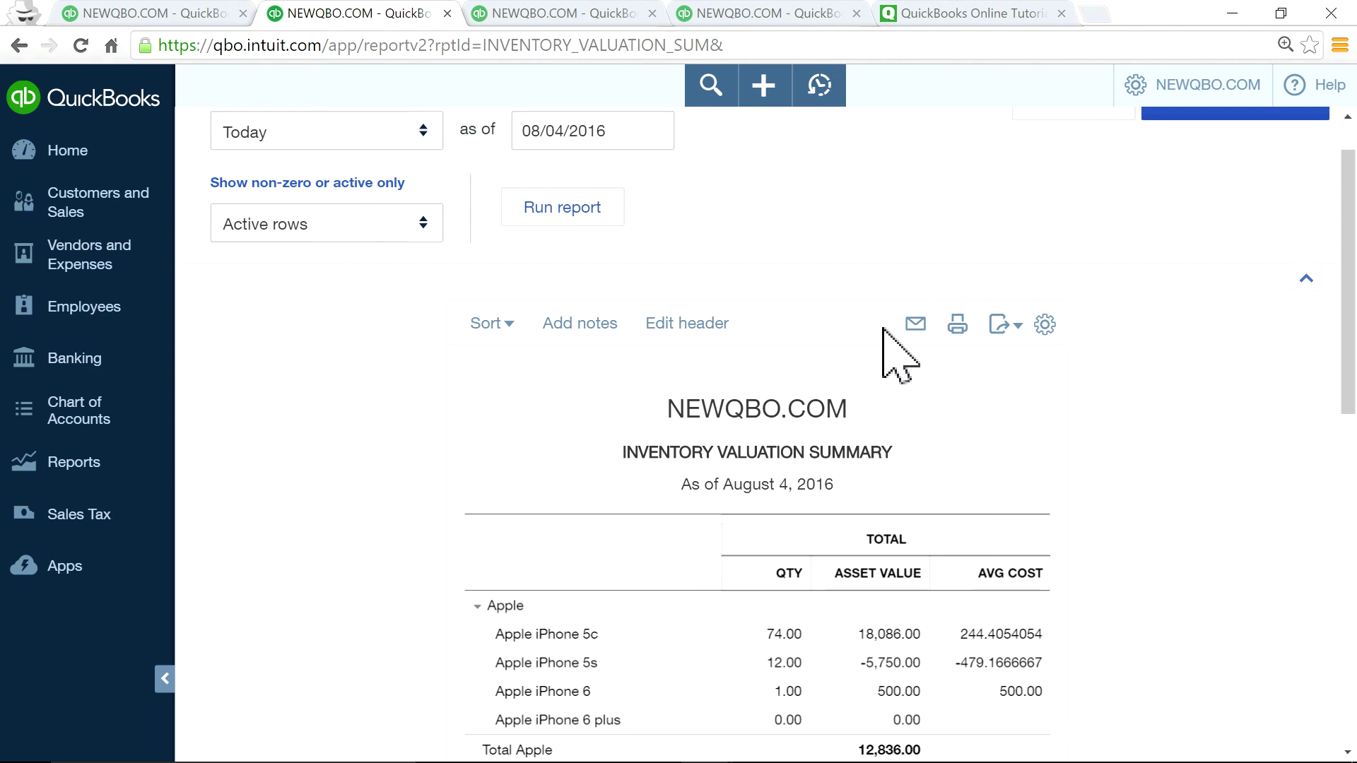
pyautogui.click(607, 14)
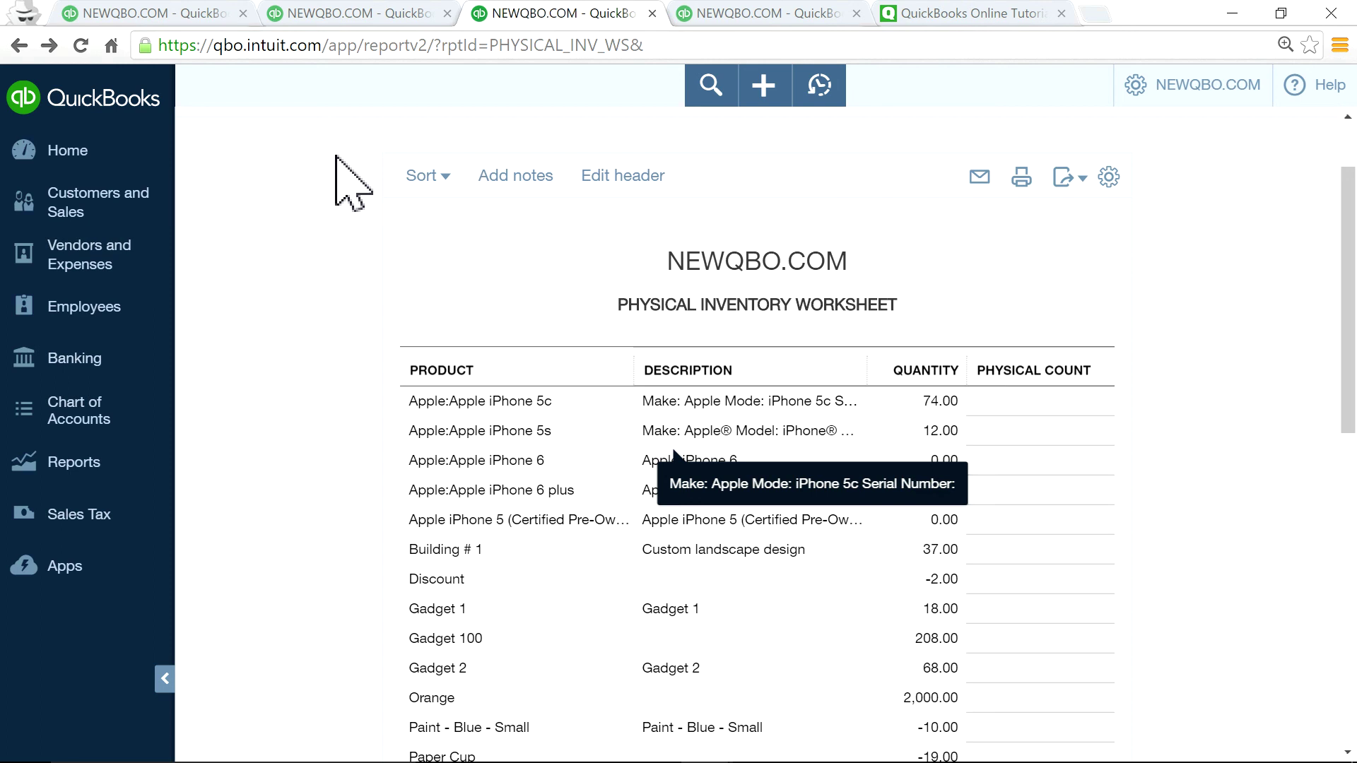
# - Switch to the newqbo.com QuickBooks tutorial blog and look over its home page topics
pyautogui.click(1002, 13)
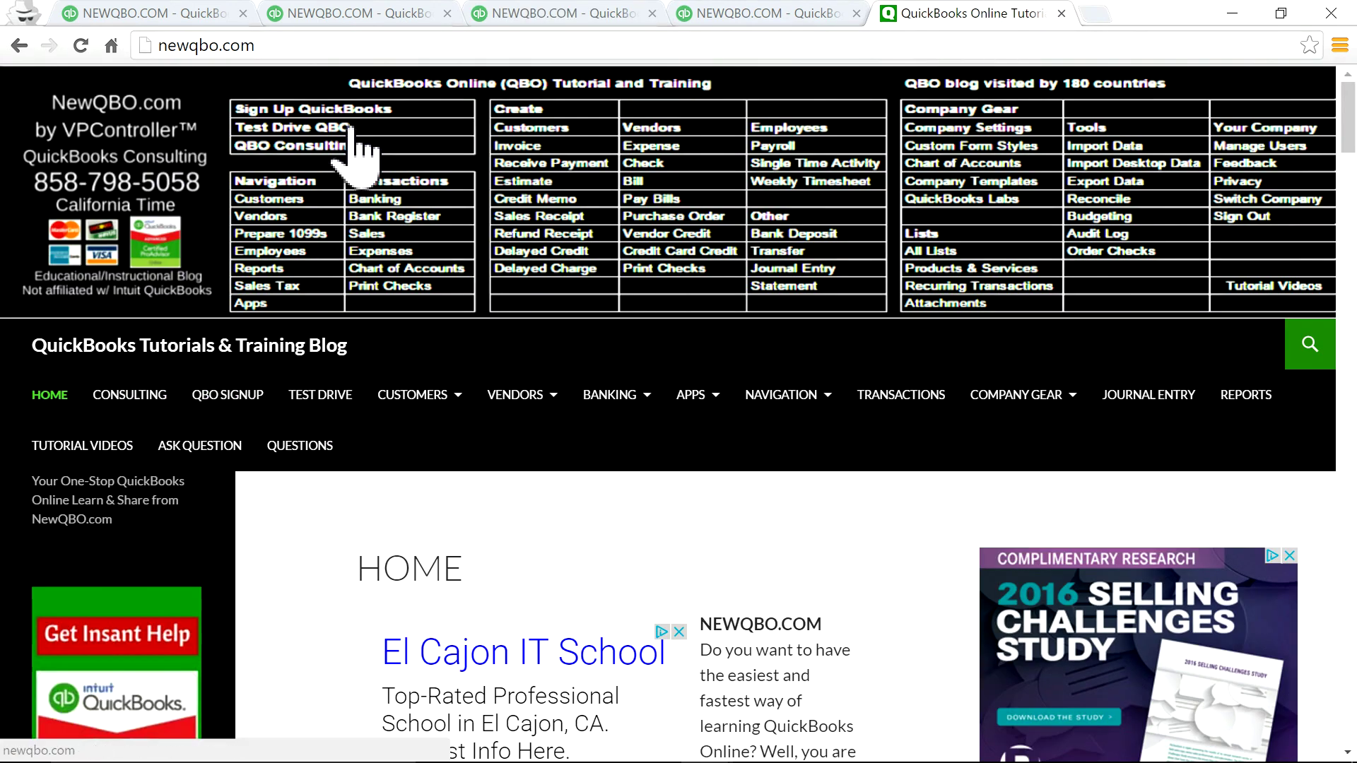
pyautogui.moveTo(495, 406)
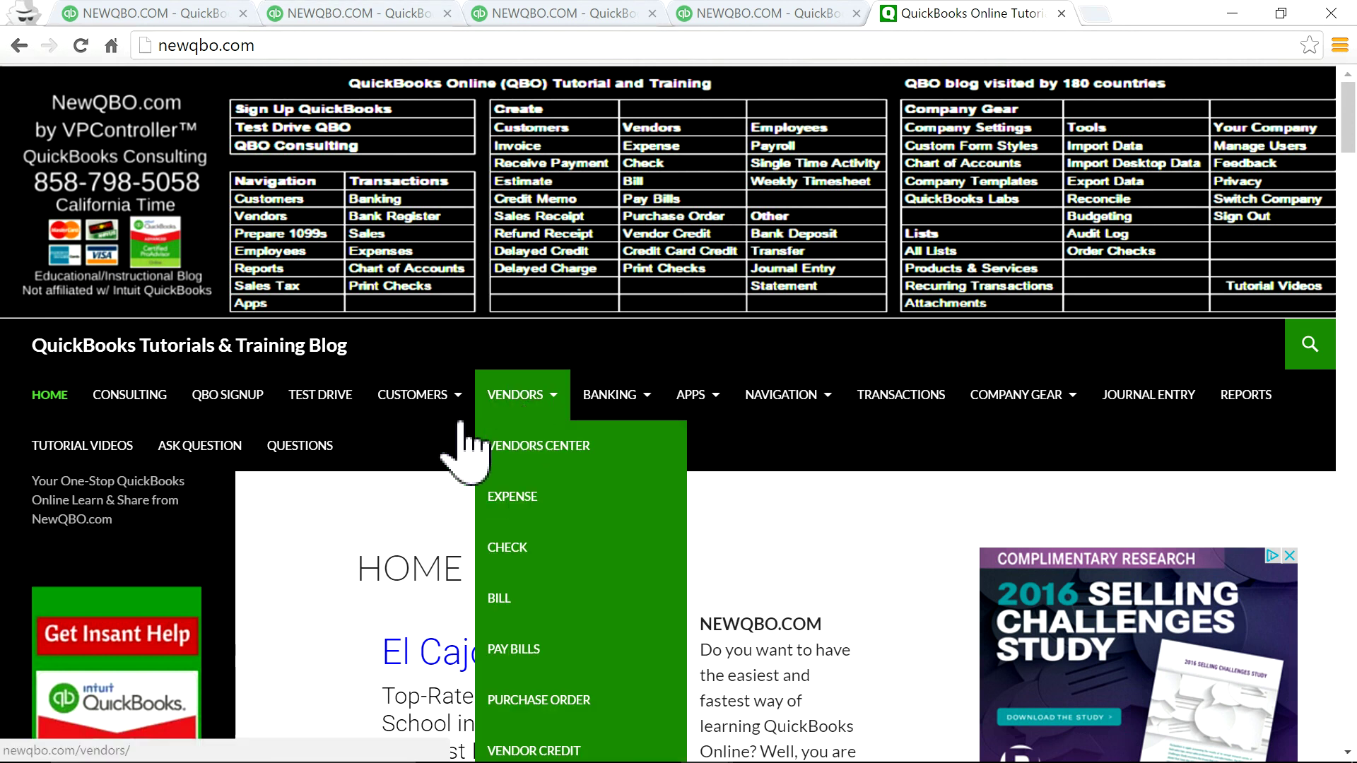